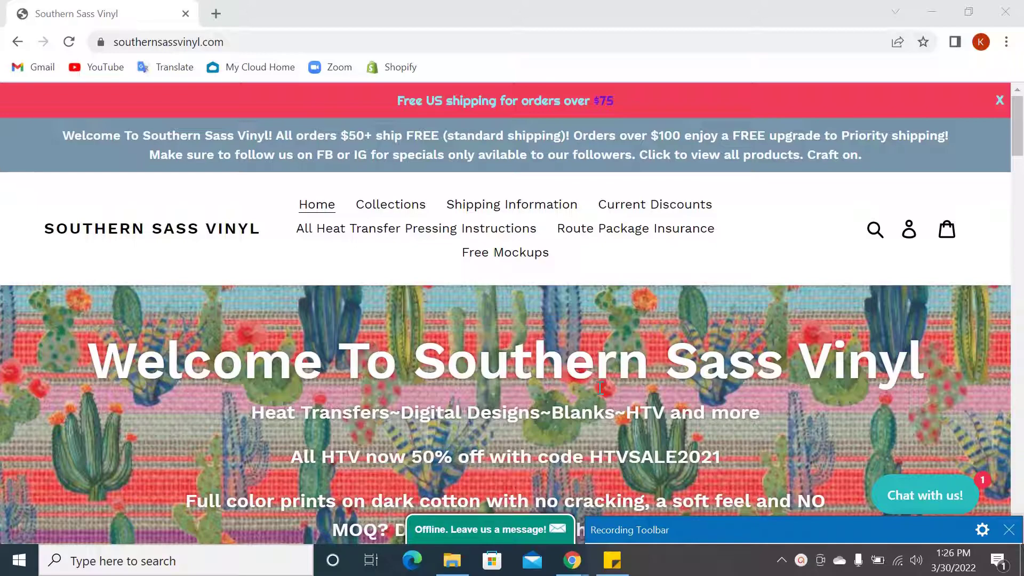
Open the by-the-roll Custom Direct to Film (DTF) Transfers product in the Custom Heat Transfers collection
{"action": "left_click", "coordinate": [395, 204]}
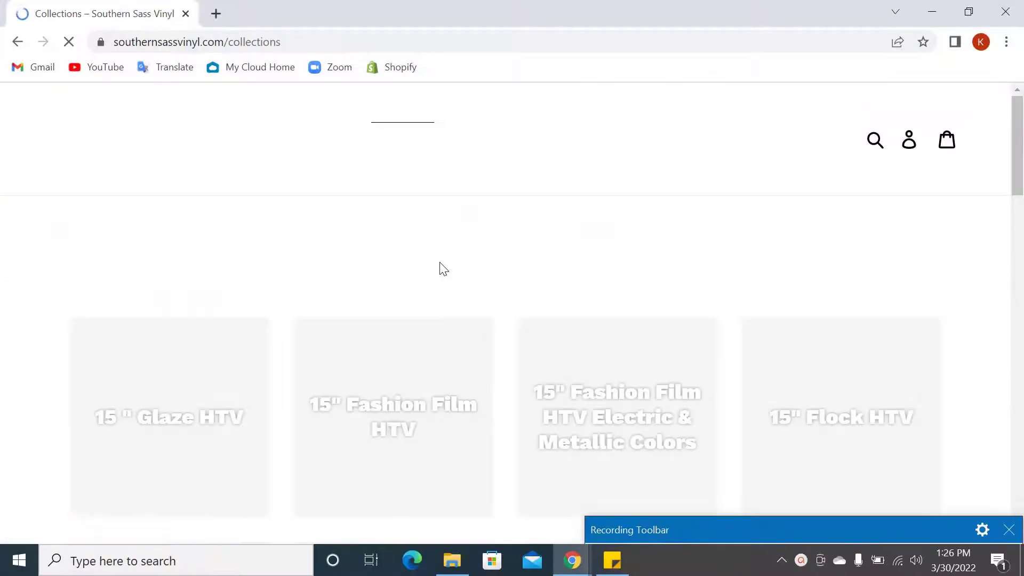
{"action": "scroll", "coordinate": [976, 239], "scroll_direction": "down", "scroll_amount": 10}
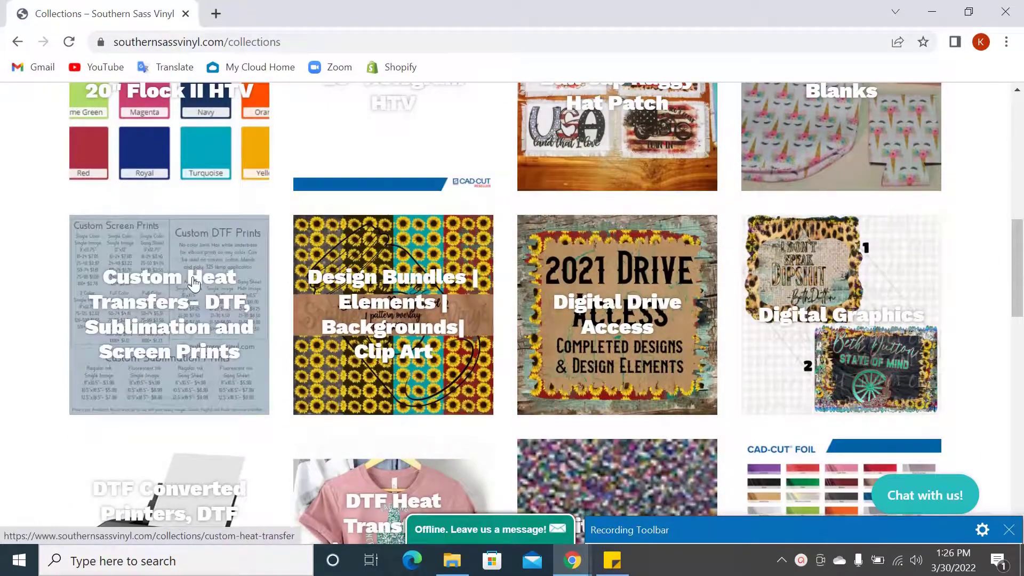
{"action": "left_click", "coordinate": [194, 285]}
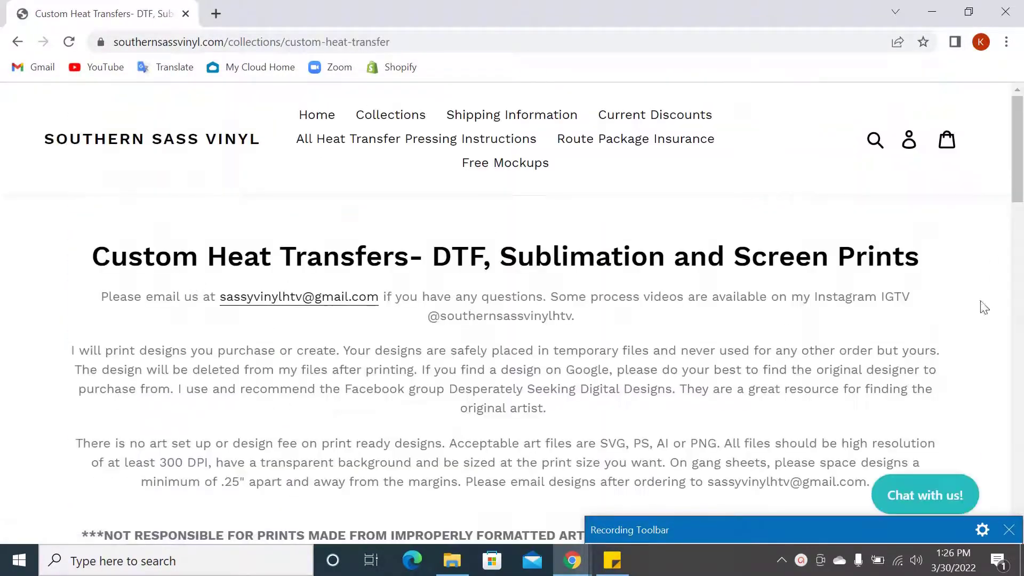
{"action": "scroll", "coordinate": [1010, 267], "scroll_direction": "down", "scroll_amount": 8}
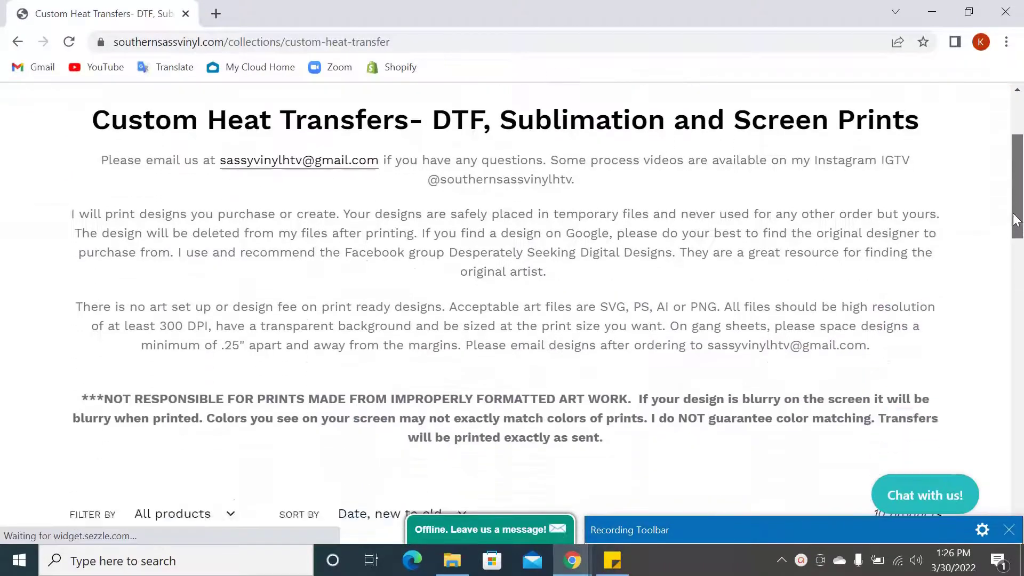
{"action": "left_click_drag", "start_coordinate": [1009, 280], "coordinate": [997, 348]}
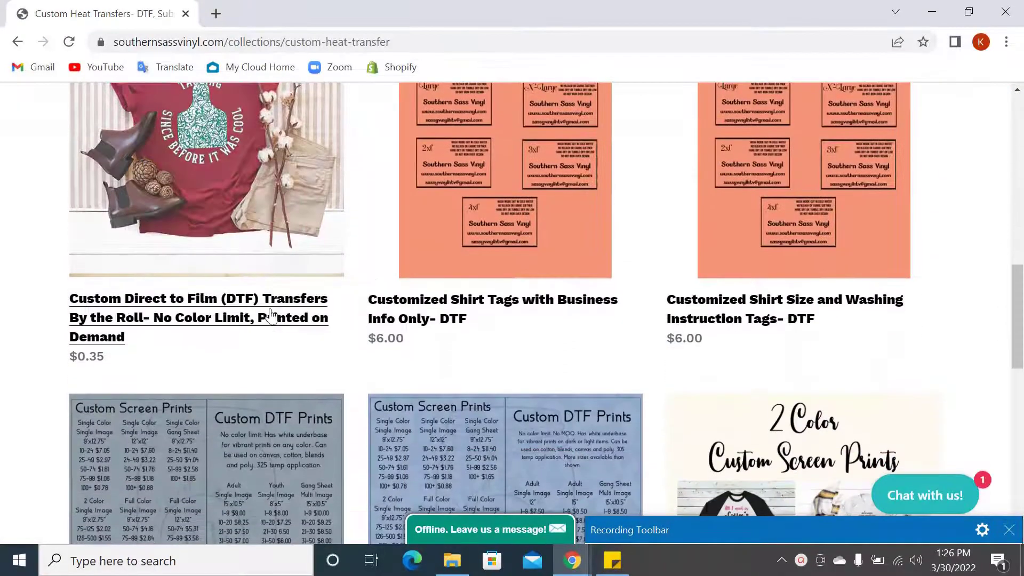
{"action": "left_click", "coordinate": [210, 239]}
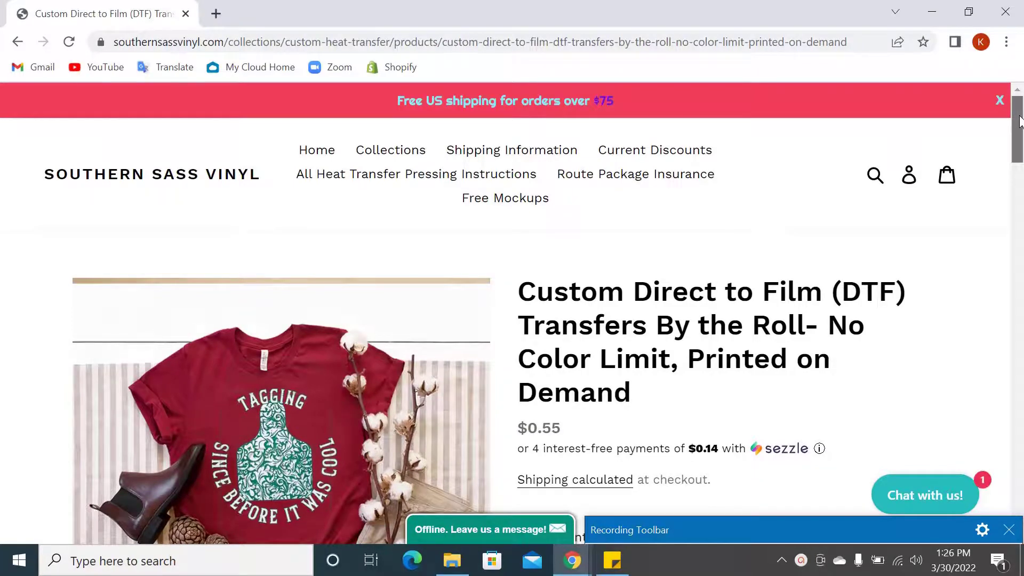
Review the roll transfer product's pricing tier, ordering instructions, design requirements and turnaround terms
{"action": "left_click_drag", "start_coordinate": [1019, 122], "coordinate": [1016, 195]}
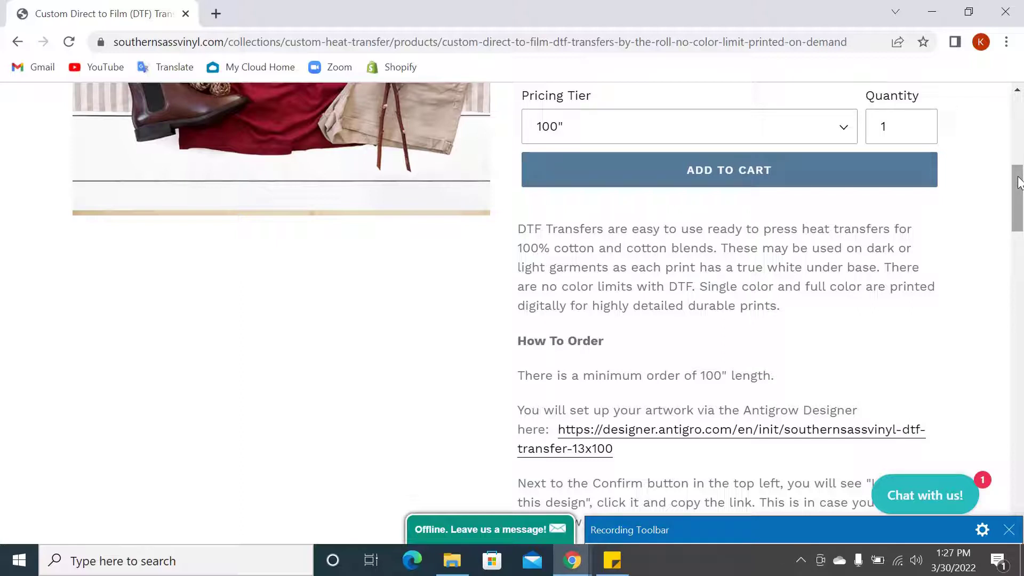
{"action": "mouse_move", "coordinate": [1017, 182]}
{"action": "left_mouse_down"}
{"action": "mouse_move", "coordinate": [1017, 195]}
{"action": "mouse_move", "coordinate": [1017, 174]}
{"action": "left_mouse_up"}
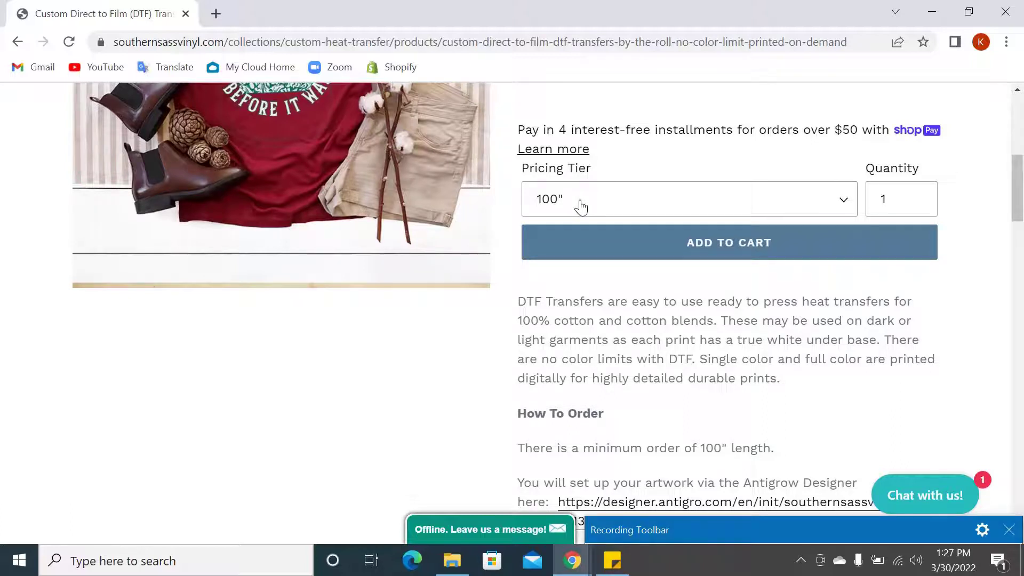
{"action": "left_click_drag", "start_coordinate": [1019, 179], "coordinate": [994, 313]}
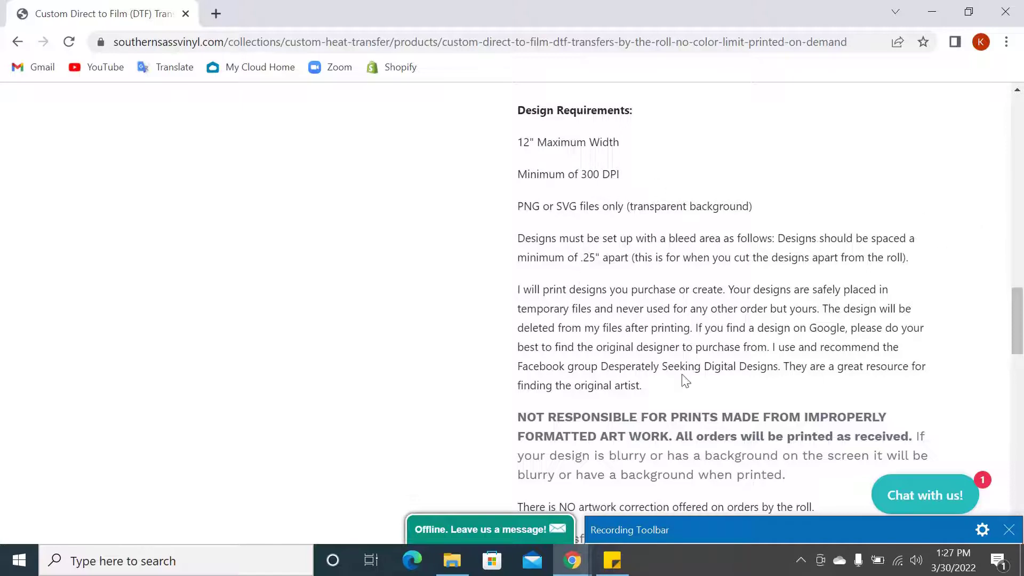
{"action": "left_click_drag", "start_coordinate": [1020, 317], "coordinate": [1017, 352]}
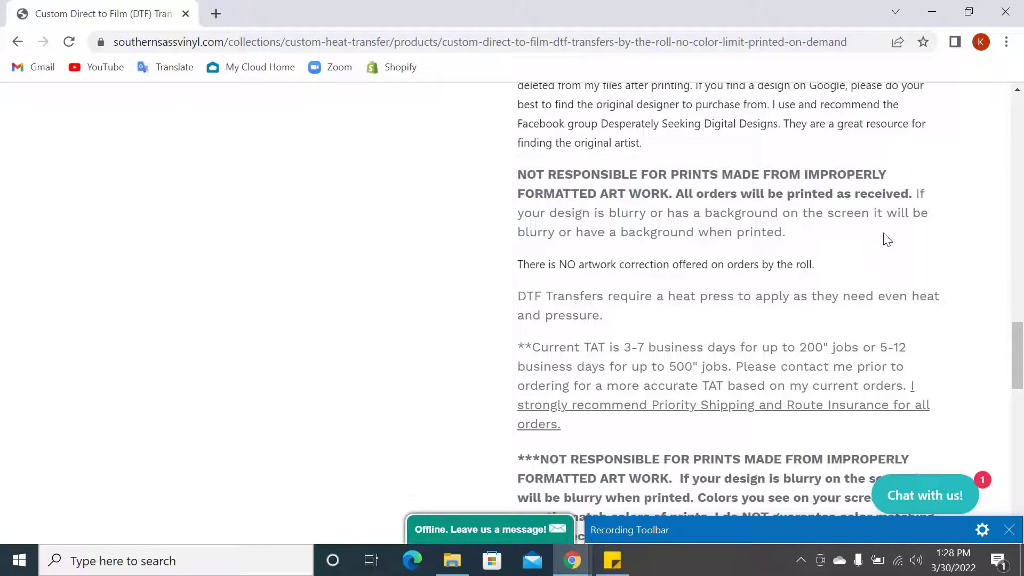
{"action": "left_click_drag", "start_coordinate": [1015, 358], "coordinate": [1007, 224]}
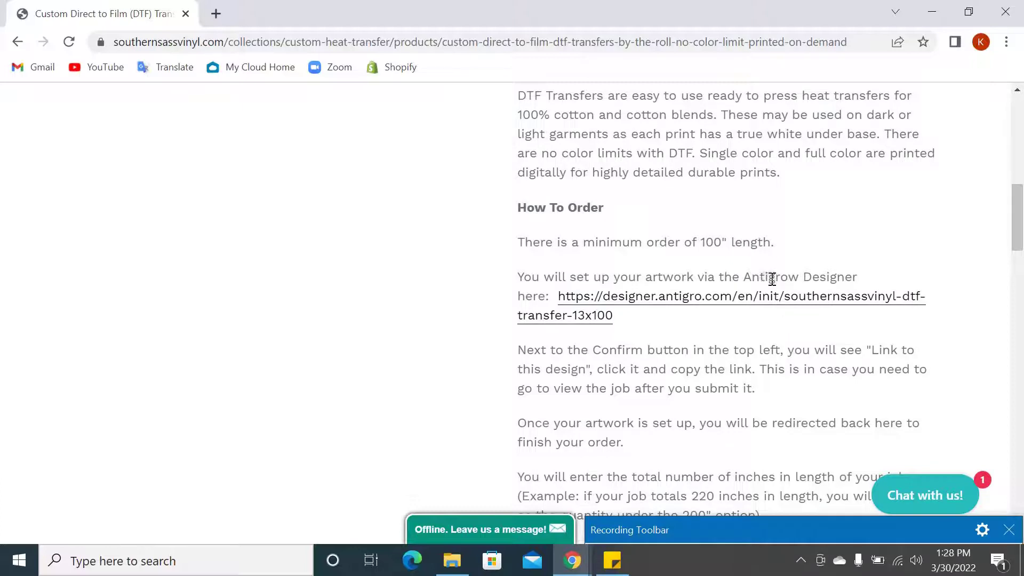
Follow the product's Antigro Designer link and create a DTF 13" x 100" design with 1 sheet
{"action": "left_click", "coordinate": [744, 306]}
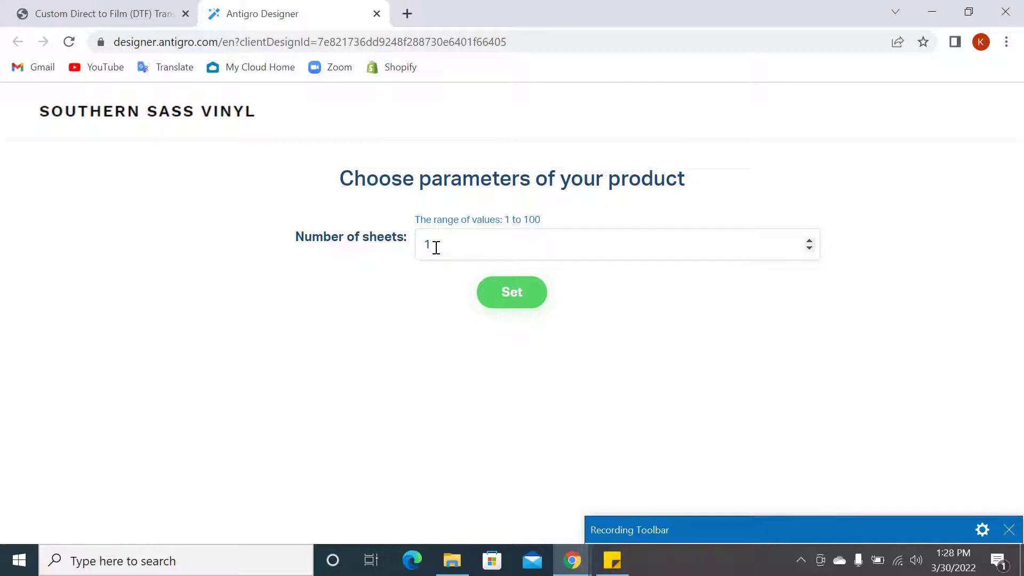
{"action": "left_click", "coordinate": [516, 293]}
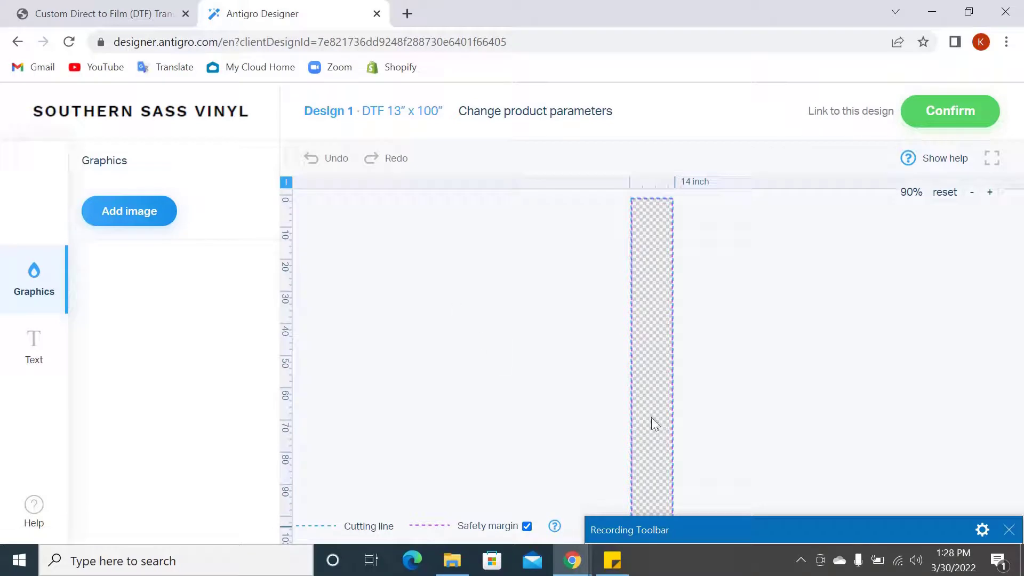
{"action": "left_click_drag", "start_coordinate": [864, 521], "coordinate": [877, 553]}
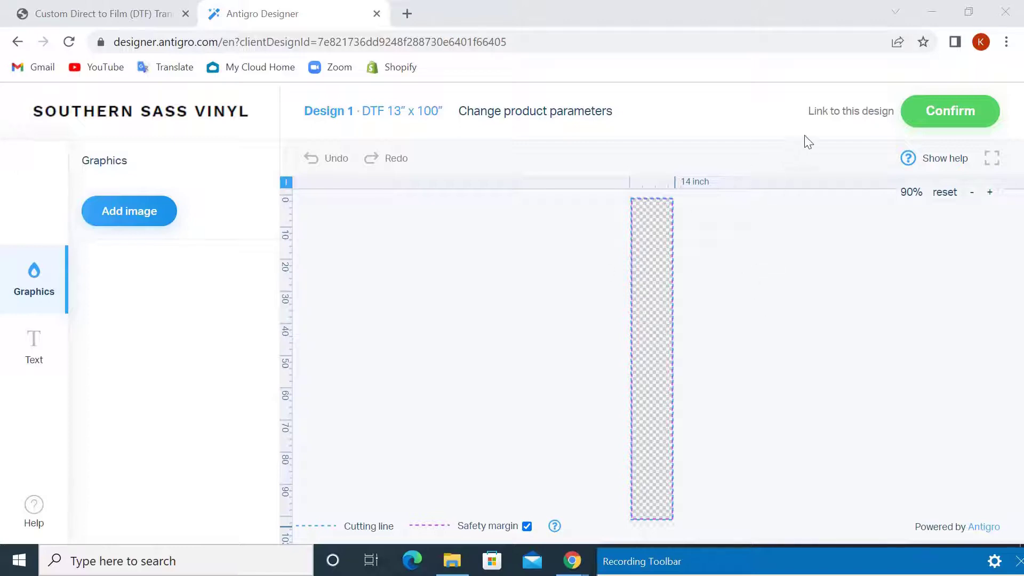
Copy the link to this design, paste it into a sticky note, and return to the design
{"action": "left_click", "coordinate": [850, 113]}
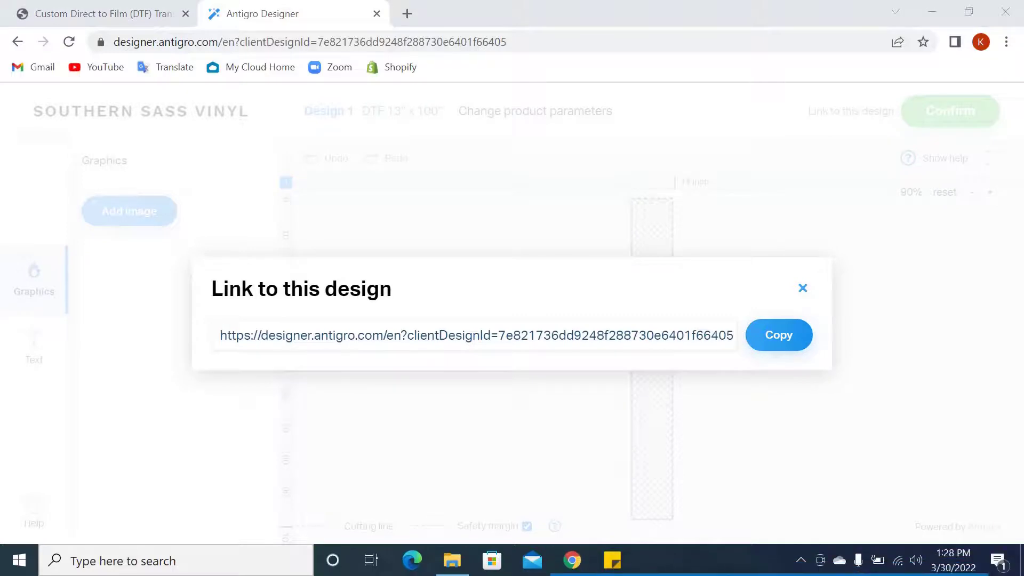
{"action": "left_click", "coordinate": [619, 559]}
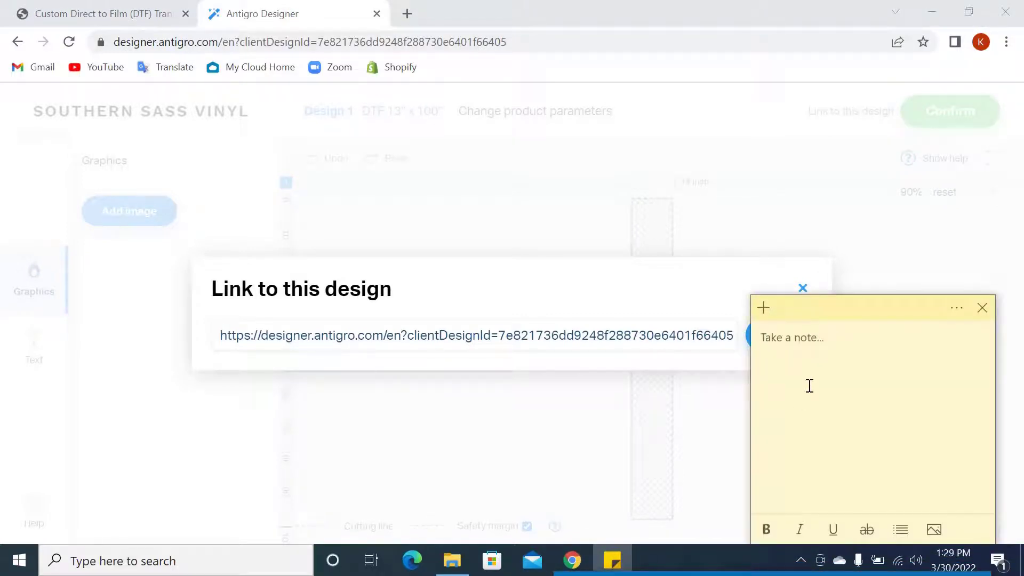
{"action": "key", "text": "ctrl+v"}
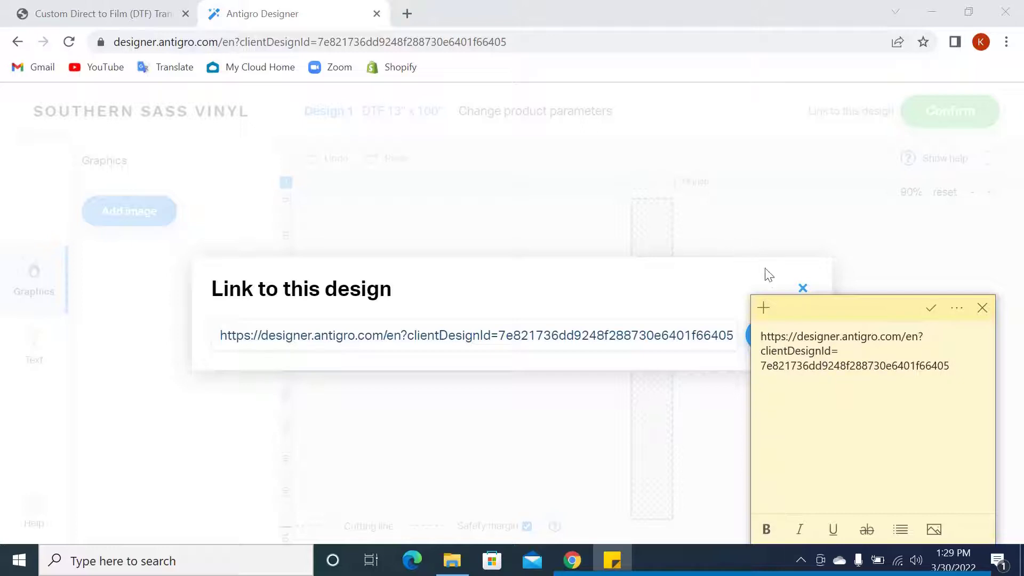
{"action": "left_click", "coordinate": [800, 287]}
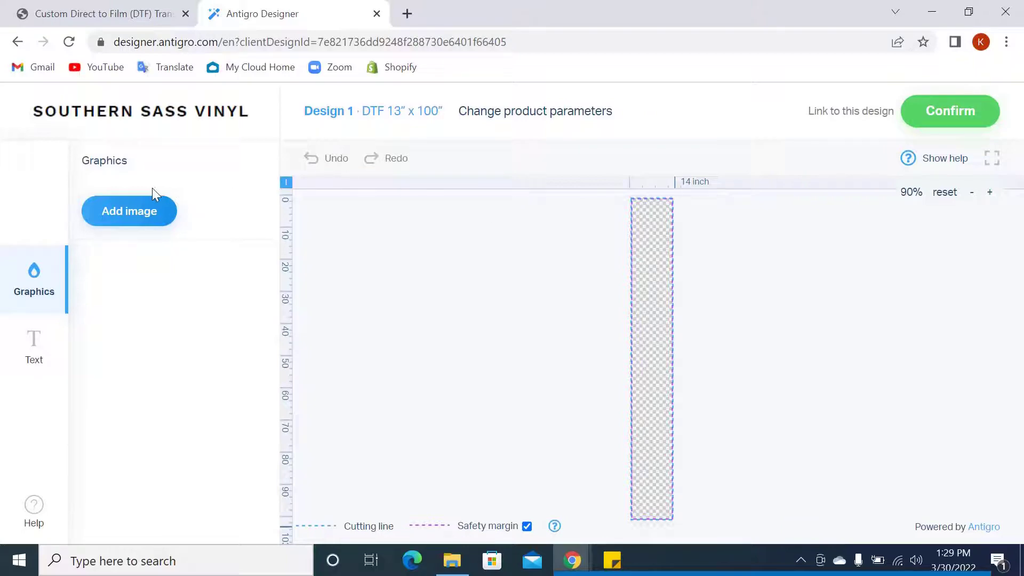
Upload the LuckyFrame1 and LuckyFrame3 images from the Downloads folder into the designer
{"action": "left_click", "coordinate": [137, 212]}
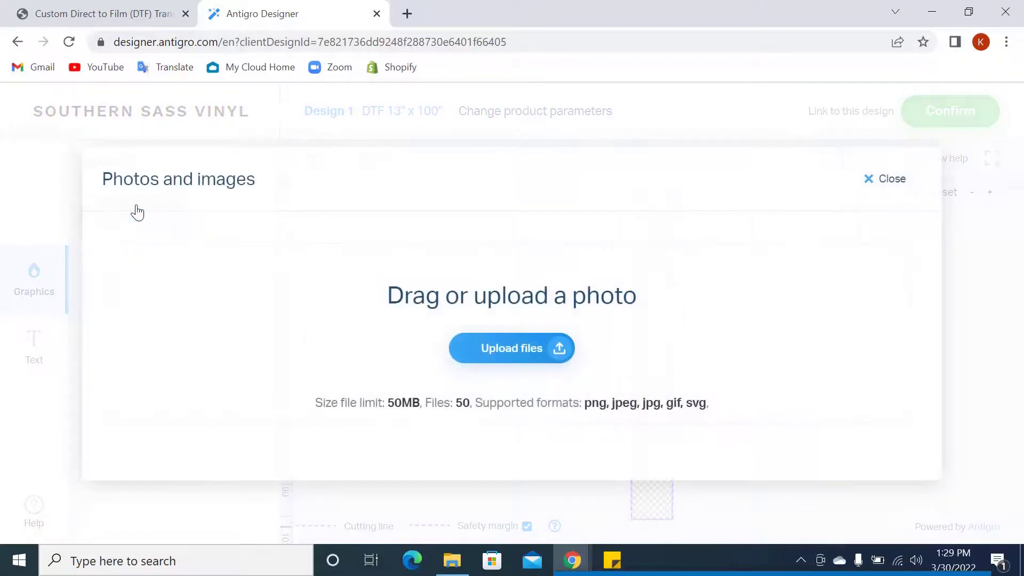
{"action": "left_click", "coordinate": [507, 356]}
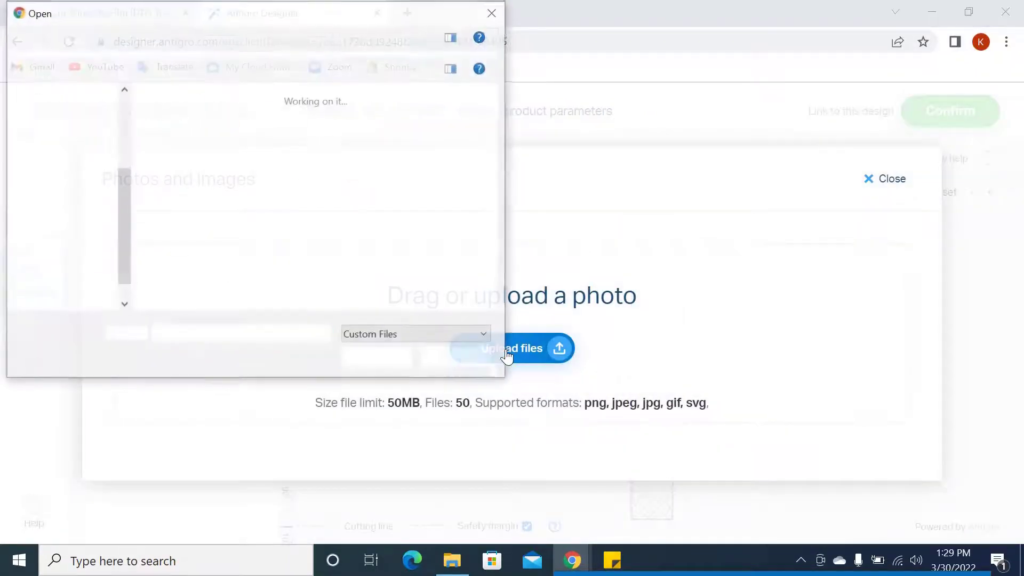
{"action": "left_click", "coordinate": [297, 160]}
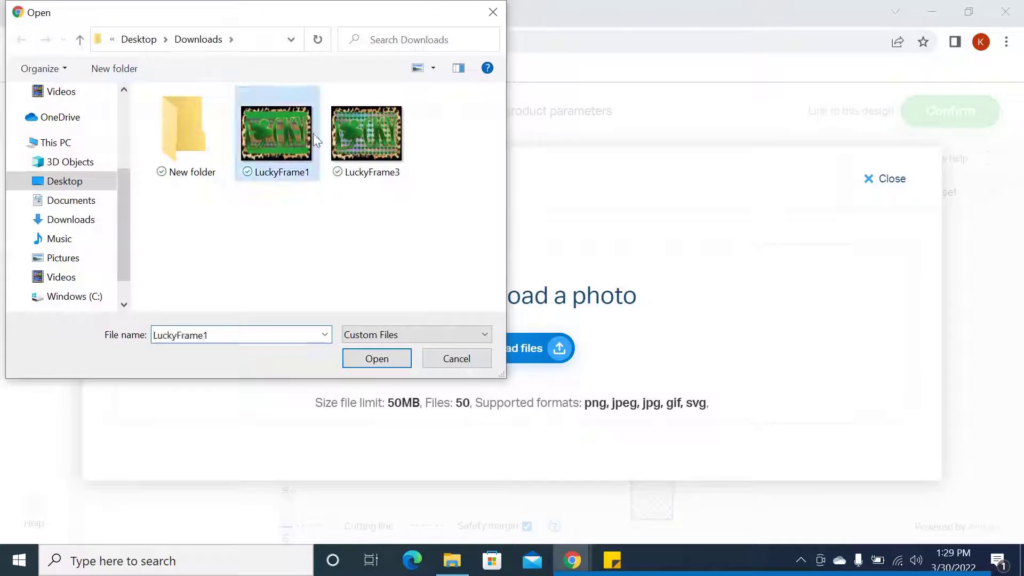
{"action": "left_click", "coordinate": [376, 130], "text": "ctrl"}
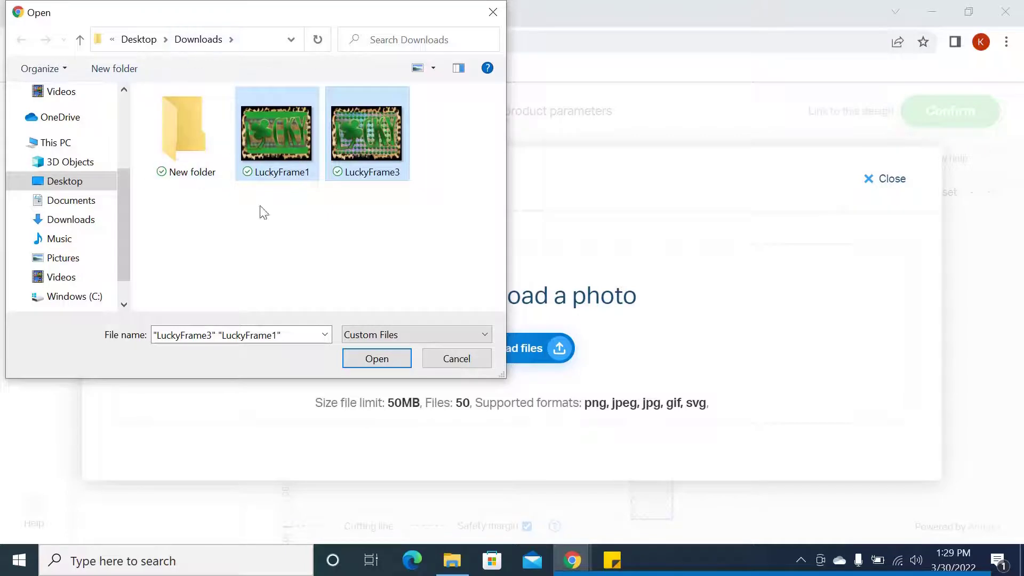
{"action": "left_click", "coordinate": [386, 353]}
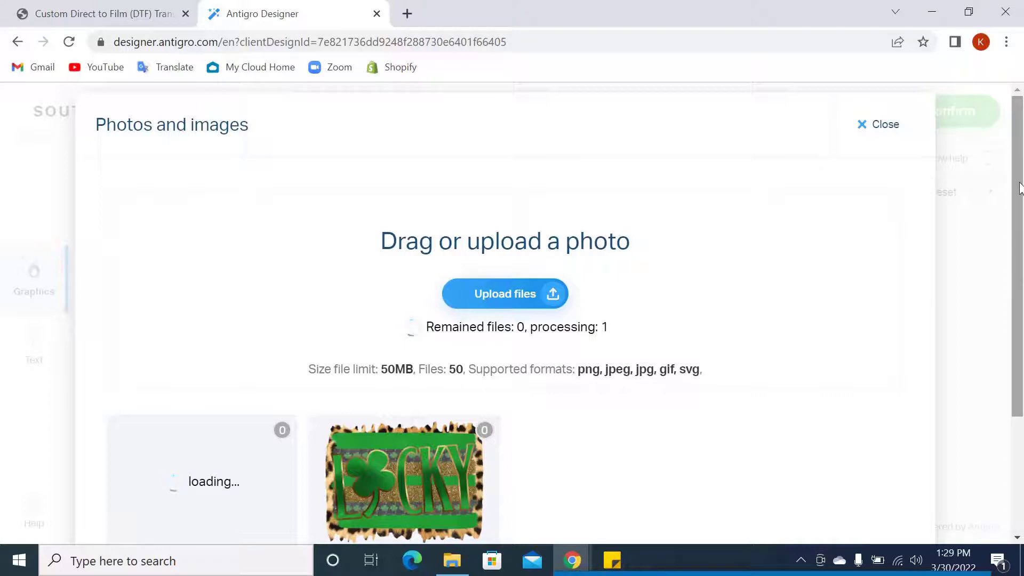
Add LuckyFrame3.png to the design and move it to the top end of the sheet
{"action": "left_click_drag", "start_coordinate": [1020, 188], "coordinate": [1015, 224]}
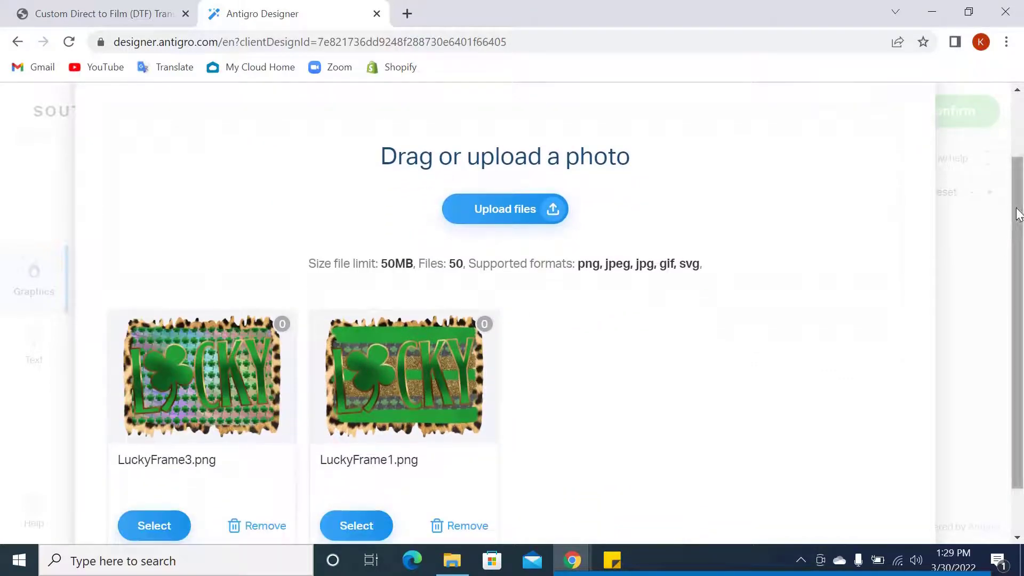
{"action": "scroll", "coordinate": [1015, 240], "scroll_direction": "down", "scroll_amount": 1}
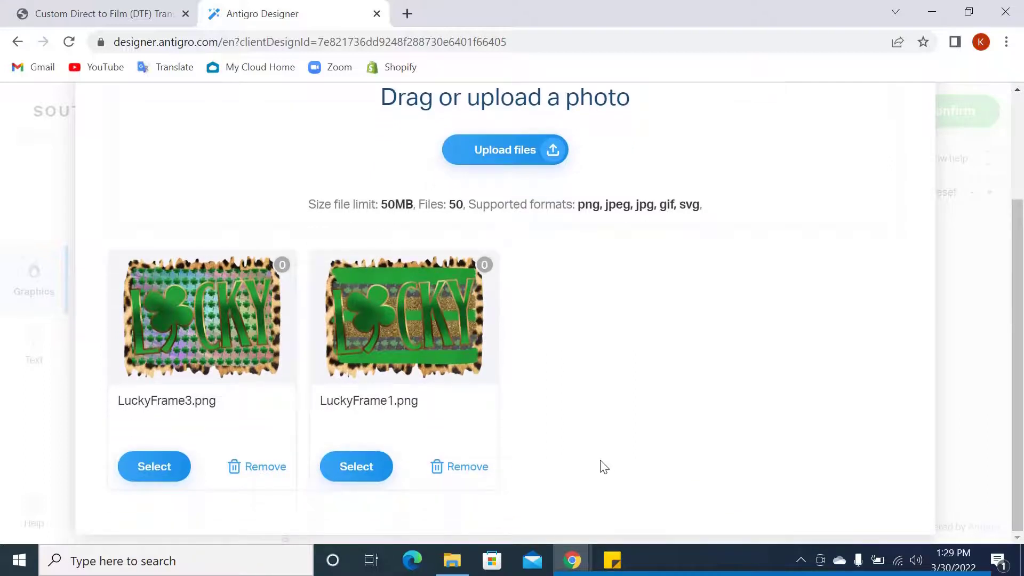
{"action": "left_click", "coordinate": [152, 469]}
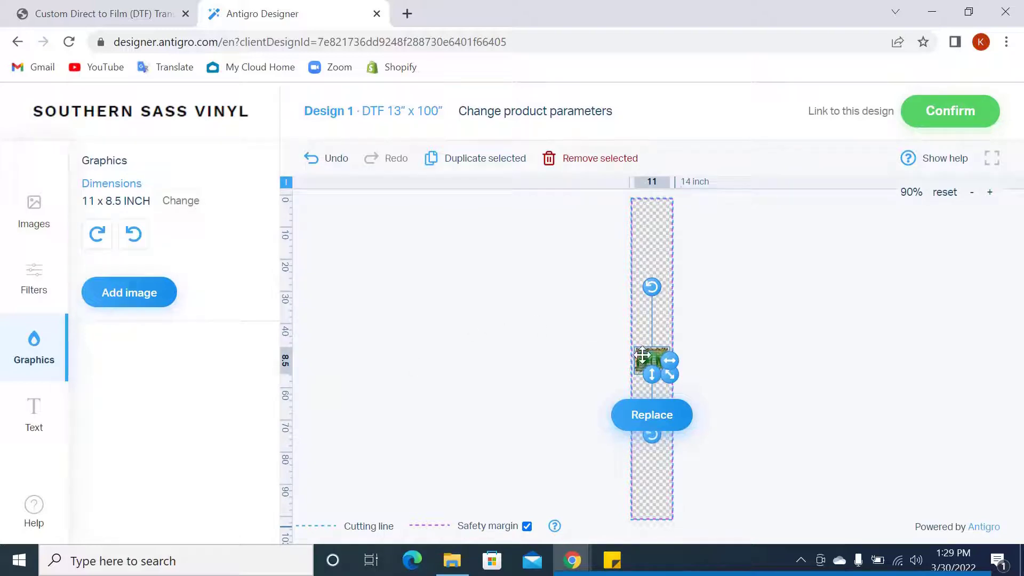
{"action": "left_click_drag", "start_coordinate": [641, 354], "coordinate": [644, 210]}
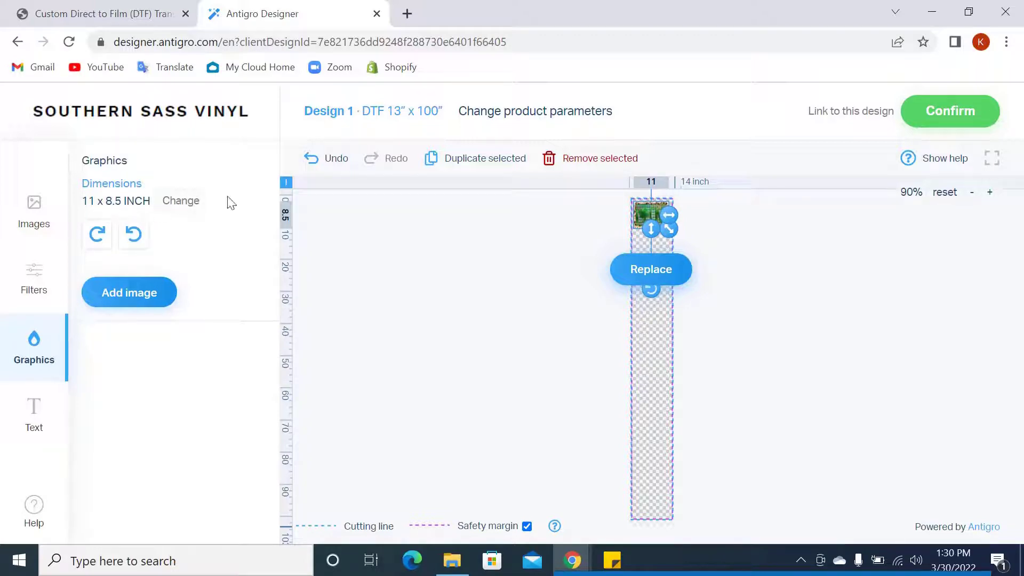
Set the width of the placed Lucky image to 12 inches
{"action": "left_click", "coordinate": [184, 201]}
{"action": "left_click", "coordinate": [171, 194]}
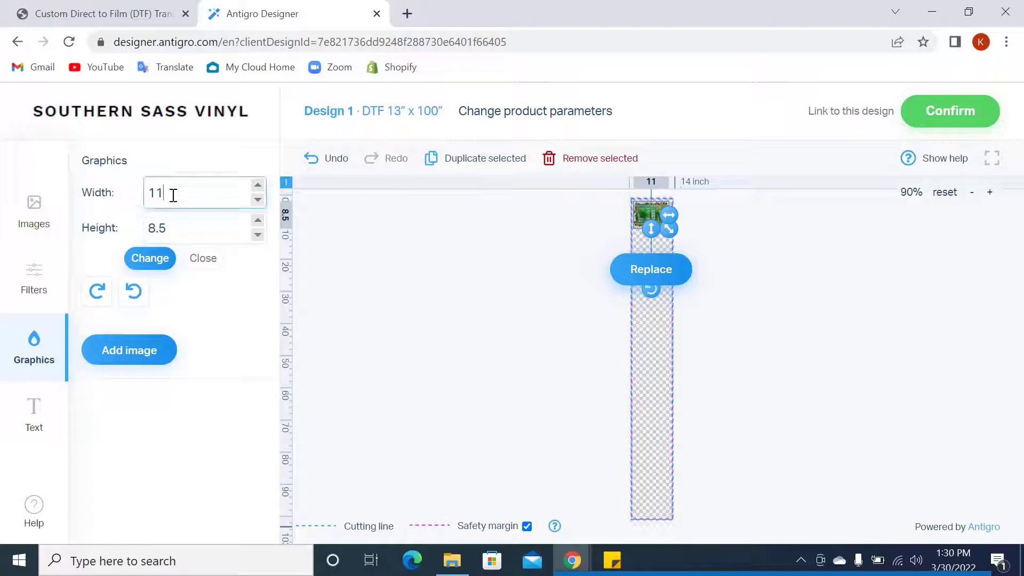
{"action": "left_click_drag", "start_coordinate": [171, 194], "coordinate": [148, 193]}
{"action": "type", "text": "12"}
{"action": "left_click", "coordinate": [155, 260]}
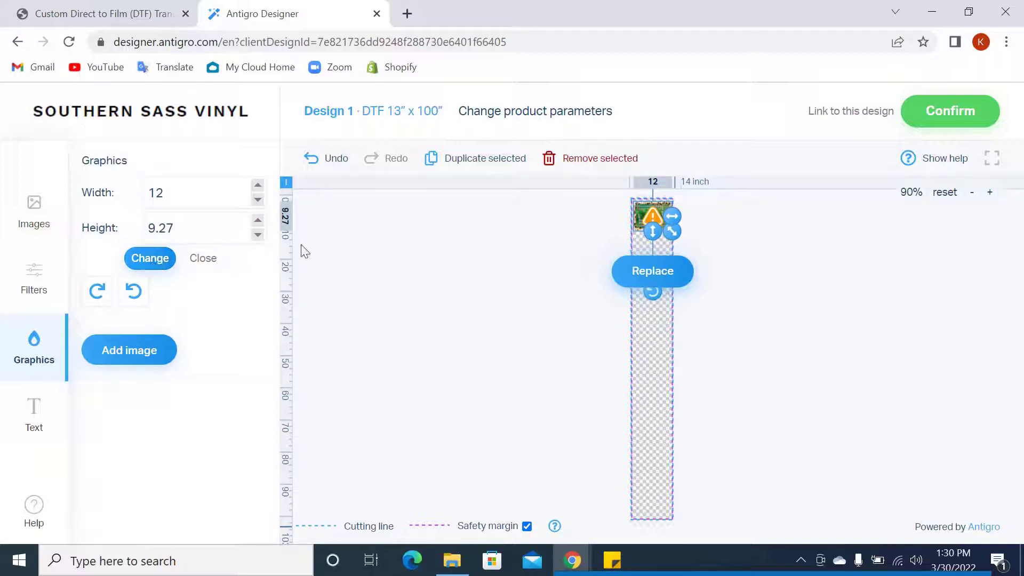
Read the resolution warning on the resized Lucky image, then dismiss it and deselect the image
{"action": "left_click", "coordinate": [717, 228]}
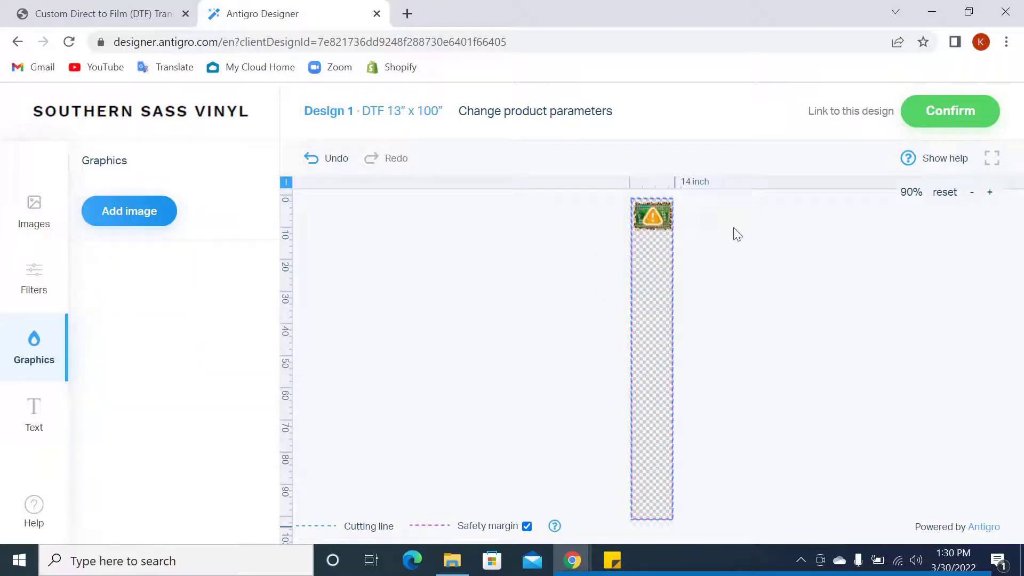
{"action": "left_click", "coordinate": [653, 217]}
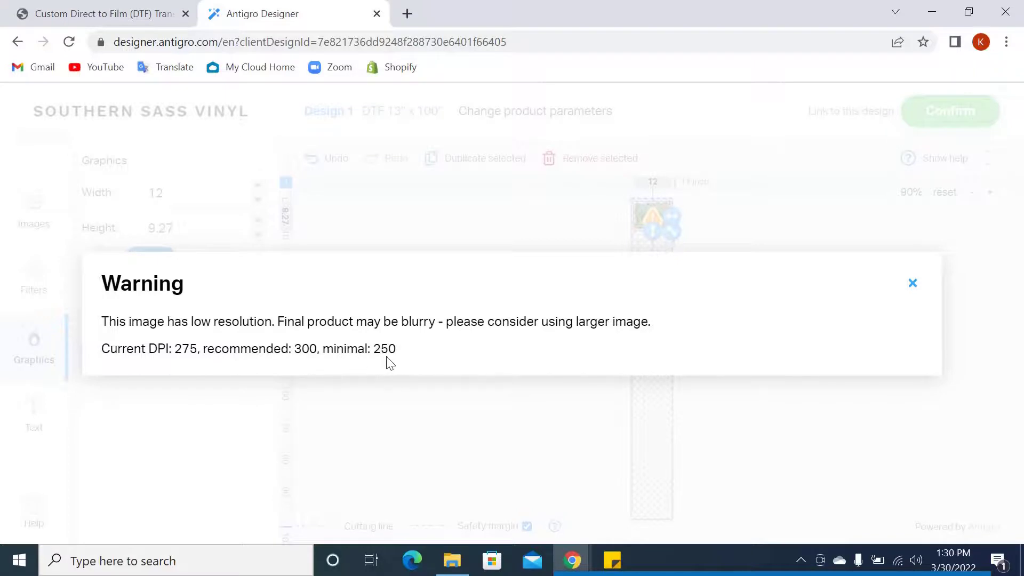
{"action": "left_click", "coordinate": [913, 284]}
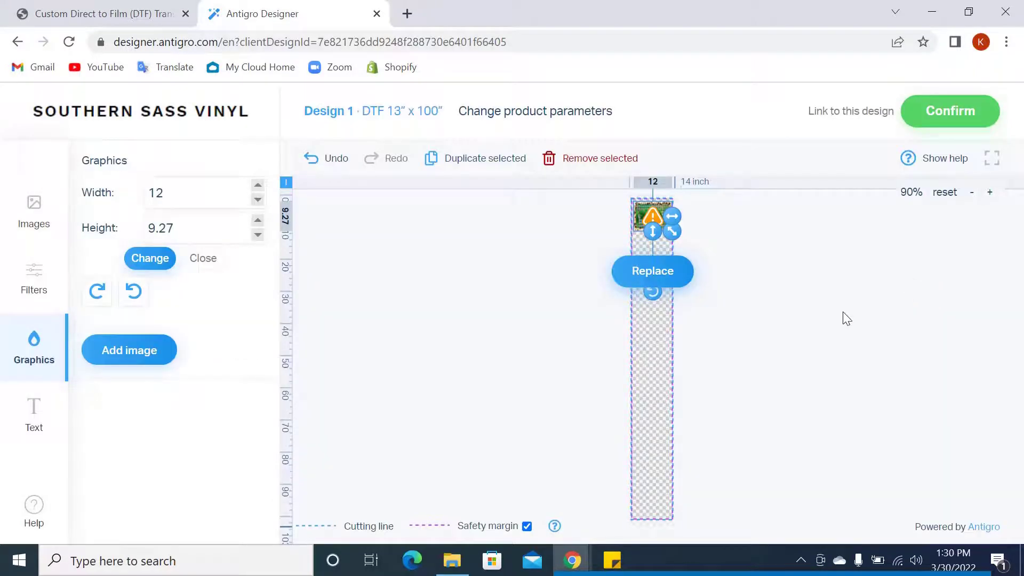
{"action": "left_click", "coordinate": [772, 273]}
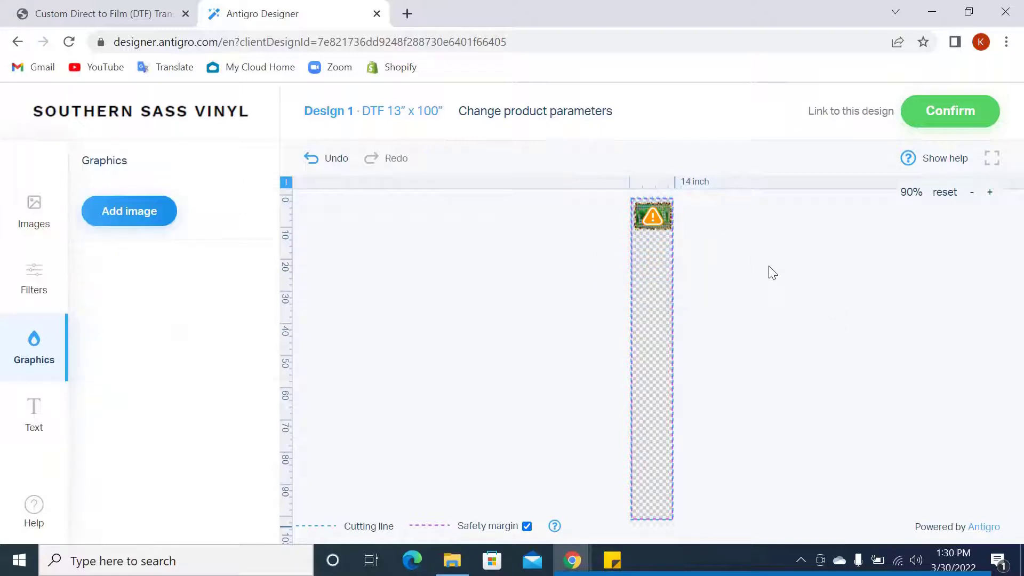
Duplicate the 12-inch-wide Lucky image and place the copy directly below the original on the sheet
{"action": "left_click", "coordinate": [670, 213]}
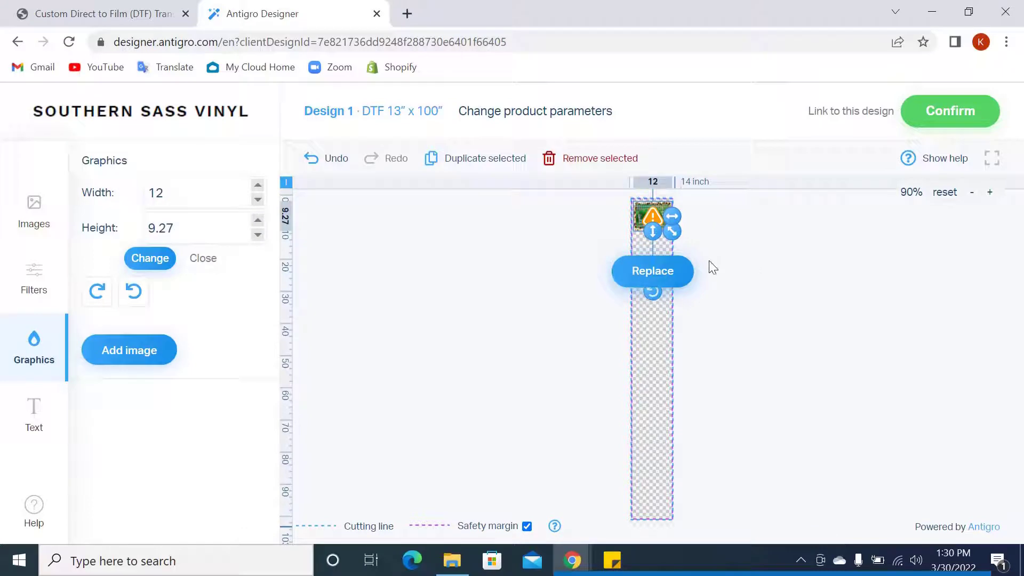
{"action": "mouse_move", "coordinate": [638, 213]}
{"action": "left_mouse_down"}
{"action": "mouse_move", "coordinate": [516, 165]}
{"action": "mouse_move", "coordinate": [642, 229]}
{"action": "mouse_move", "coordinate": [642, 241]}
{"action": "left_mouse_up"}
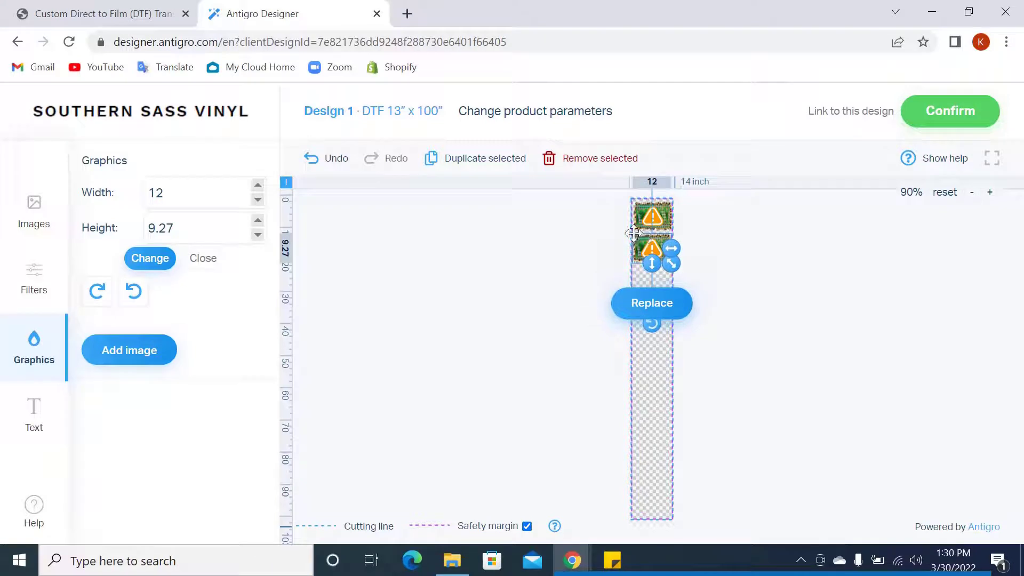
Duplicate the 12-inch-wide Lucky image three more times and stack the copies down the sheet below the first two
{"action": "left_click", "coordinate": [457, 160]}
{"action": "left_click_drag", "start_coordinate": [631, 219], "coordinate": [639, 290]}
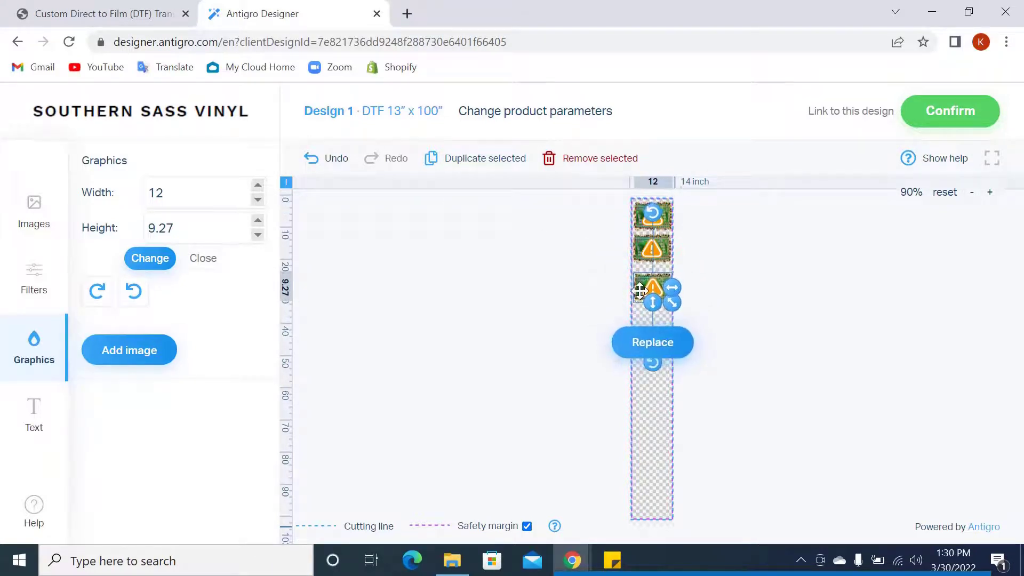
{"action": "left_click", "coordinate": [502, 159]}
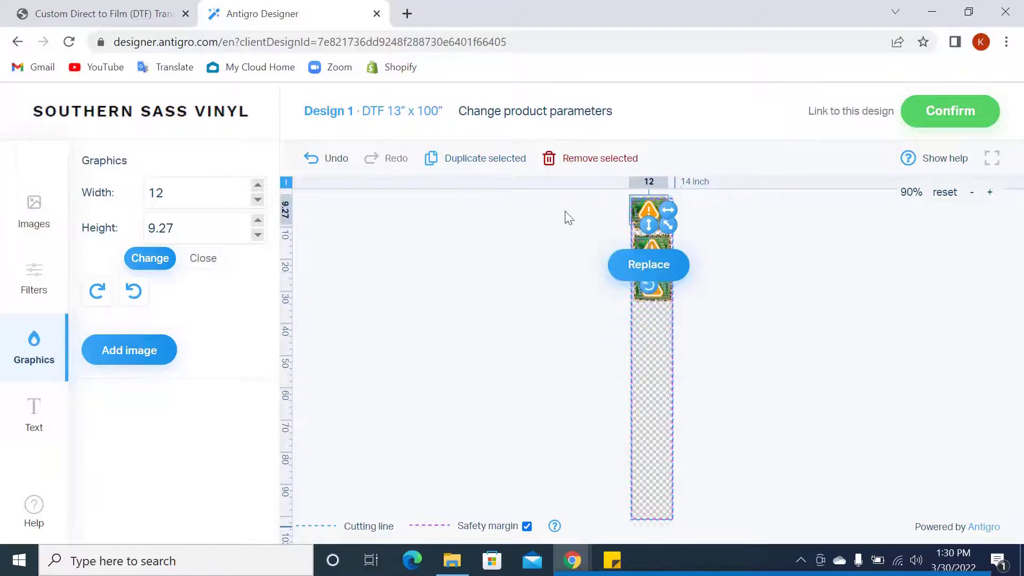
{"action": "left_click_drag", "start_coordinate": [638, 216], "coordinate": [641, 322]}
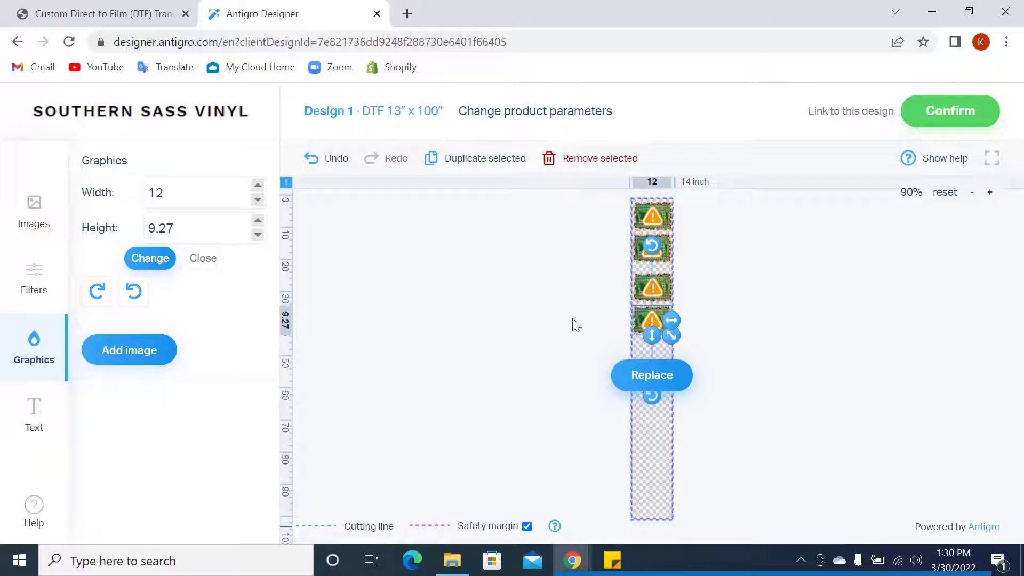
{"action": "left_click", "coordinate": [450, 160]}
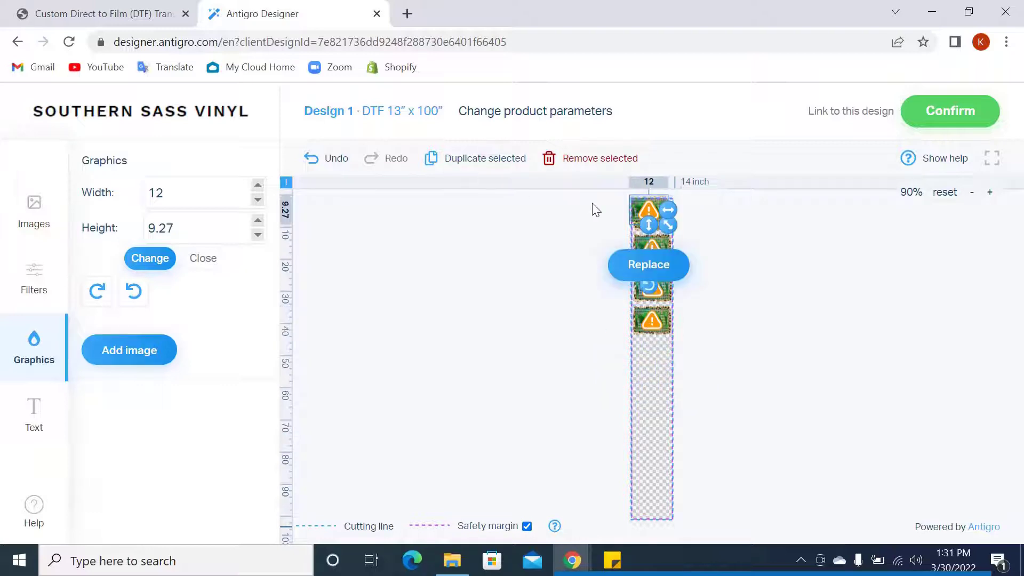
{"action": "left_click_drag", "start_coordinate": [638, 200], "coordinate": [641, 352]}
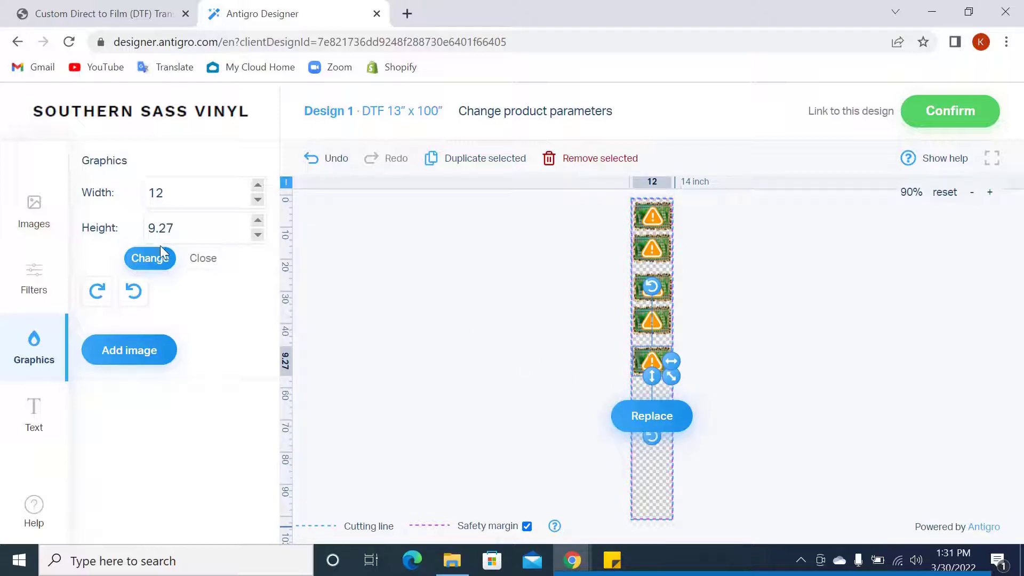
Set the lowest Lucky copy's width to 6 inches and rotate it a quarter turn clockwise
{"action": "double_click", "coordinate": [168, 191]}
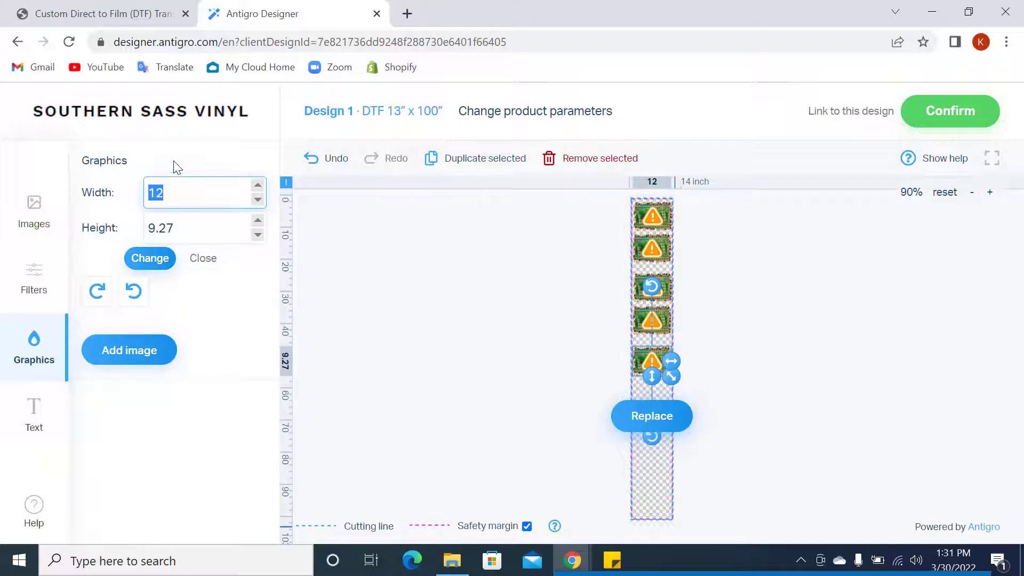
{"action": "type", "text": "6"}
{"action": "left_click", "coordinate": [149, 258]}
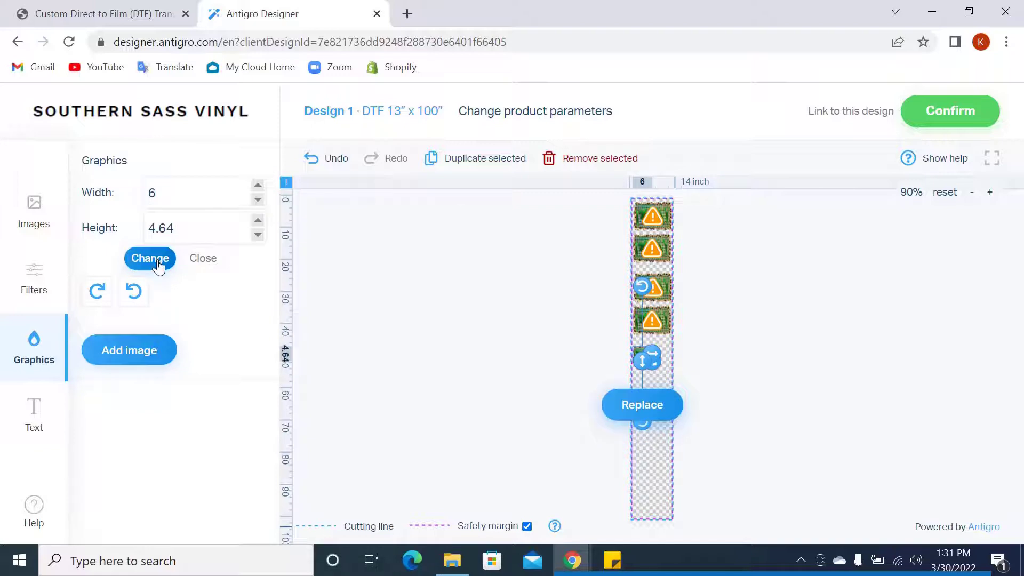
{"action": "left_click", "coordinate": [96, 291]}
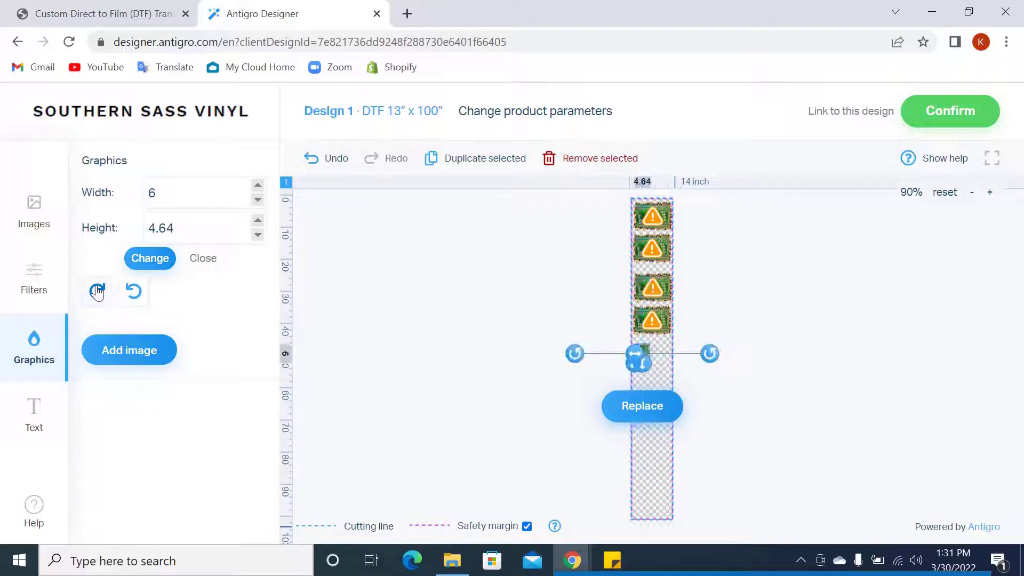
Duplicate the rotated 6-inch Lucky image, place the copy beside it in the same row, and deselect it
{"action": "left_click", "coordinate": [494, 160]}
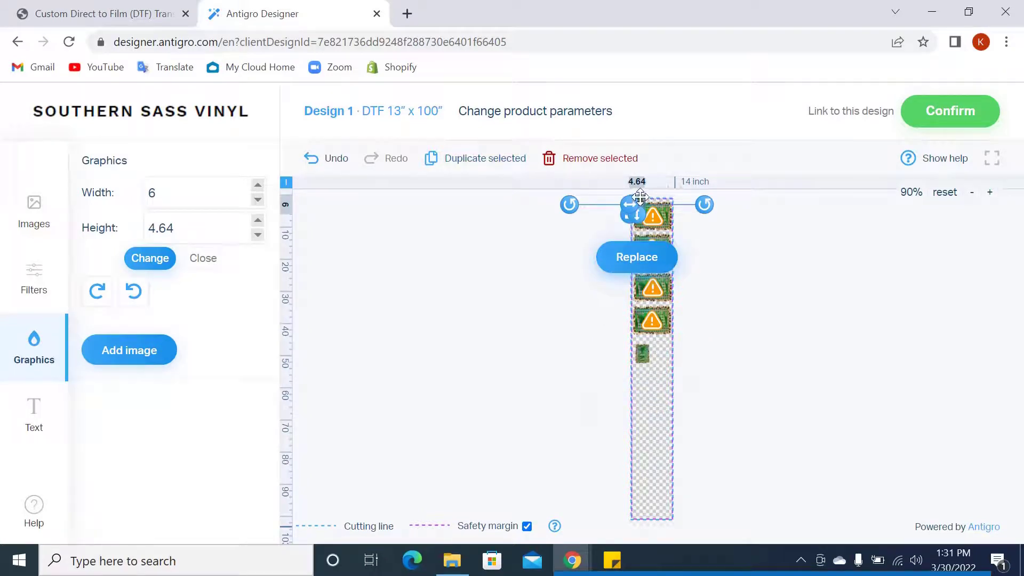
{"action": "left_click_drag", "start_coordinate": [641, 197], "coordinate": [665, 345]}
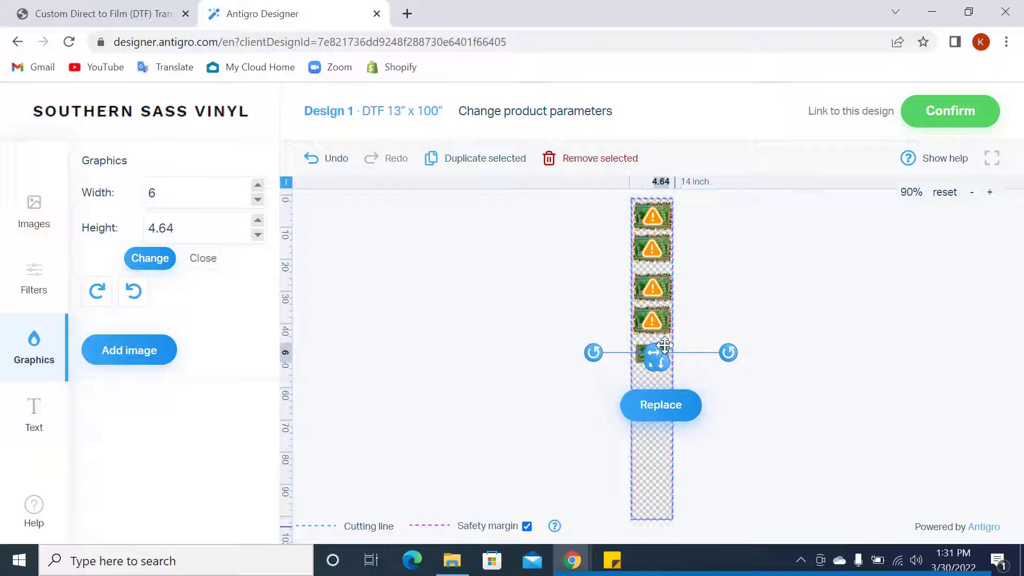
{"action": "left_click", "coordinate": [758, 312]}
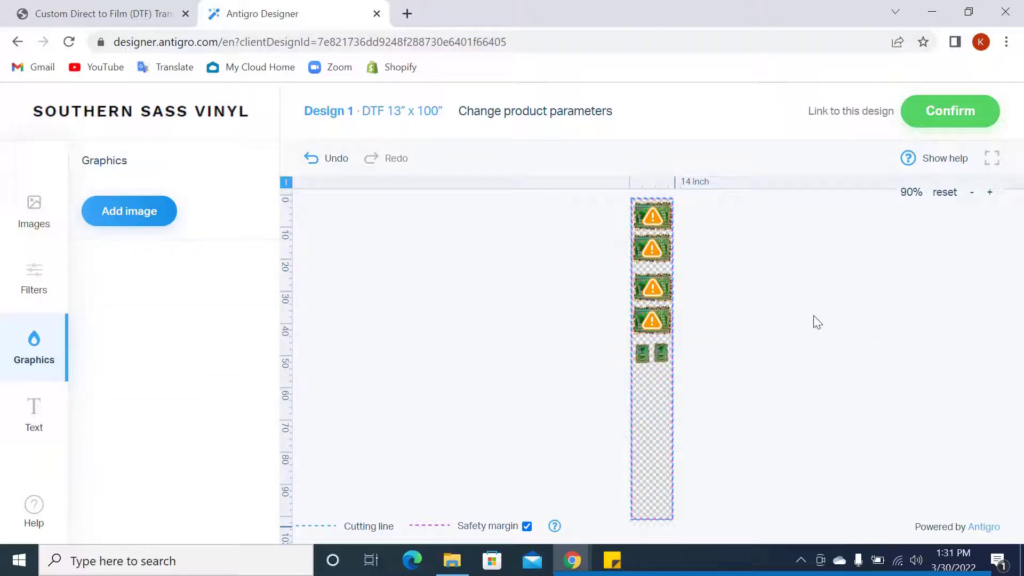
Examine the pair of small rotated Lucky images up close, including their spacing and safety margins, then return to the full-sheet view
{"action": "scroll", "coordinate": [709, 390], "scroll_direction": "up", "scroll_amount": 3}
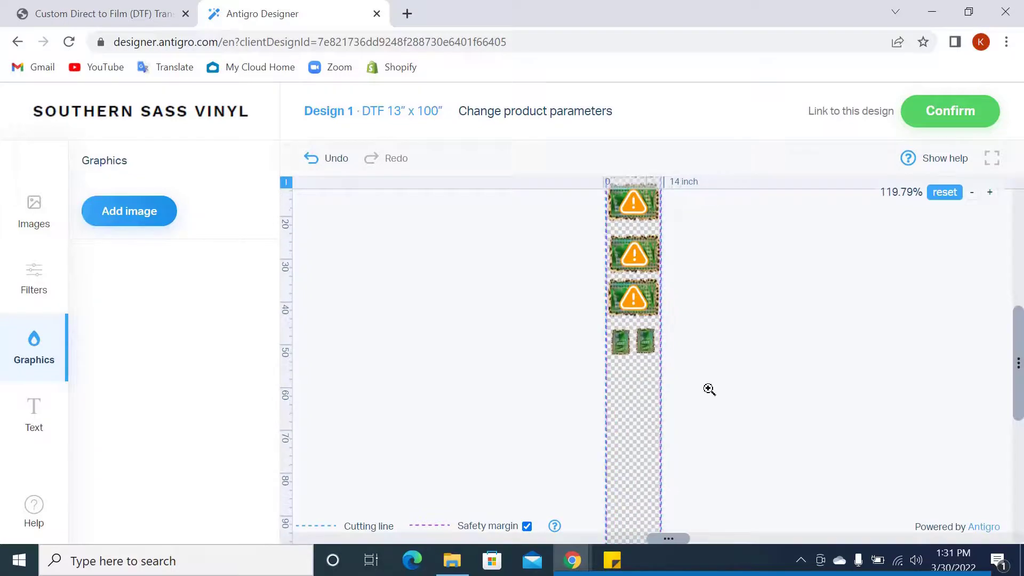
{"action": "scroll", "coordinate": [678, 332], "scroll_direction": "up", "scroll_amount": 8}
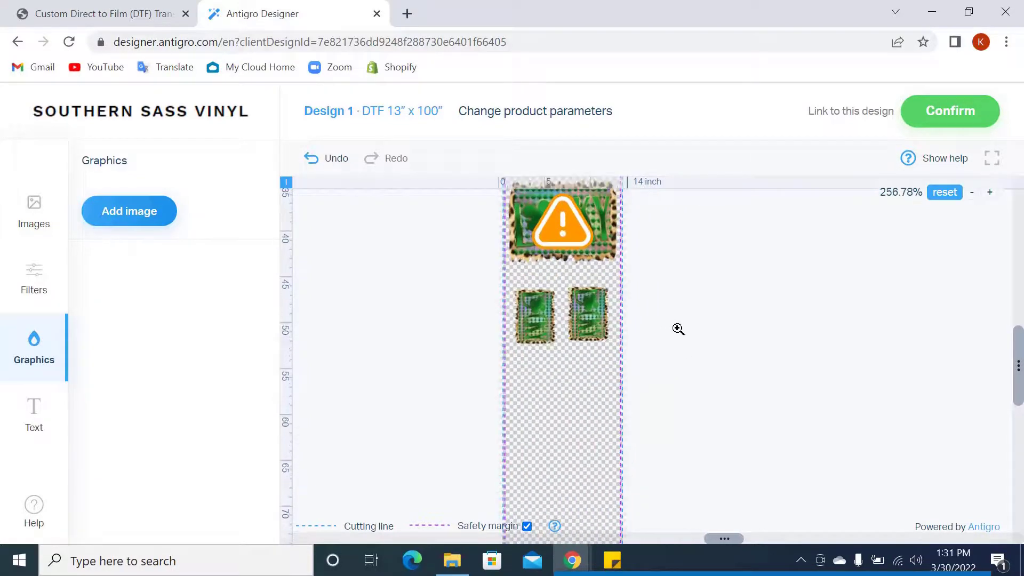
{"action": "scroll", "coordinate": [678, 329], "scroll_direction": "up", "scroll_amount": 1}
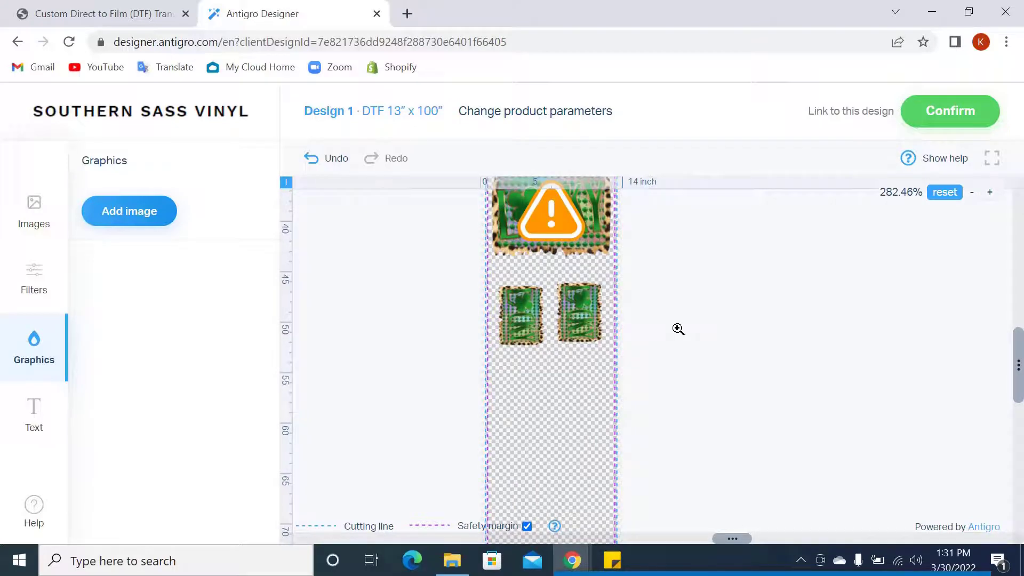
{"action": "scroll", "coordinate": [678, 329], "scroll_direction": "up", "scroll_amount": 2}
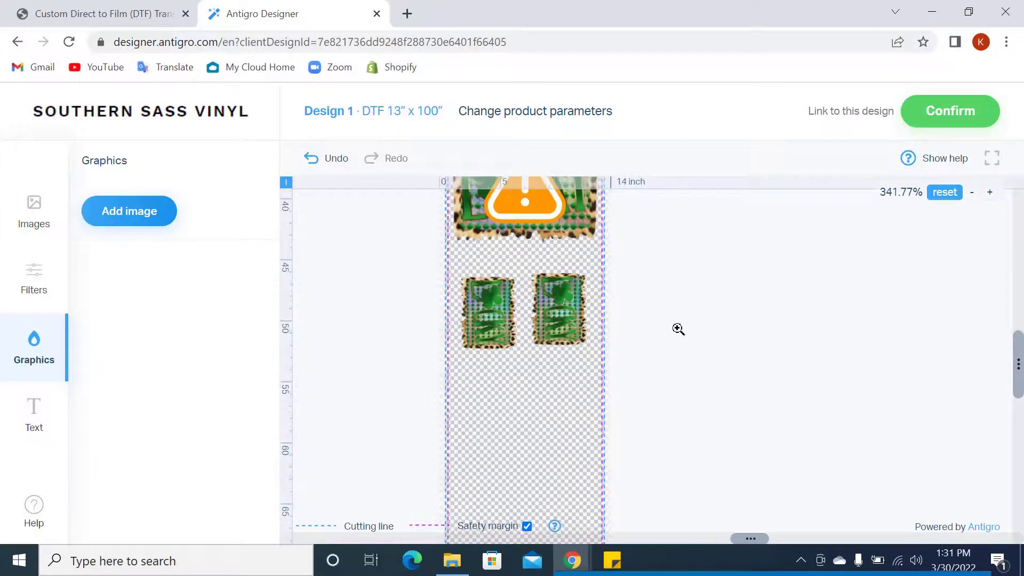
{"action": "left_click", "coordinate": [989, 193]}
{"action": "left_click", "coordinate": [990, 192]}
{"action": "left_click", "coordinate": [989, 193]}
{"action": "left_click", "coordinate": [990, 192]}
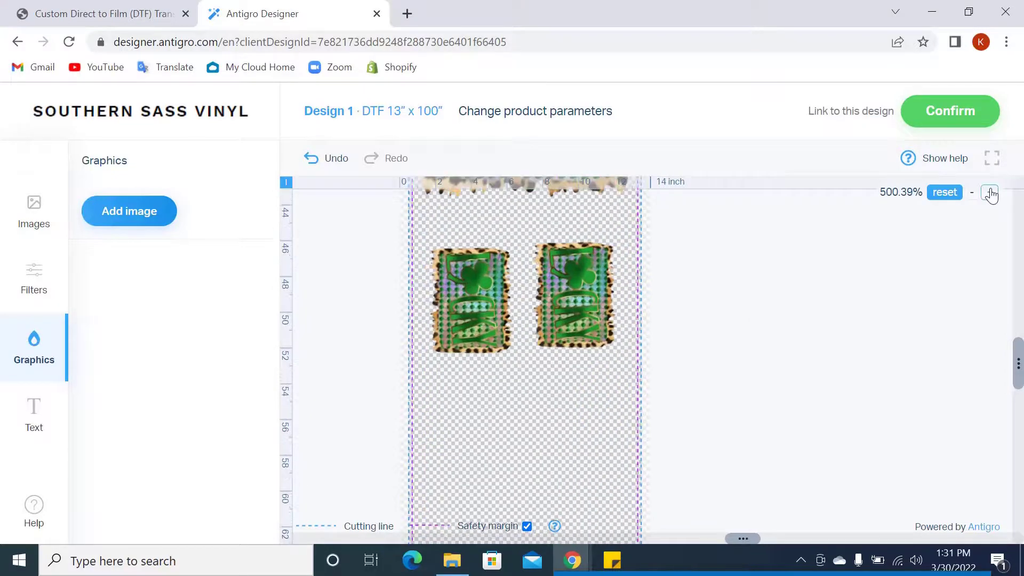
{"action": "scroll", "coordinate": [514, 270], "scroll_direction": "up", "scroll_amount": 2}
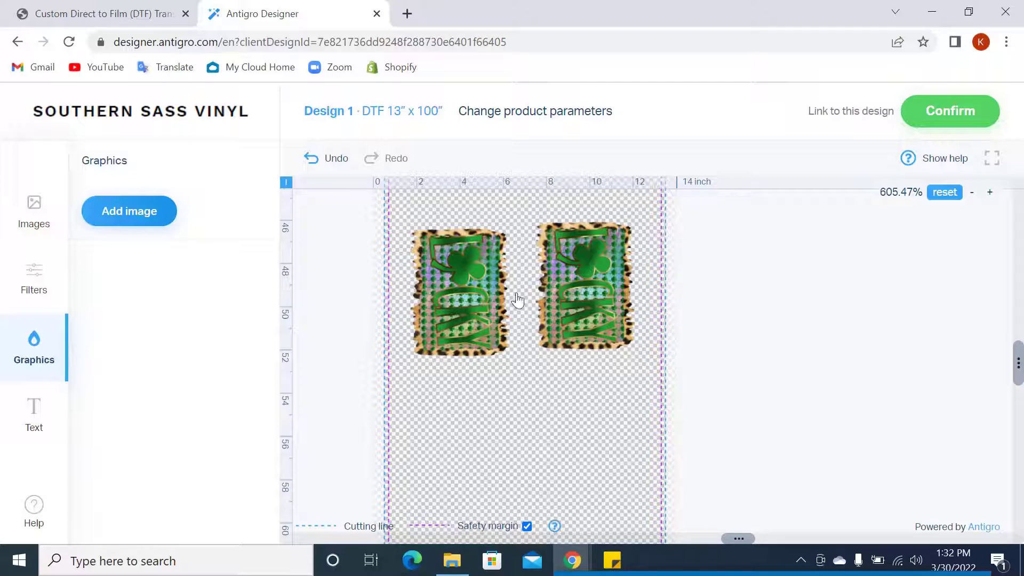
{"action": "mouse_move", "coordinate": [1019, 363]}
{"action": "left_mouse_down"}
{"action": "mouse_move", "coordinate": [1019, 246]}
{"action": "mouse_move", "coordinate": [1013, 374]}
{"action": "left_mouse_up"}
{"action": "left_click", "coordinate": [941, 199]}
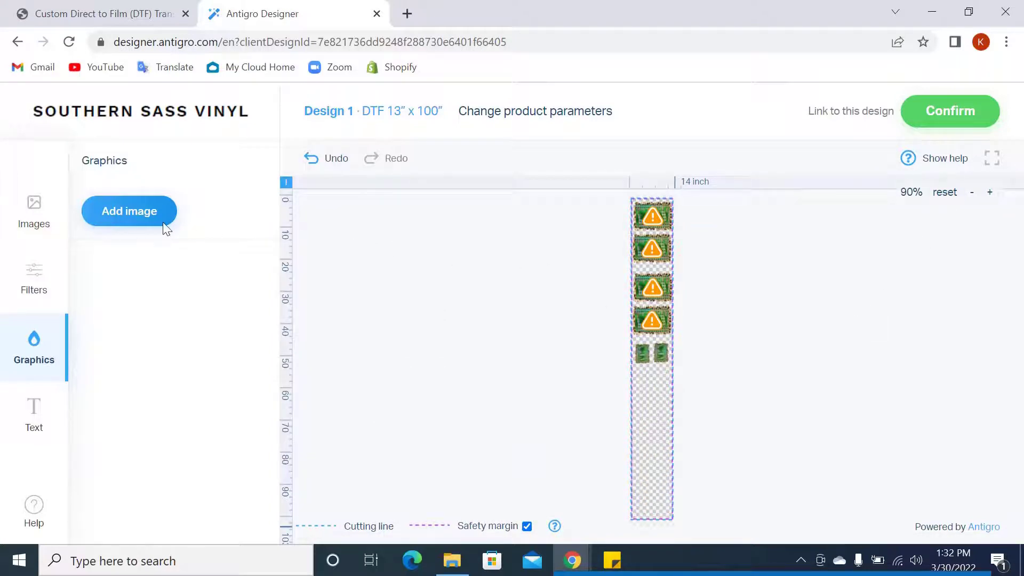
Add the Lucky image again at 11 x 8.5 inches and place it below the pair of small rotated images
{"action": "left_click", "coordinate": [125, 222]}
{"action": "left_click", "coordinate": [415, 419]}
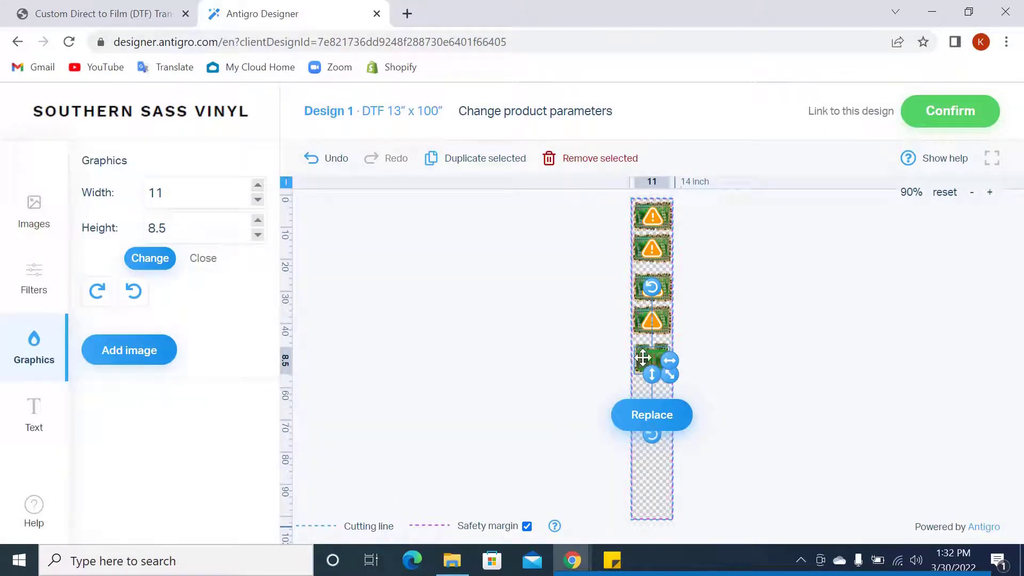
{"action": "left_click_drag", "start_coordinate": [643, 357], "coordinate": [644, 381]}
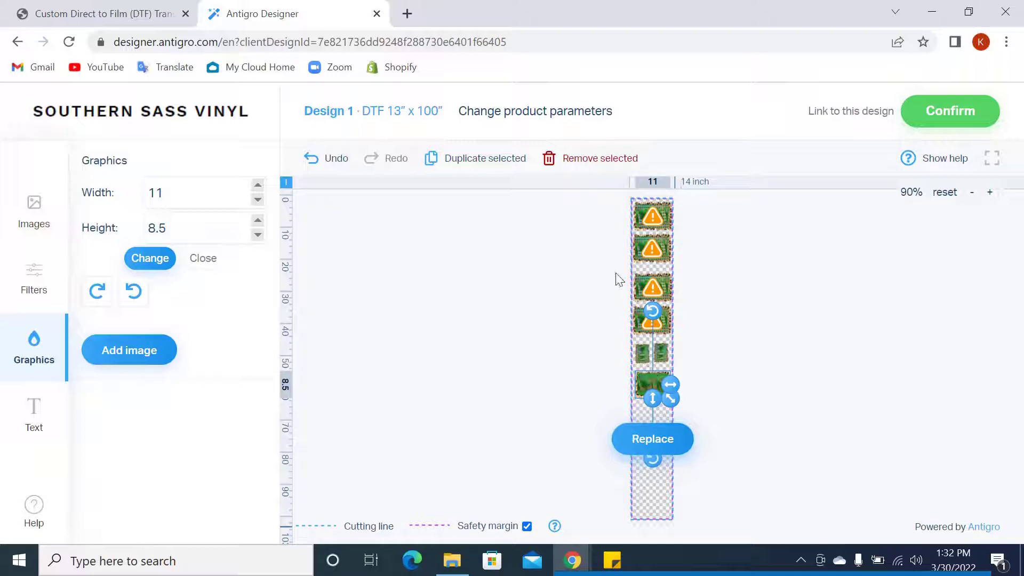
Duplicate the 11-inch-wide Lucky image three times and place the copies down the rest of the sheet to its lower end
{"action": "left_click", "coordinate": [488, 161]}
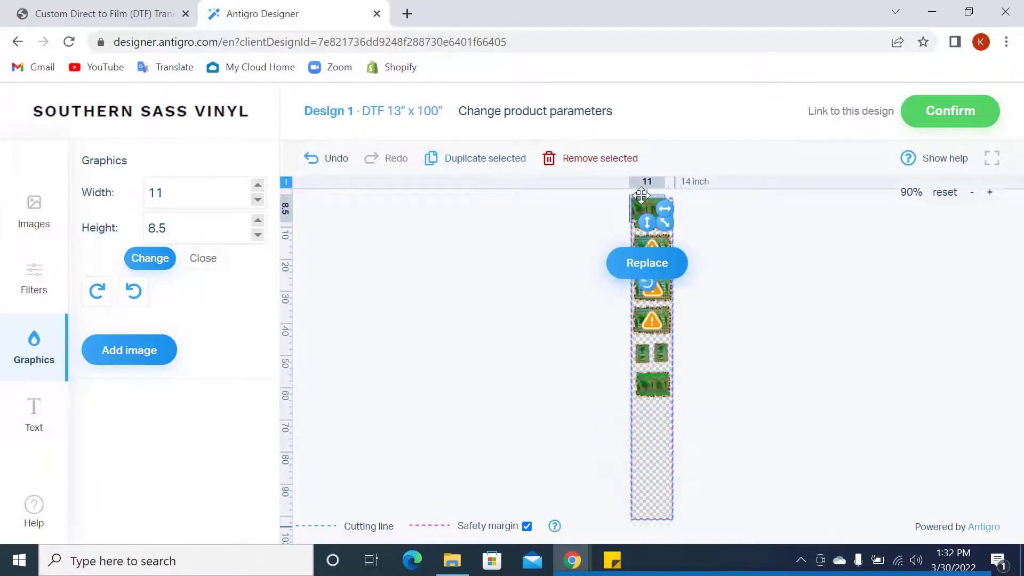
{"action": "left_click_drag", "start_coordinate": [644, 203], "coordinate": [645, 414]}
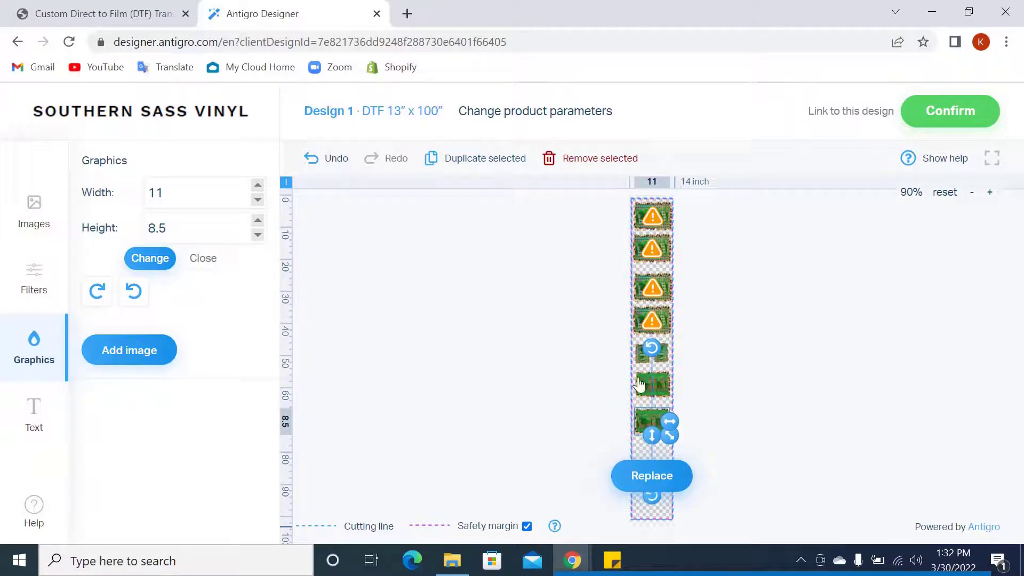
{"action": "left_click", "coordinate": [488, 159]}
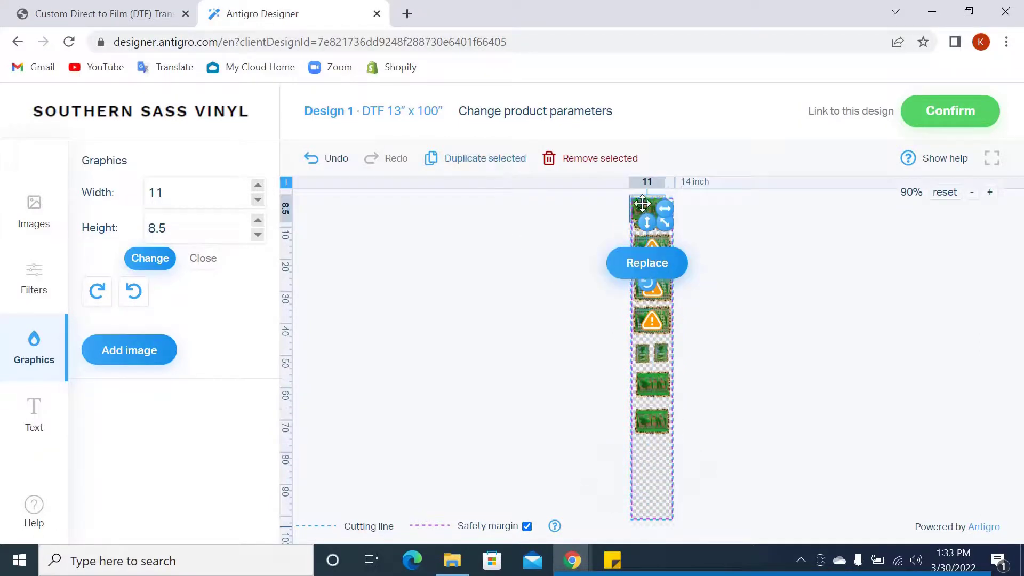
{"action": "left_click_drag", "start_coordinate": [647, 210], "coordinate": [649, 475]}
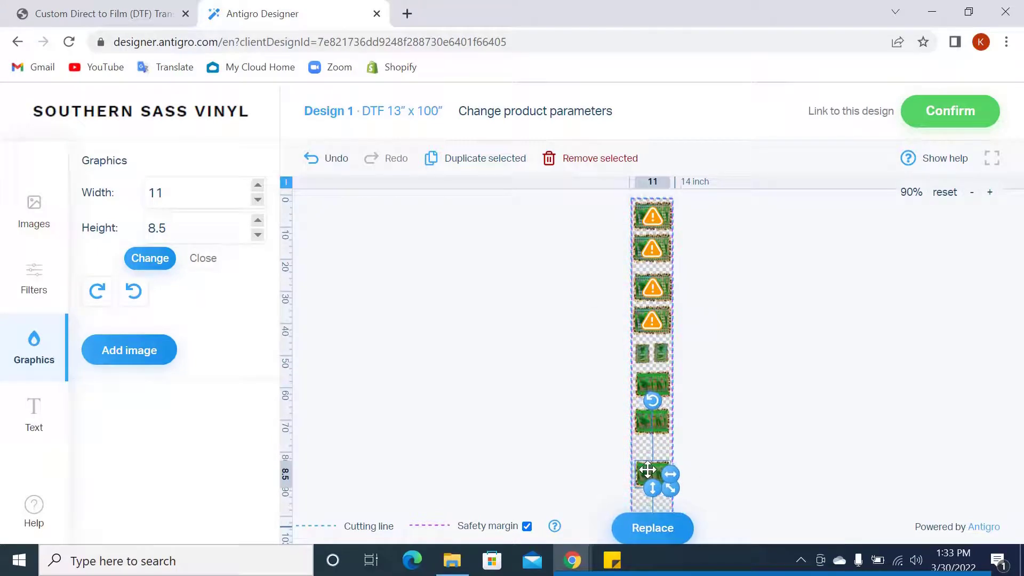
{"action": "left_click", "coordinate": [459, 159]}
{"action": "left_click_drag", "start_coordinate": [641, 398], "coordinate": [645, 501]}
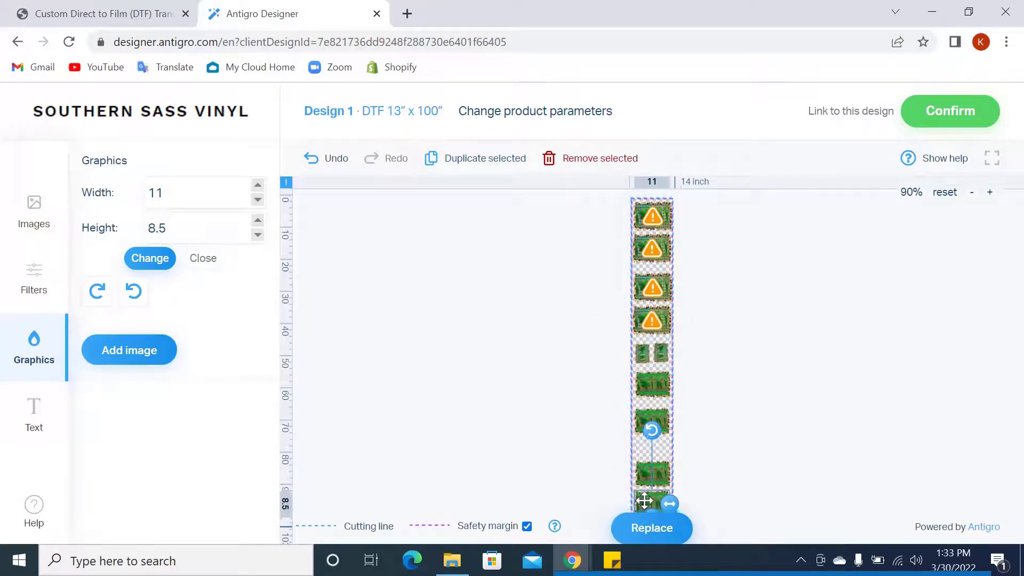
{"action": "left_click", "coordinate": [745, 457]}
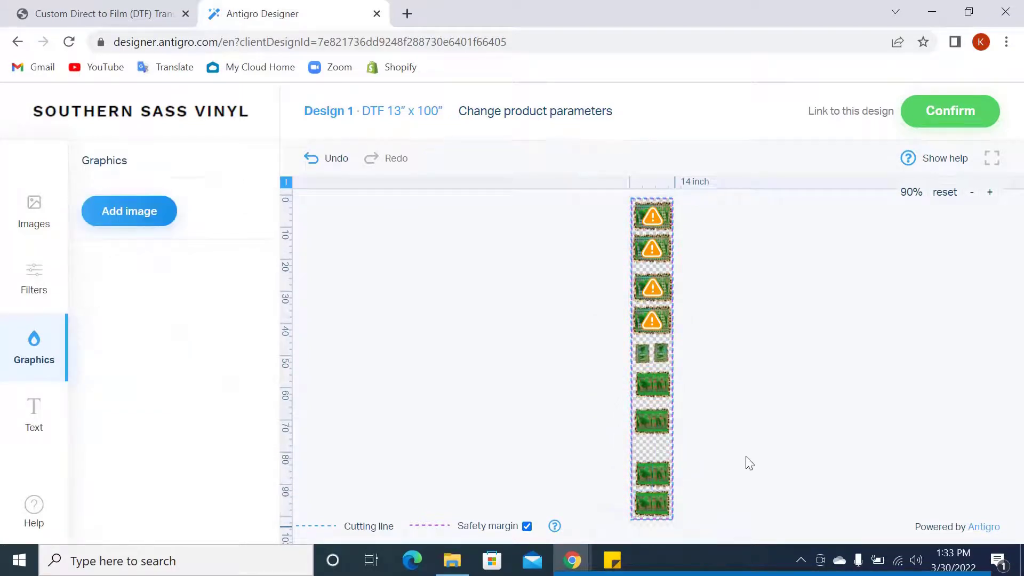
Resize the second-lowest Lucky copy and move it up closer to the copy above it, then deselect it
{"action": "left_click", "coordinate": [663, 482]}
{"action": "left_click_drag", "start_coordinate": [662, 458], "coordinate": [664, 459]}
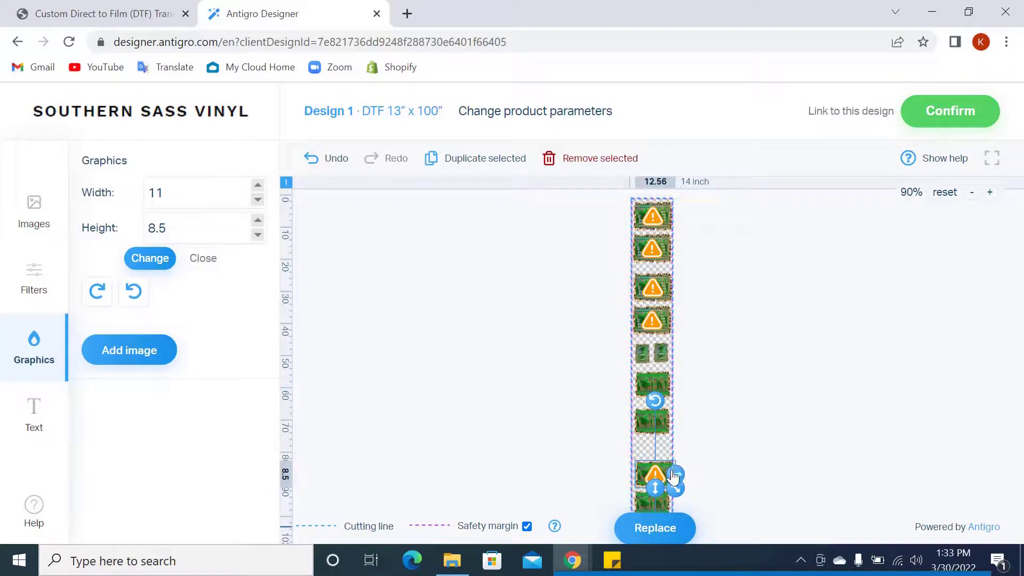
{"action": "left_click", "coordinate": [204, 260]}
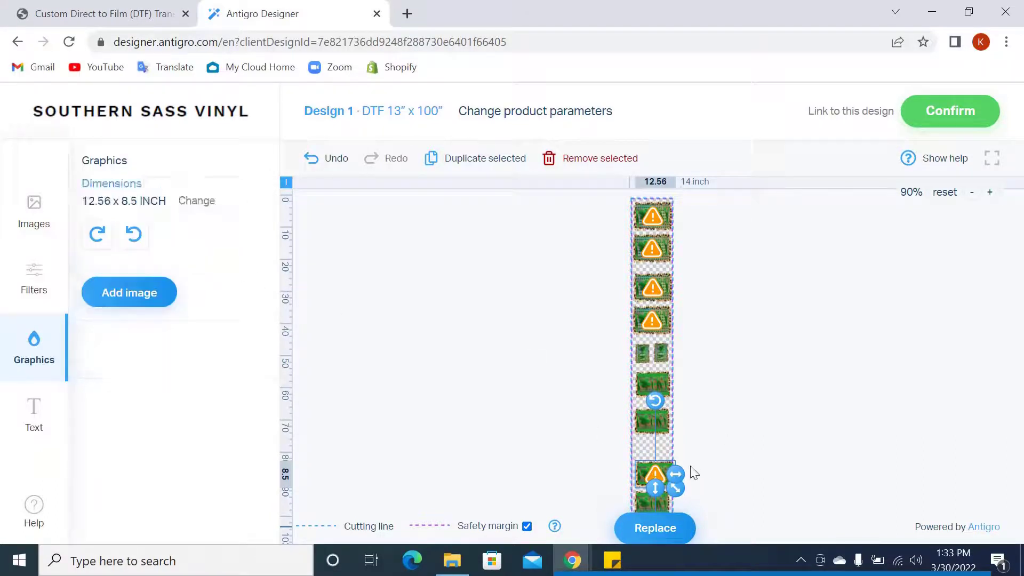
{"action": "left_click", "coordinate": [646, 473]}
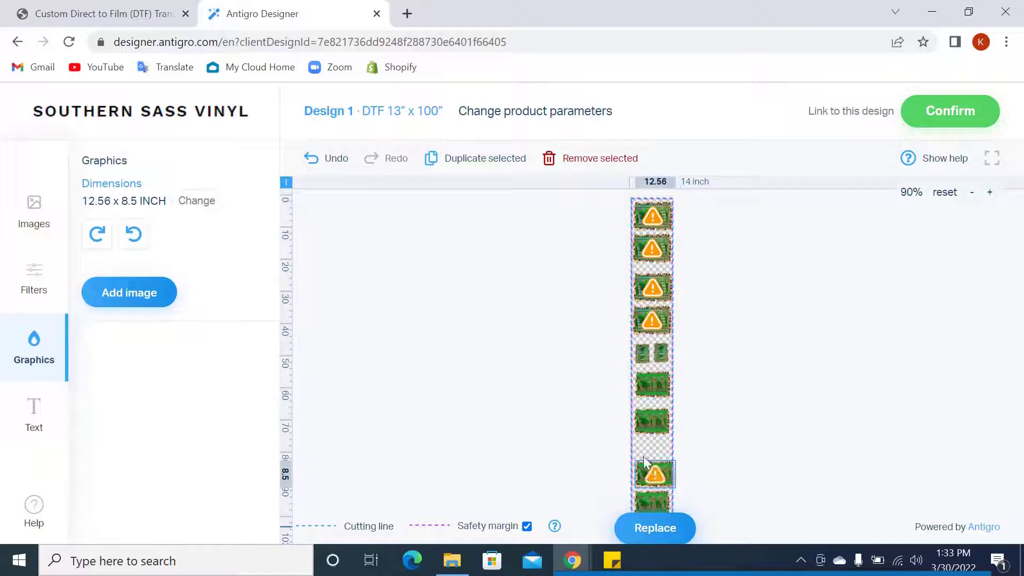
{"action": "left_click", "coordinate": [647, 474]}
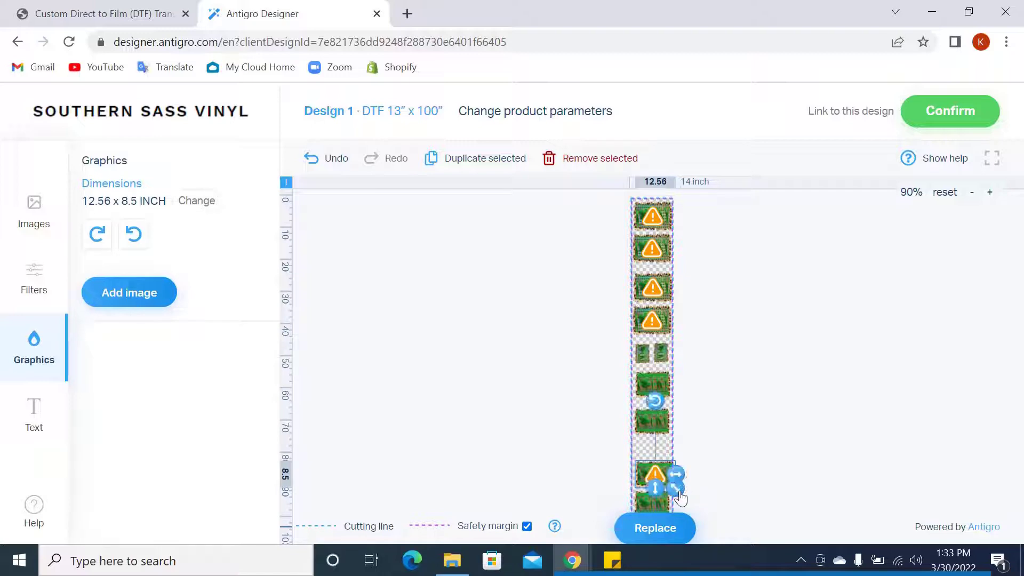
{"action": "left_click_drag", "start_coordinate": [675, 488], "coordinate": [653, 450]}
{"action": "left_click", "coordinate": [728, 463]}
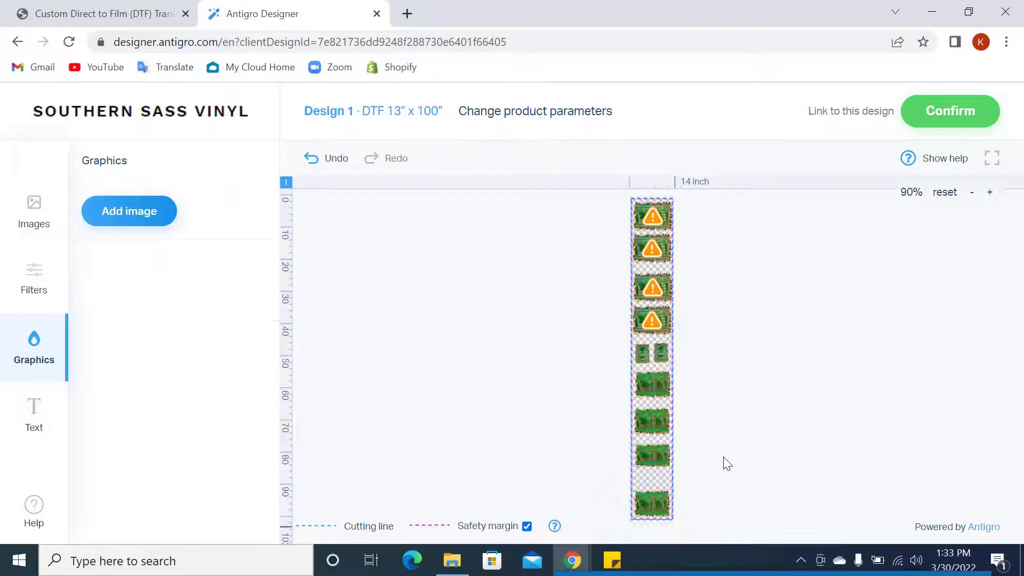
Move the lowest Lucky copy slightly up to even out the spacing, then confirm the finished roll design
{"action": "left_click", "coordinate": [650, 502]}
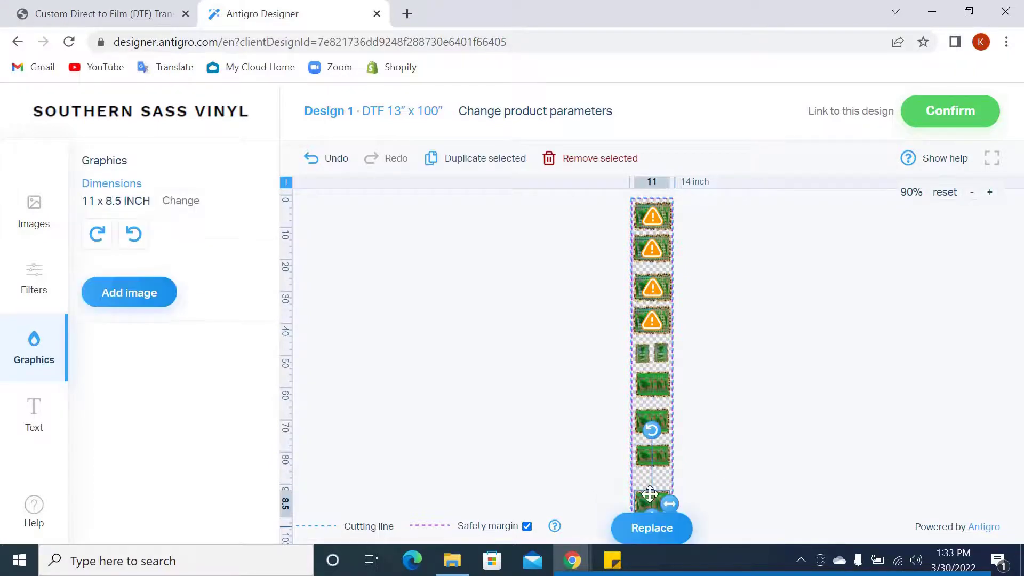
{"action": "left_click_drag", "start_coordinate": [650, 495], "coordinate": [651, 483]}
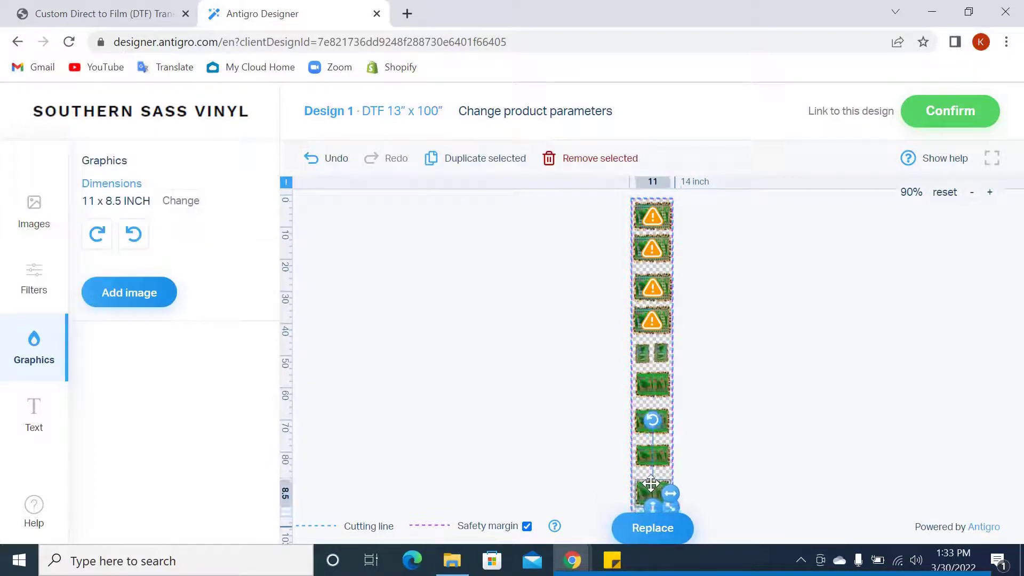
{"action": "left_click", "coordinate": [707, 462]}
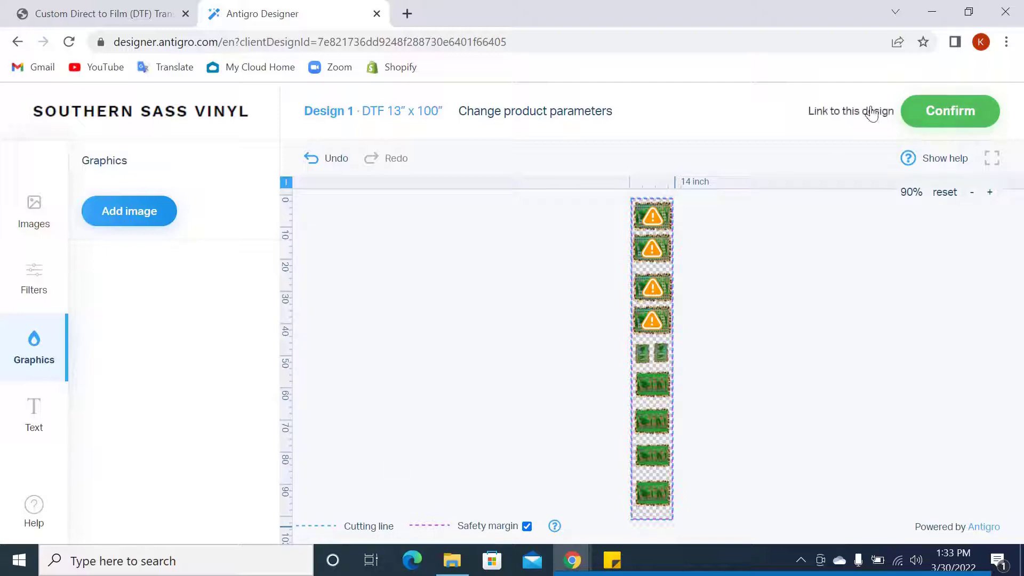
{"action": "left_click", "coordinate": [966, 116]}
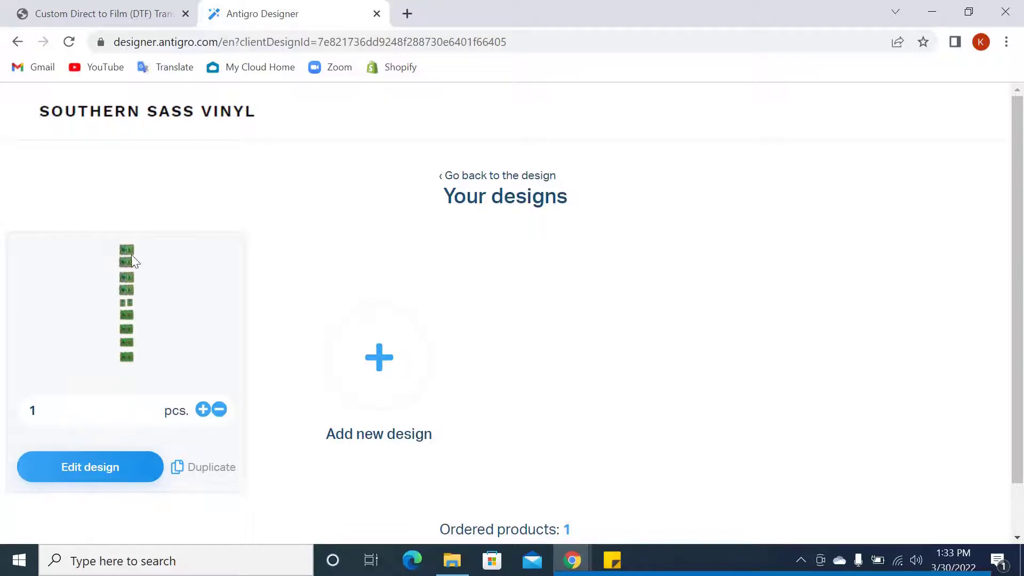
Set the first design's quantity to 3 pieces and add a new blank design, opening it for editing
{"action": "left_click", "coordinate": [203, 410]}
{"action": "left_click", "coordinate": [204, 411]}
{"action": "left_click", "coordinate": [385, 363]}
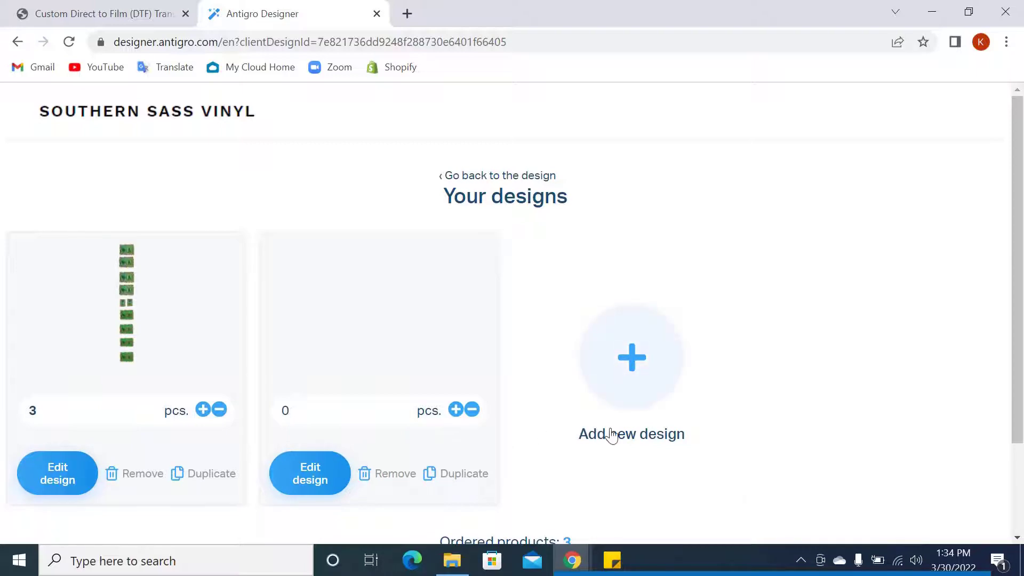
{"action": "left_click", "coordinate": [310, 474]}
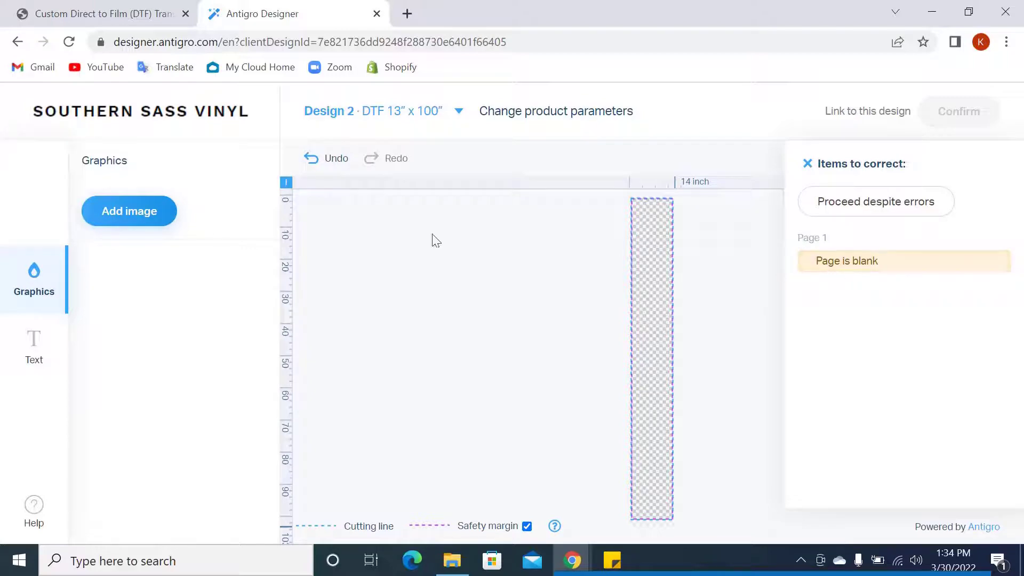
Add LuckyFrame1.png and LuckyFrame3.png to Design 2, placing LuckyFrame1 at the sheet's upper end and LuckyFrame3 just below it
{"action": "left_click", "coordinate": [121, 219]}
{"action": "left_click", "coordinate": [351, 444]}
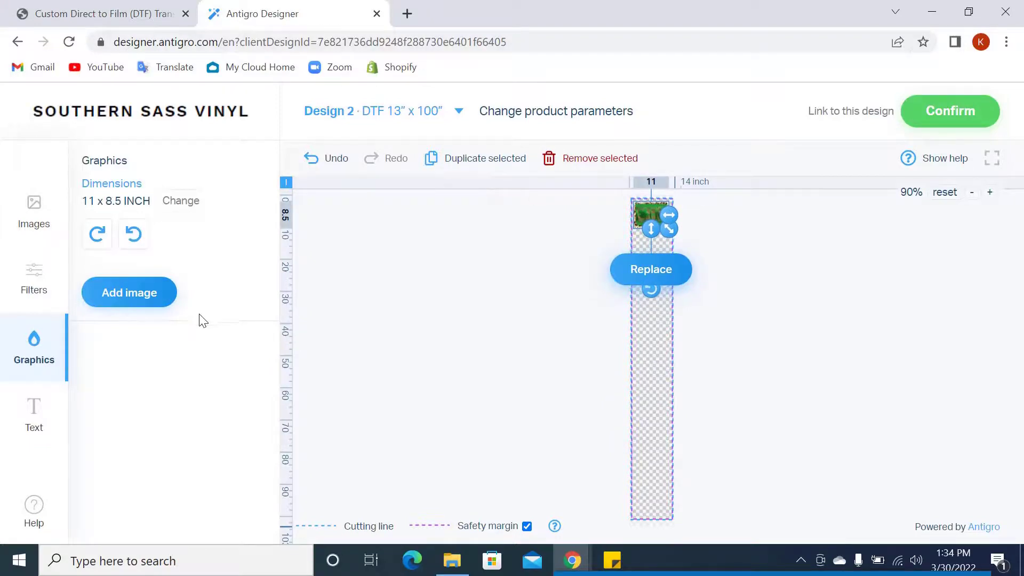
{"action": "left_click", "coordinate": [168, 292]}
{"action": "left_click", "coordinate": [373, 468]}
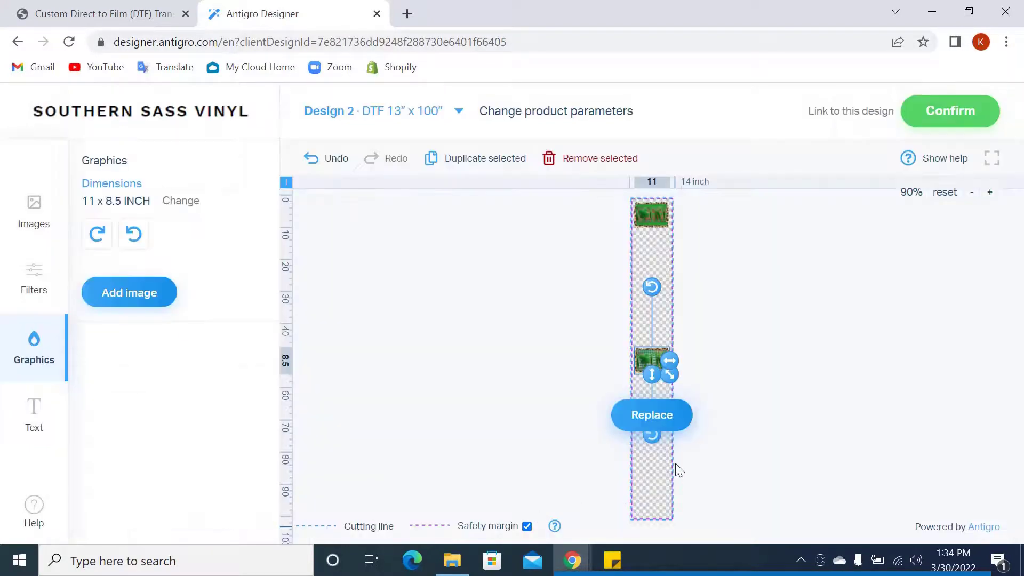
{"action": "left_click_drag", "start_coordinate": [651, 353], "coordinate": [650, 247]}
{"action": "left_click", "coordinate": [776, 286]}
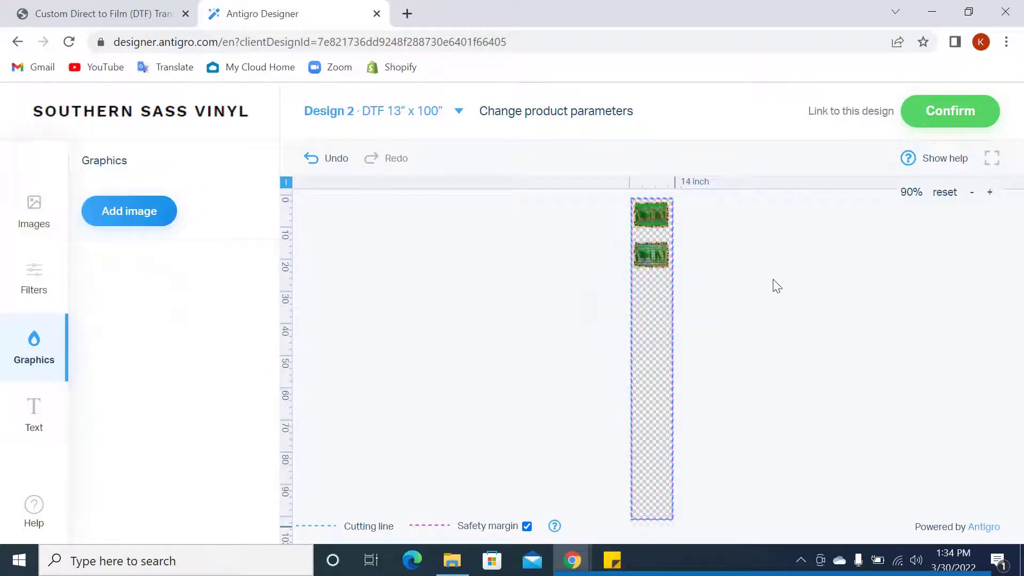
Copy the link to this design and paste it into the sticky note, closing the note and the link dialog
{"action": "left_click", "coordinate": [830, 111]}
{"action": "left_click", "coordinate": [776, 347]}
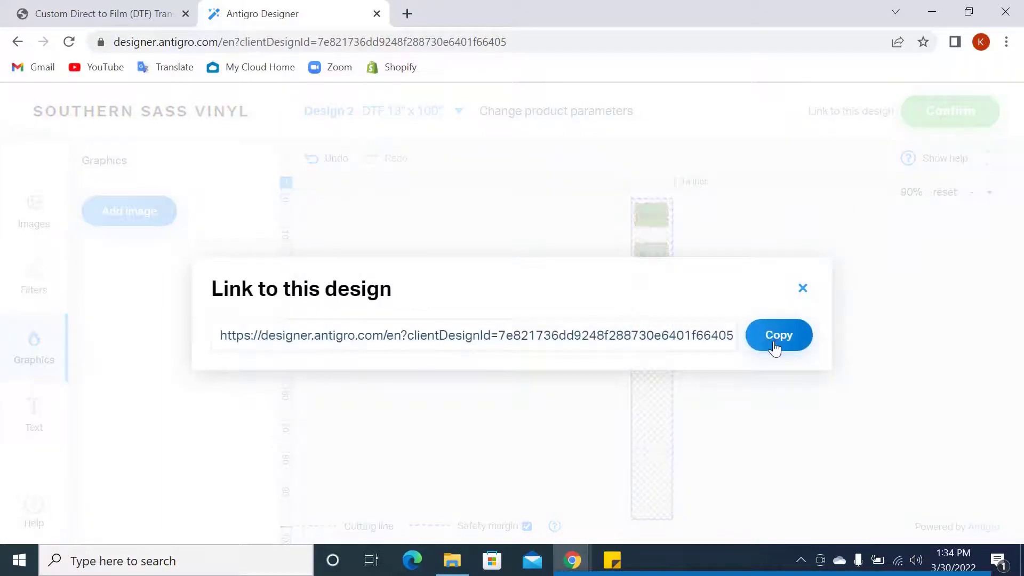
{"action": "left_click", "coordinate": [612, 560]}
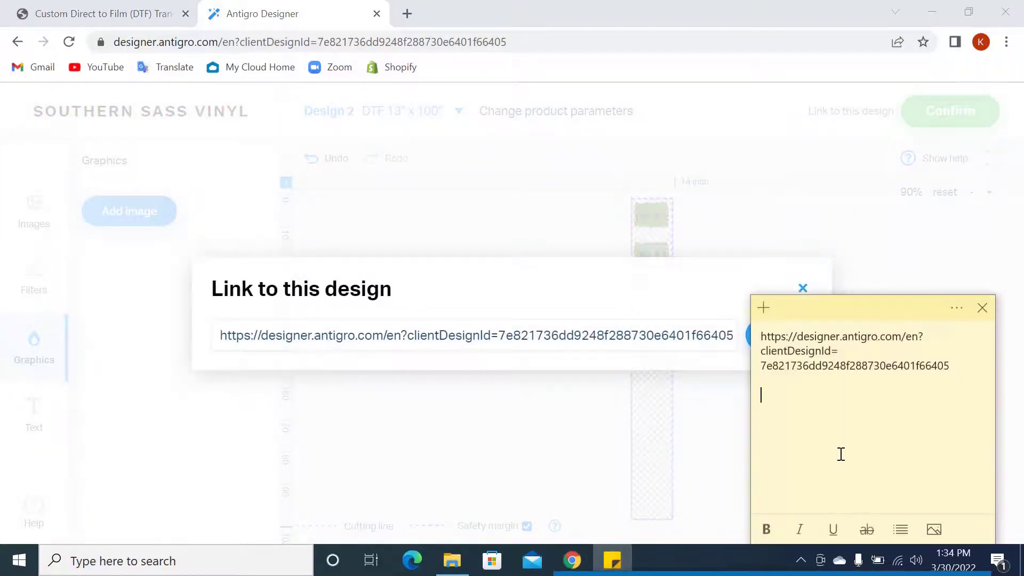
{"action": "key", "text": "ctrl+v"}
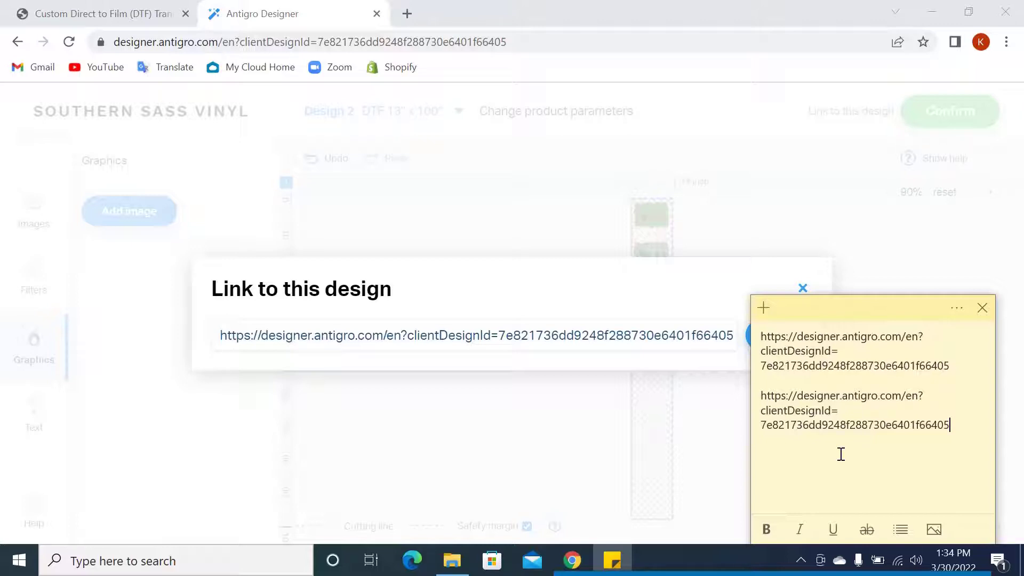
{"action": "left_click", "coordinate": [982, 308]}
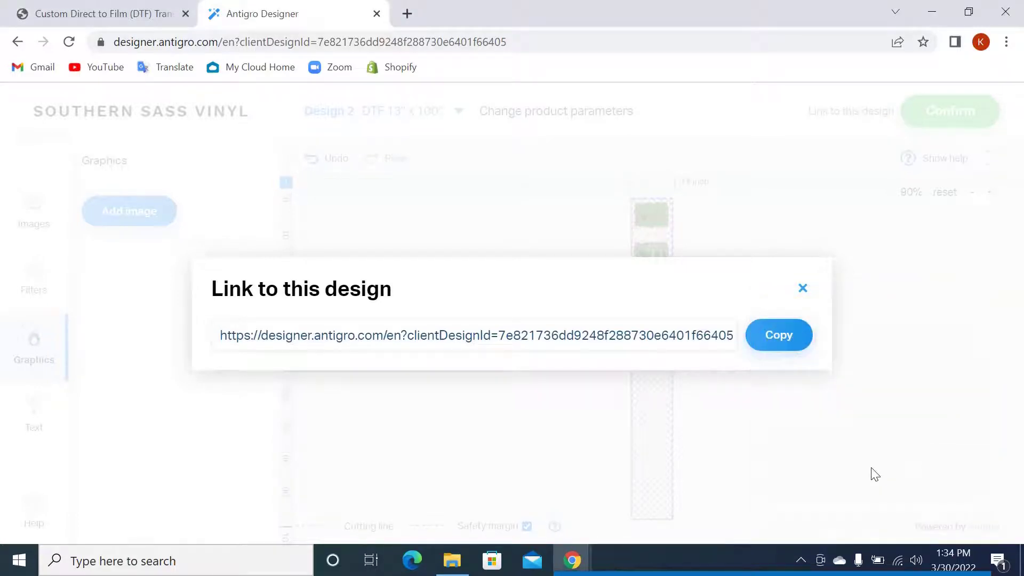
{"action": "left_click", "coordinate": [804, 289]}
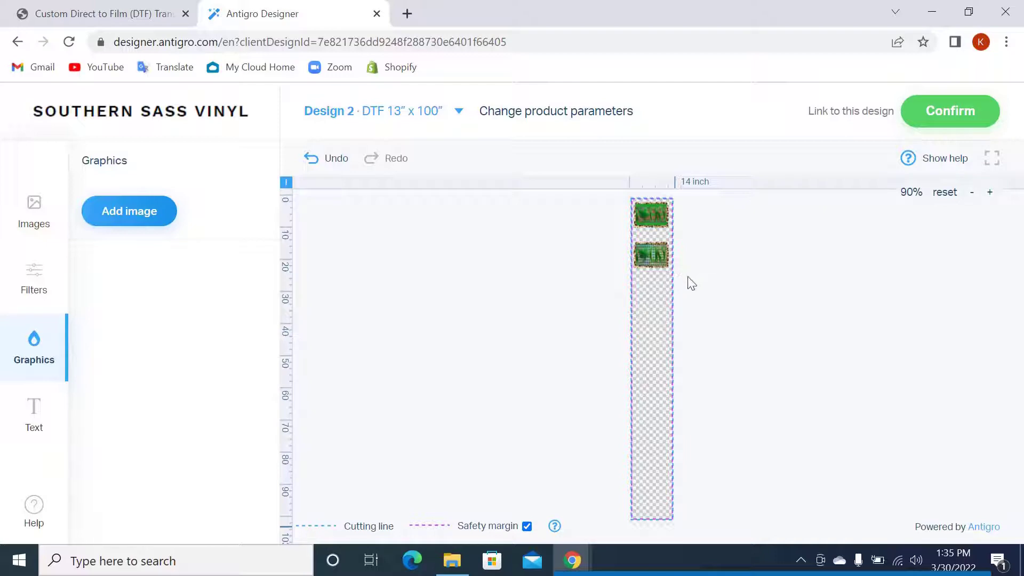
Zoom in on the lower Lucky image in Design 2 to examine its position against the cutting line, safety margin and rulers
{"action": "left_click", "coordinate": [989, 194]}
{"action": "left_click", "coordinate": [989, 194]}
{"action": "left_click", "coordinate": [991, 195]}
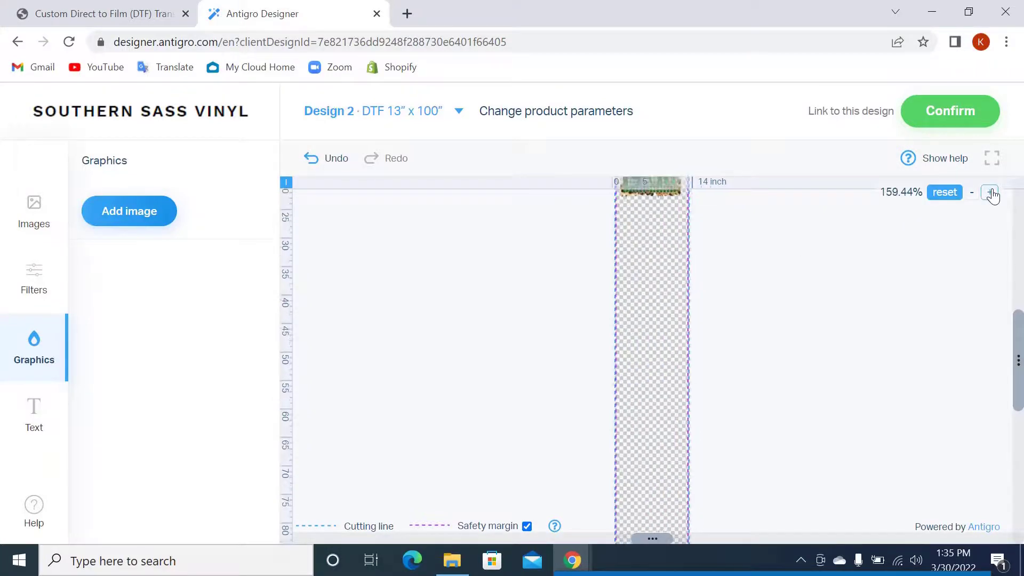
{"action": "left_click", "coordinate": [992, 196]}
{"action": "left_click", "coordinate": [992, 194]}
{"action": "left_click", "coordinate": [992, 195]}
{"action": "left_click", "coordinate": [992, 195]}
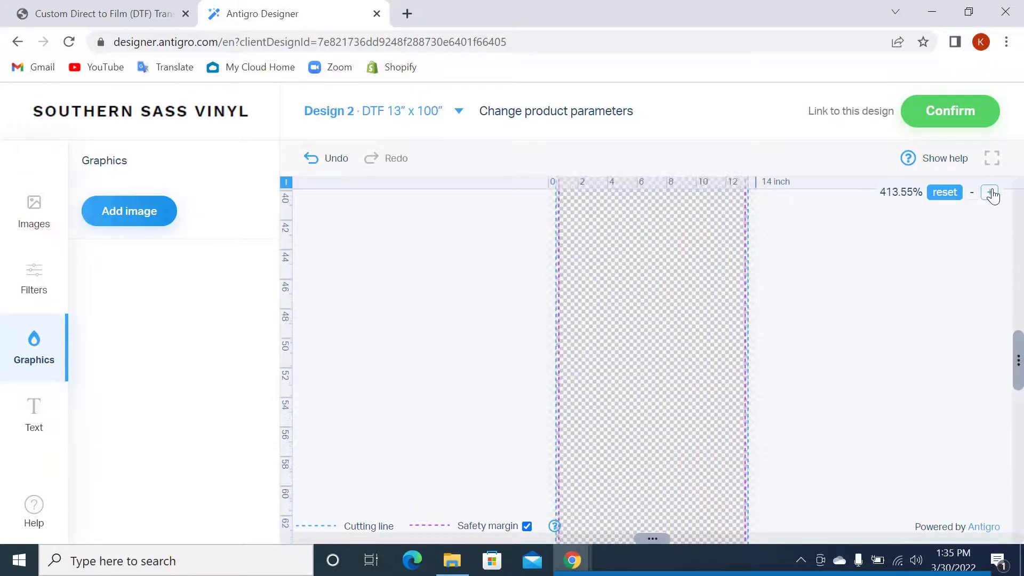
{"action": "left_click_drag", "start_coordinate": [1017, 356], "coordinate": [1017, 284]}
{"action": "scroll", "coordinate": [660, 539], "scroll_direction": "up", "scroll_amount": 1}
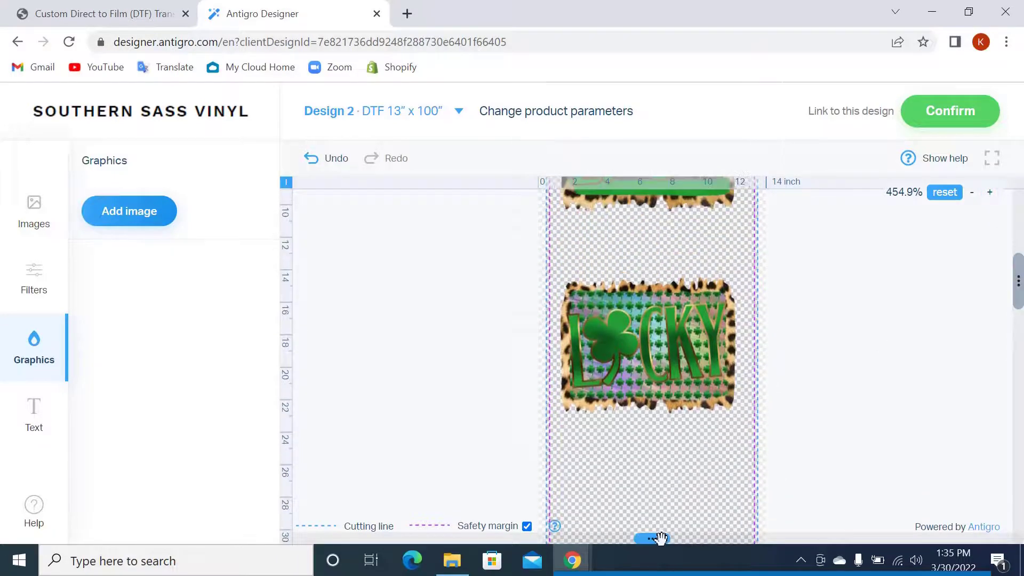
{"action": "left_click_drag", "start_coordinate": [660, 539], "coordinate": [843, 535]}
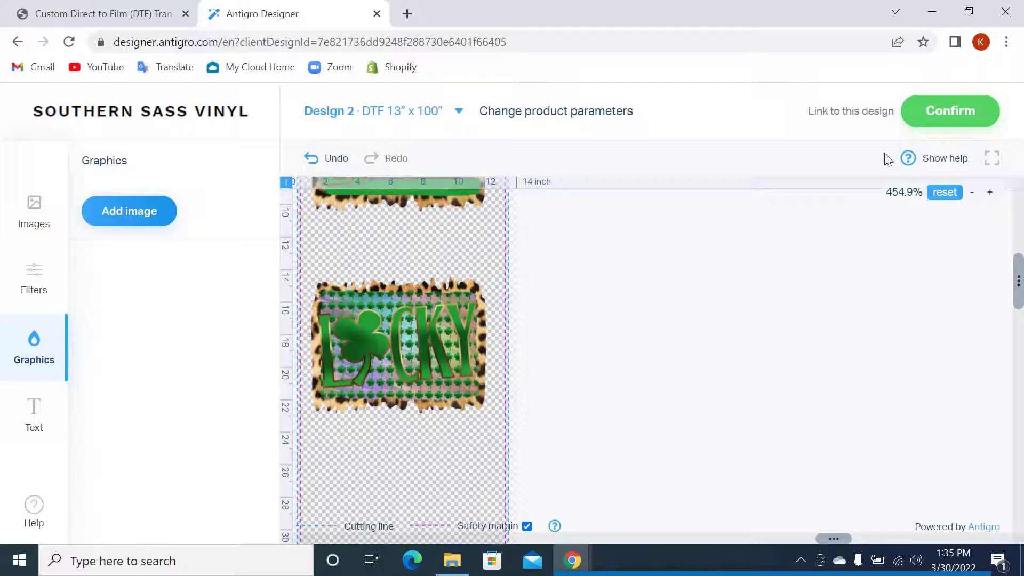
Confirm Design 2 with a quantity of 1 piece and proceed to the order summary
{"action": "left_click", "coordinate": [945, 118]}
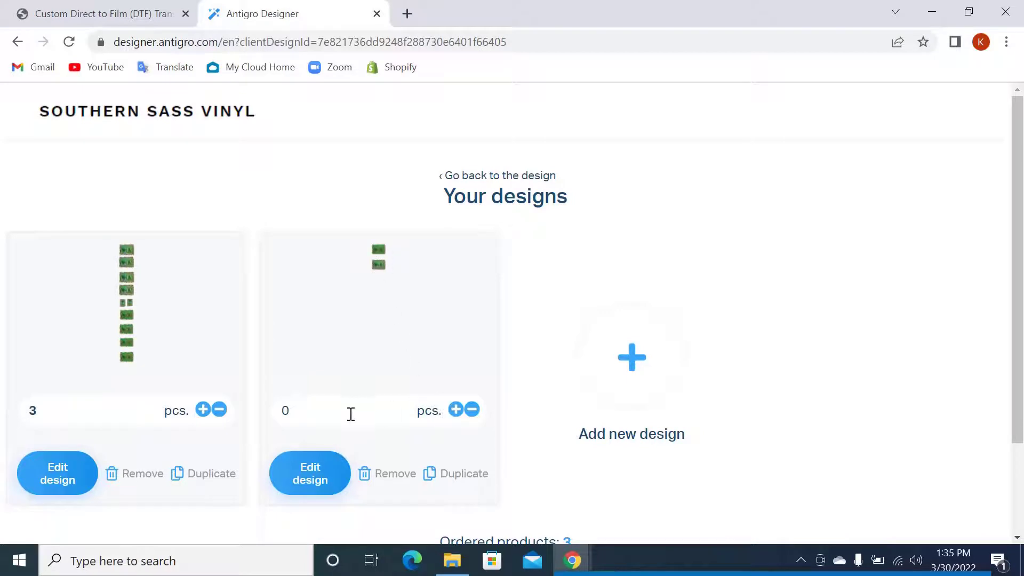
{"action": "left_click", "coordinate": [455, 409]}
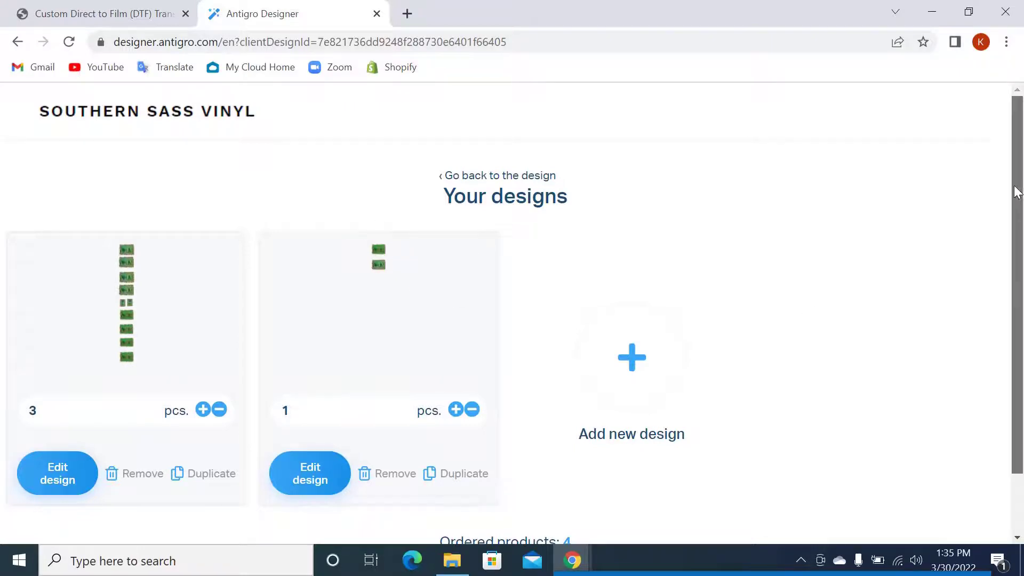
{"action": "left_click_drag", "start_coordinate": [1018, 190], "coordinate": [1019, 318]}
{"action": "left_click", "coordinate": [525, 521]}
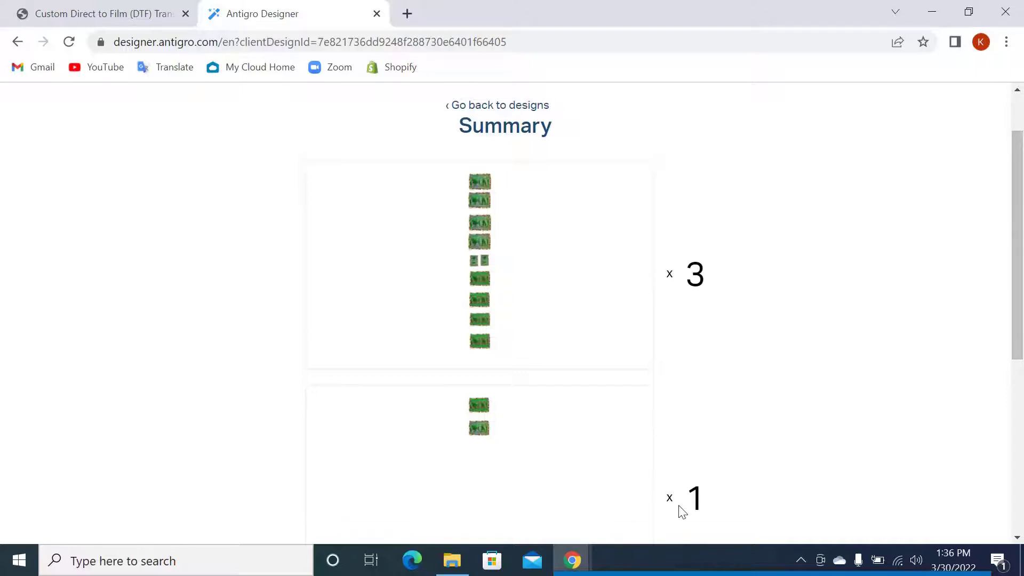
Return from the summary to the designs list and add a third design, opening it for editing
{"action": "left_click", "coordinate": [484, 104]}
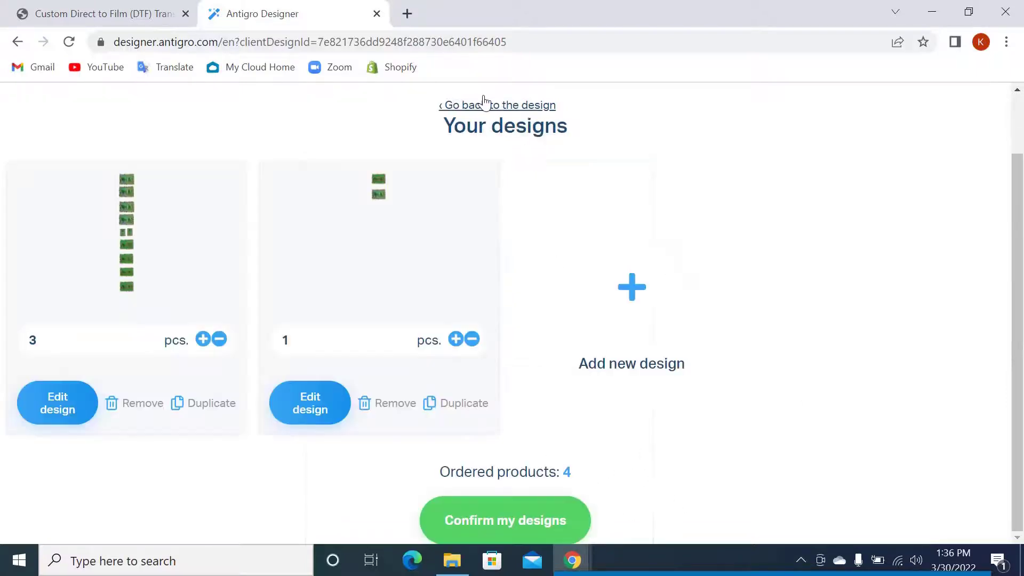
{"action": "left_click", "coordinate": [632, 300]}
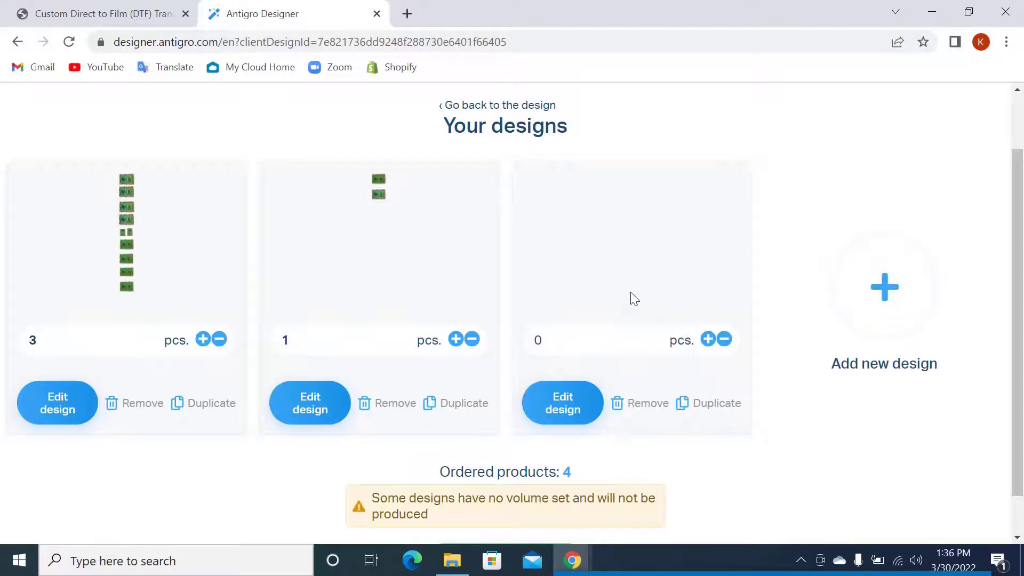
{"action": "left_click", "coordinate": [583, 402]}
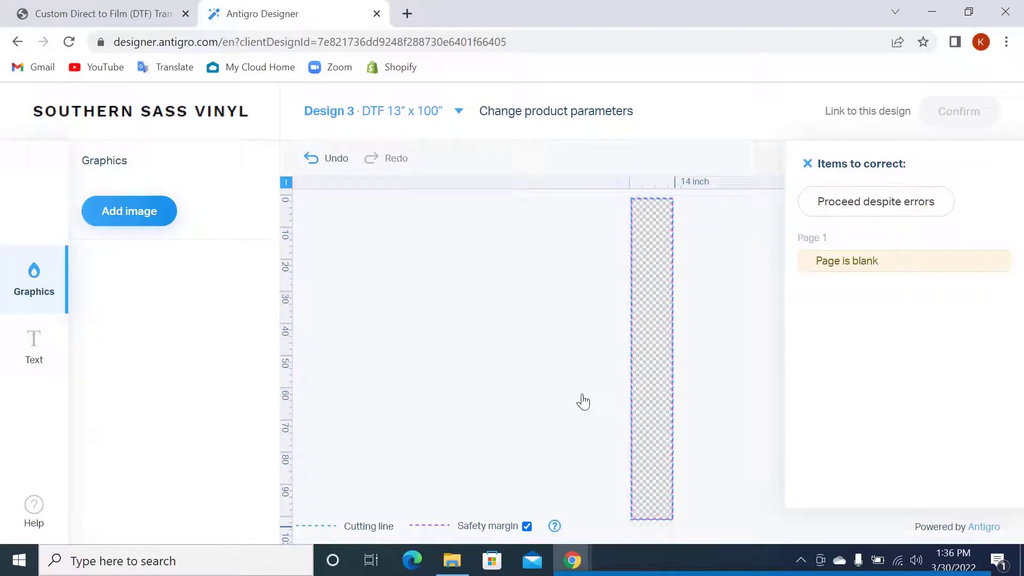
Add LuckyFrame1.png at 11 x 8.5 inches to Design 3 and place it near the sheet's upper end
{"action": "left_click", "coordinate": [107, 210]}
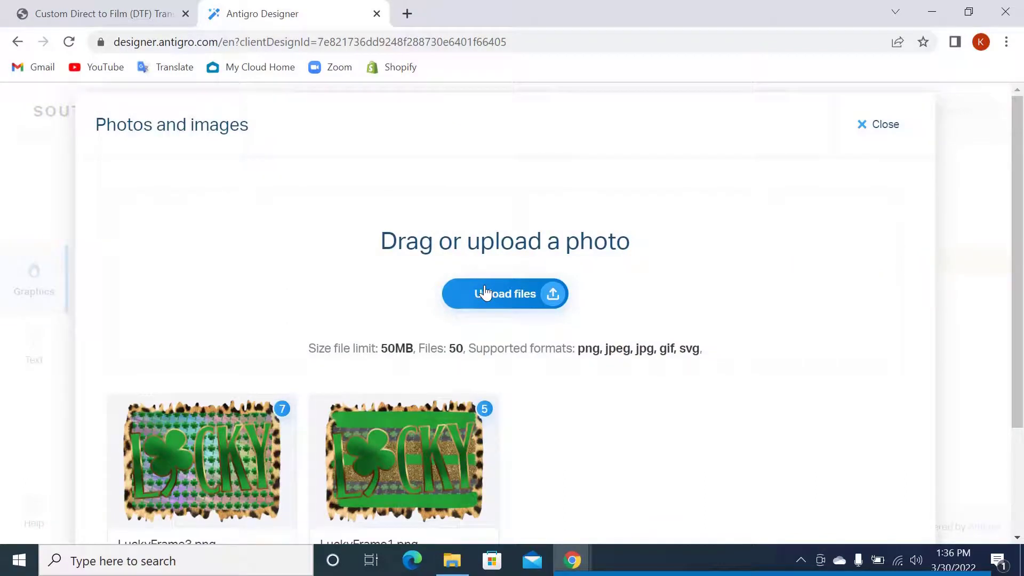
{"action": "left_click", "coordinate": [444, 486]}
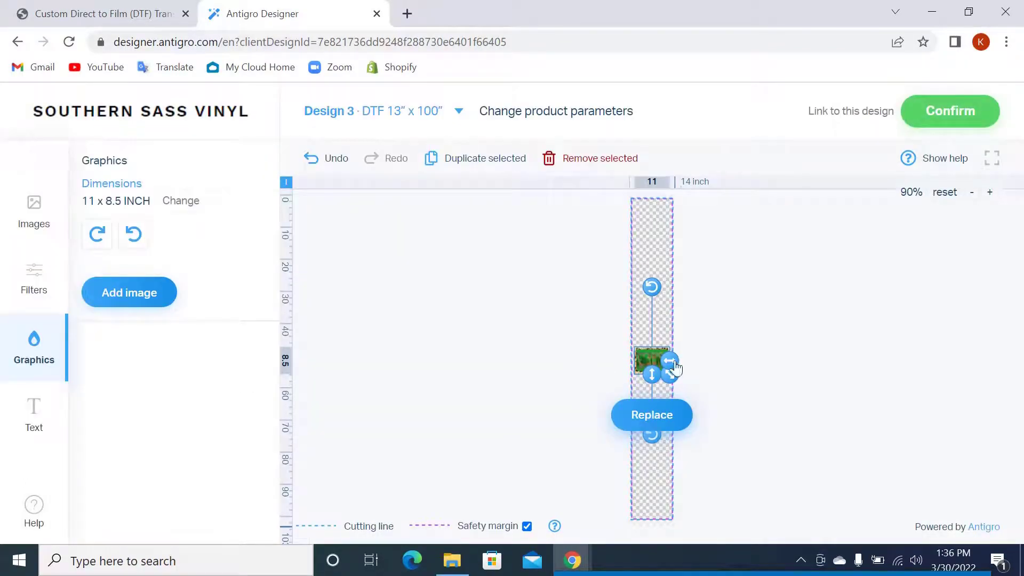
{"action": "left_click_drag", "start_coordinate": [652, 358], "coordinate": [656, 215]}
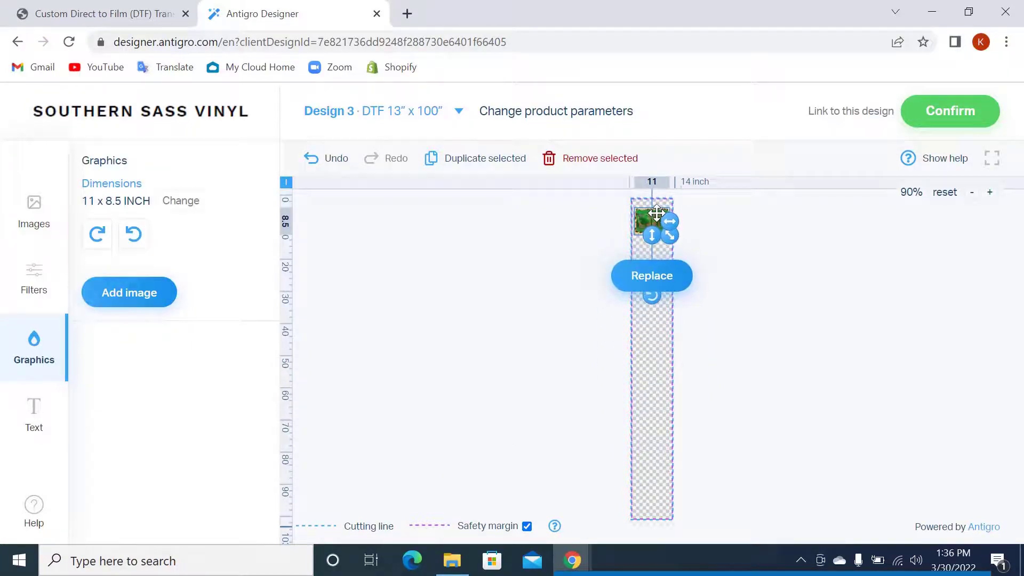
Duplicate the Lucky image twice, placing one copy just below it and the other farther down the sheet, and deselect
{"action": "left_click", "coordinate": [499, 159]}
{"action": "left_click_drag", "start_coordinate": [653, 214], "coordinate": [647, 262]}
{"action": "left_click", "coordinate": [488, 159]}
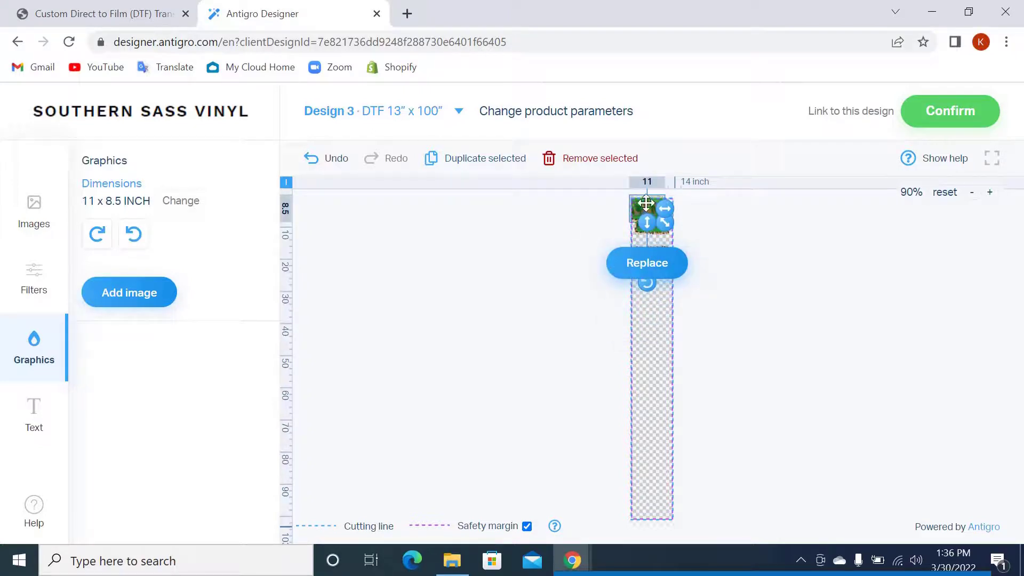
{"action": "left_click_drag", "start_coordinate": [649, 211], "coordinate": [651, 323]}
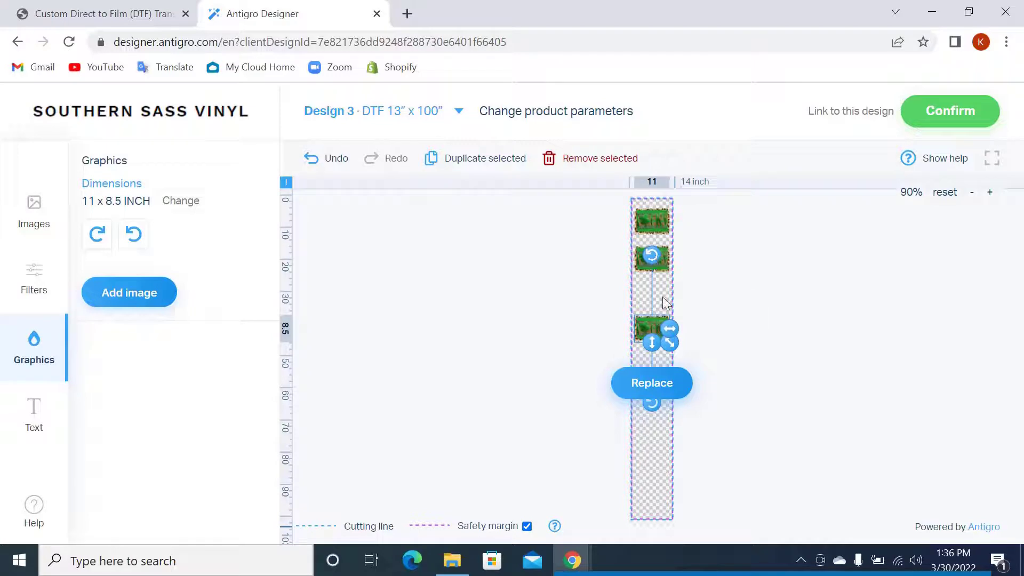
{"action": "left_click", "coordinate": [746, 466]}
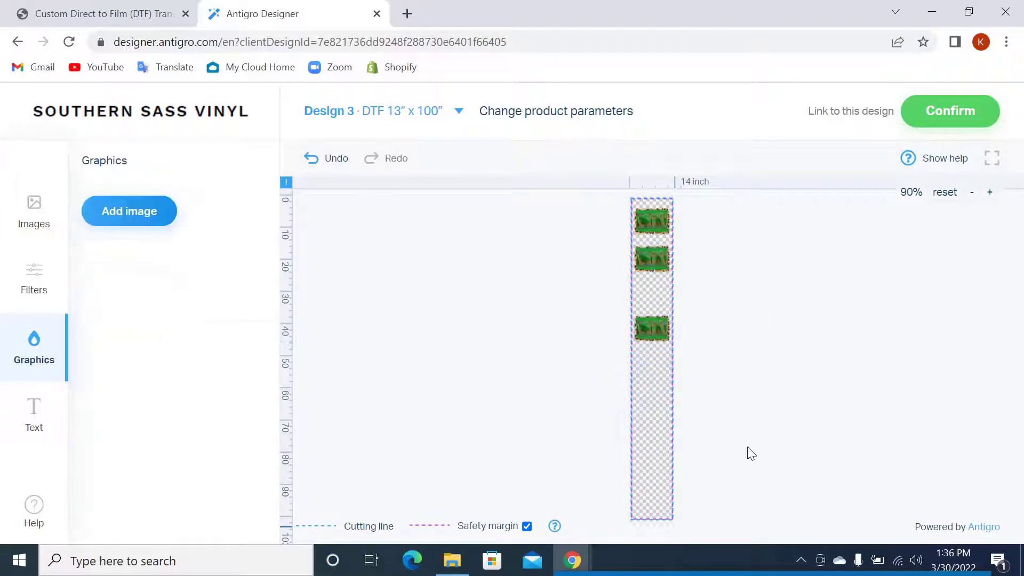
Zoom in on the lowest Lucky image in Design 3 to examine its position against the rulers and sheet edge
{"action": "left_click", "coordinate": [990, 192]}
{"action": "left_click", "coordinate": [989, 192]}
{"action": "left_click", "coordinate": [989, 192]}
{"action": "left_click", "coordinate": [990, 192]}
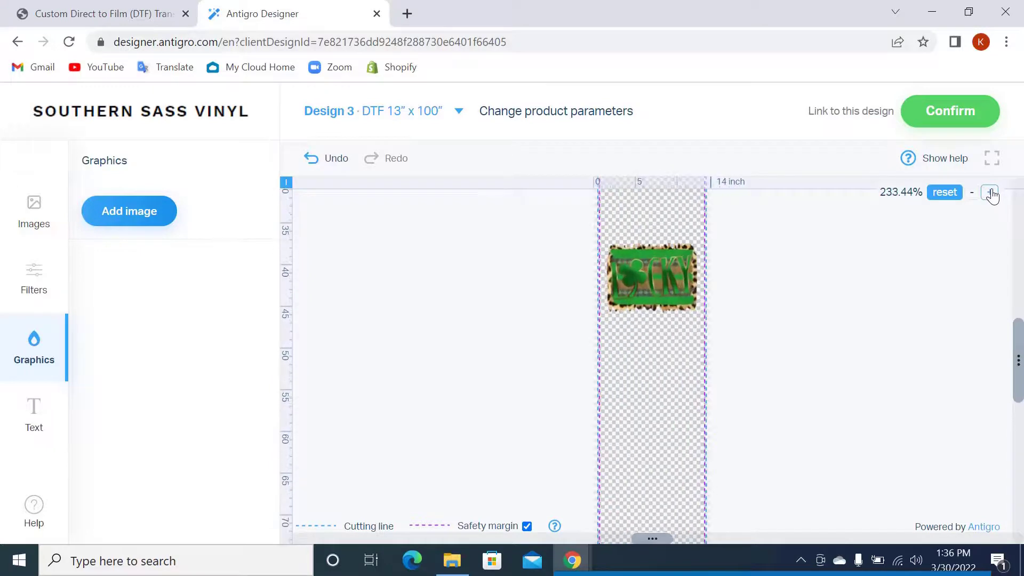
{"action": "left_click", "coordinate": [990, 192]}
{"action": "left_click", "coordinate": [990, 192]}
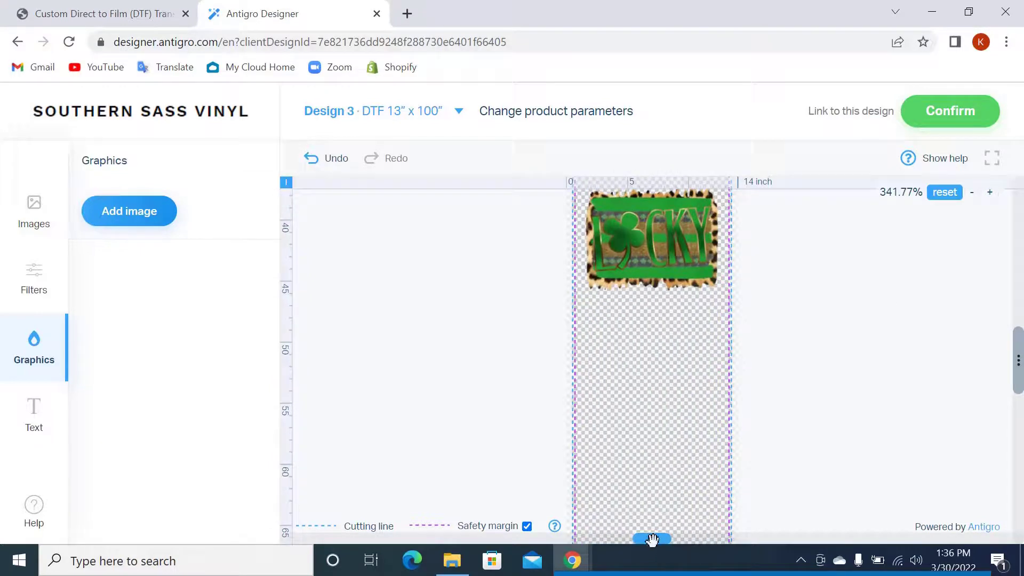
{"action": "left_click_drag", "start_coordinate": [653, 540], "coordinate": [865, 539]}
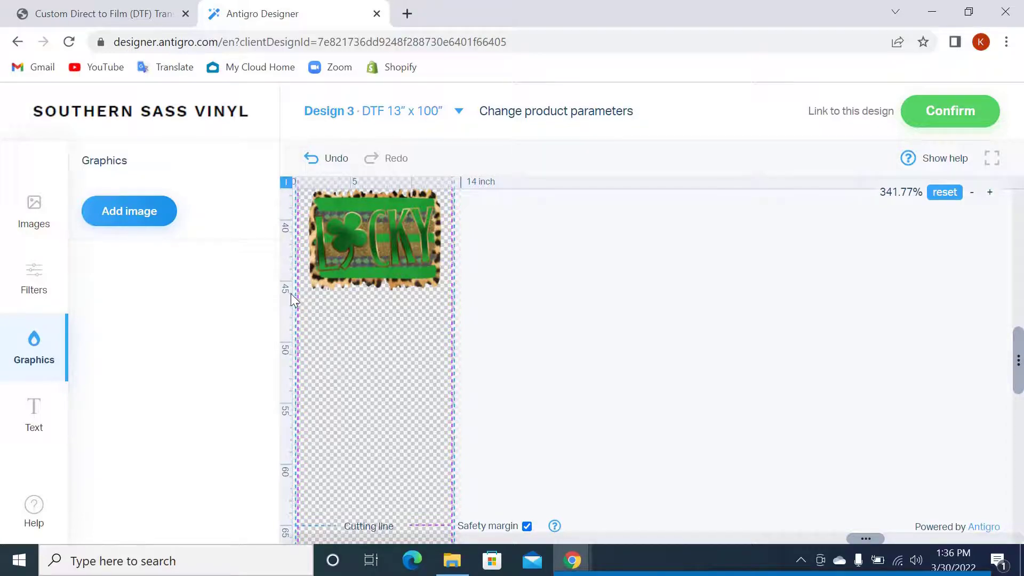
Confirm Design 3 with a quantity of 1 piece, and reopen it for a brief check before confirming it again
{"action": "left_click", "coordinate": [950, 110]}
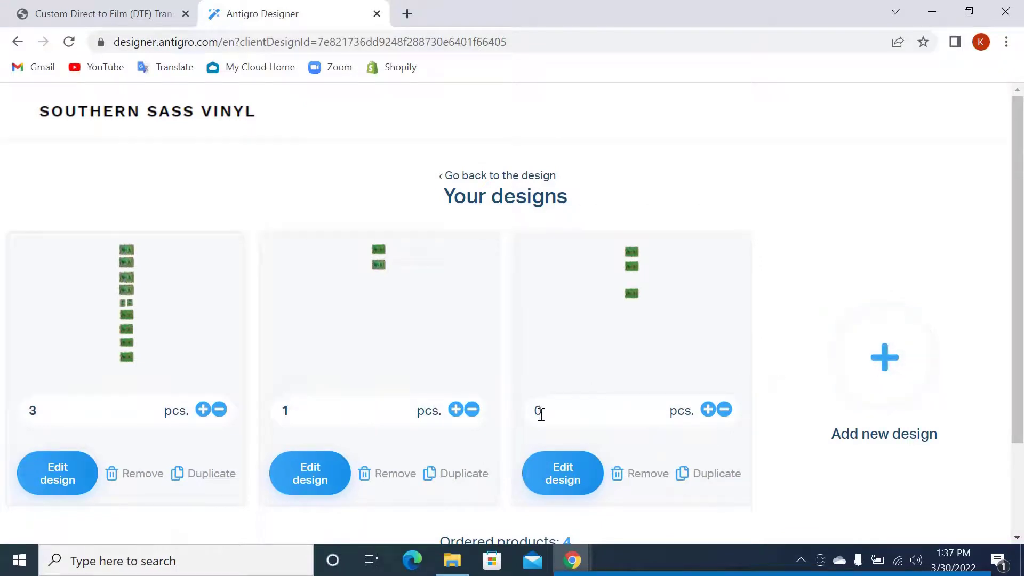
{"action": "left_click", "coordinate": [708, 410]}
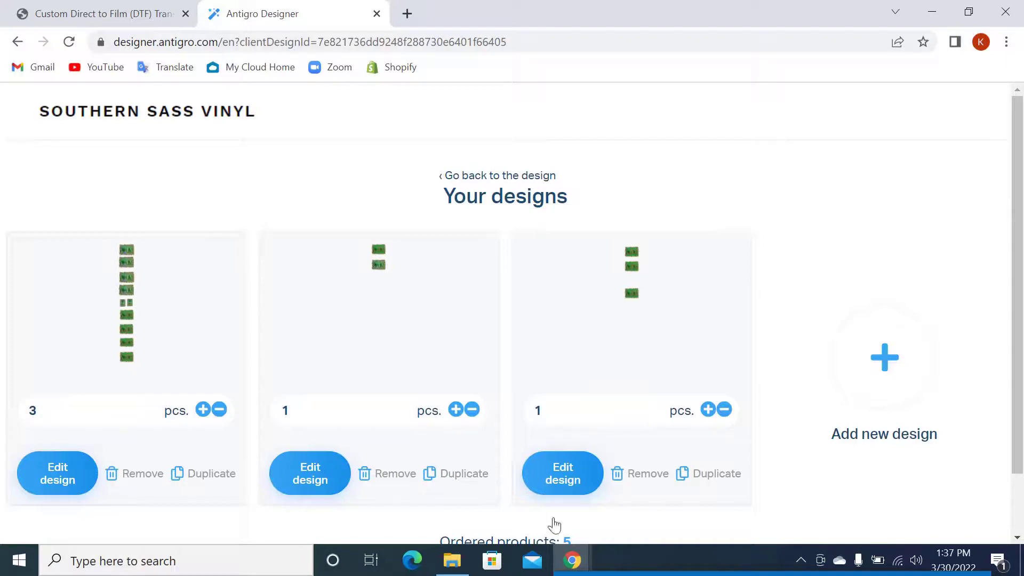
{"action": "left_click", "coordinate": [564, 478]}
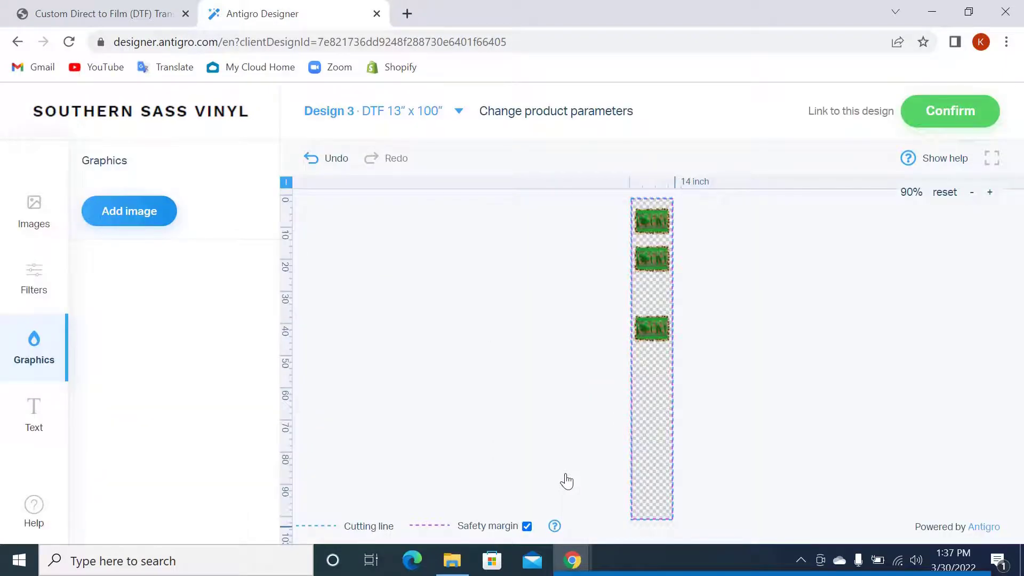
{"action": "left_click", "coordinate": [980, 107]}
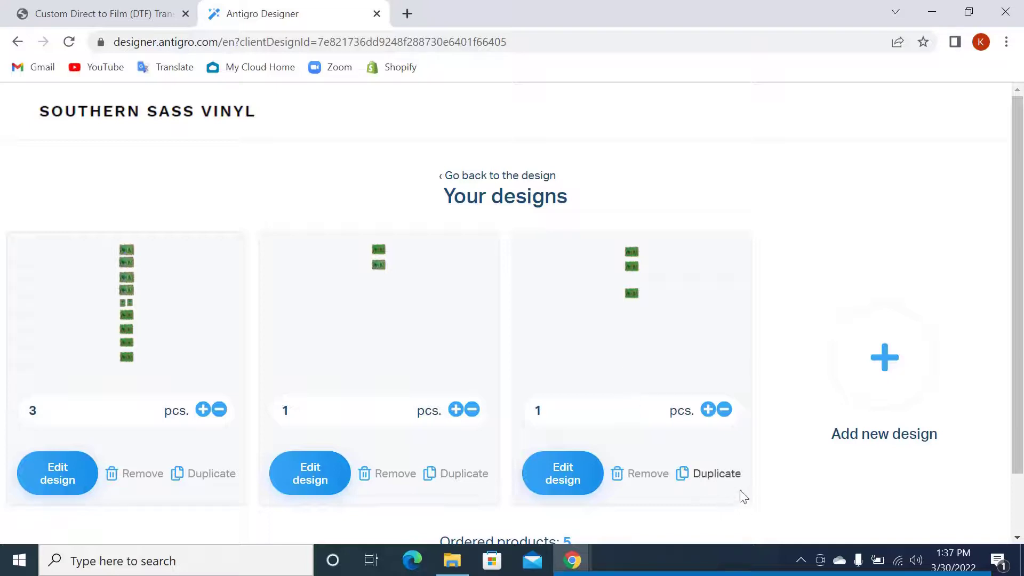
Duplicate the first design in the designs list and remove the copy again
{"action": "left_click", "coordinate": [219, 474]}
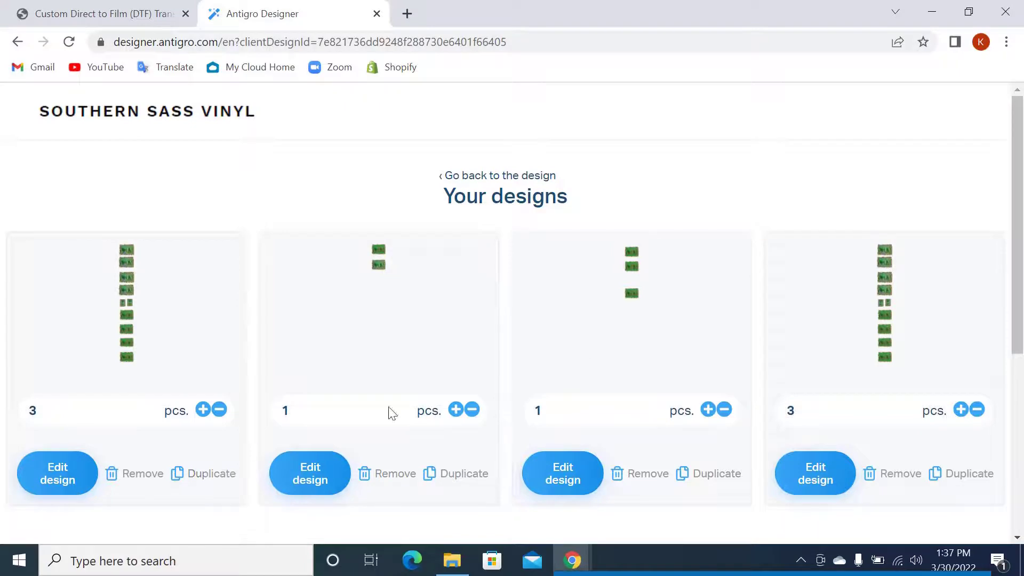
{"action": "left_click", "coordinate": [906, 474]}
{"action": "left_click", "coordinate": [805, 388]}
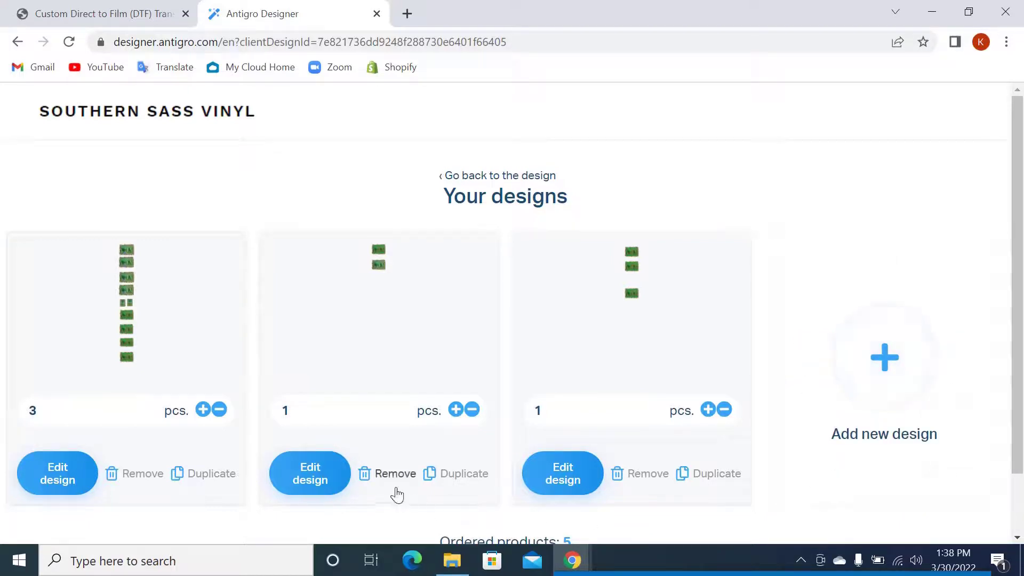
Remove the second design, the one with two Lucky images, from the designs list and confirm the remaining designs
{"action": "left_click", "coordinate": [386, 474]}
{"action": "left_click", "coordinate": [363, 399]}
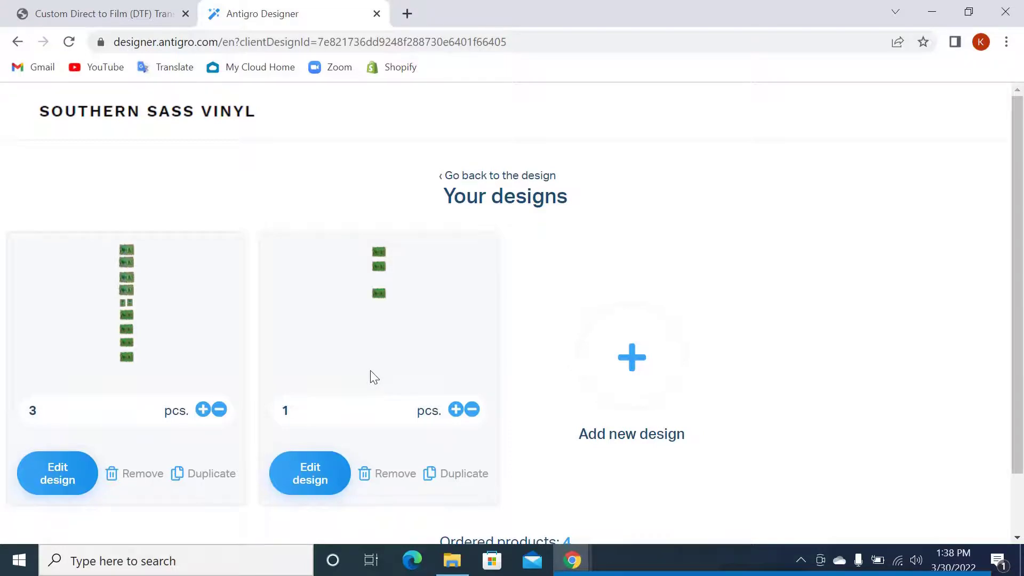
{"action": "left_click_drag", "start_coordinate": [1019, 196], "coordinate": [1019, 255]}
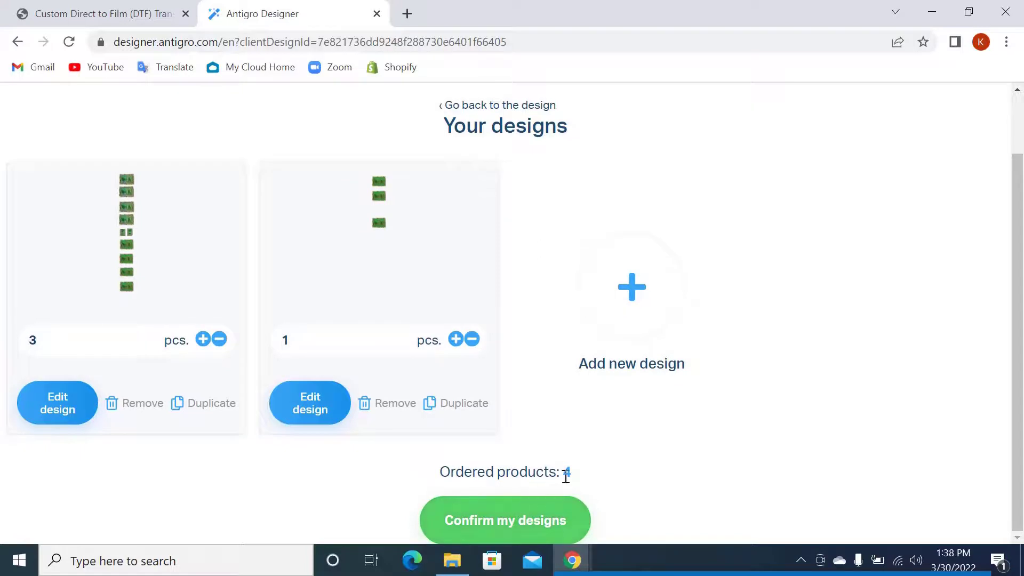
{"action": "left_click", "coordinate": [529, 520]}
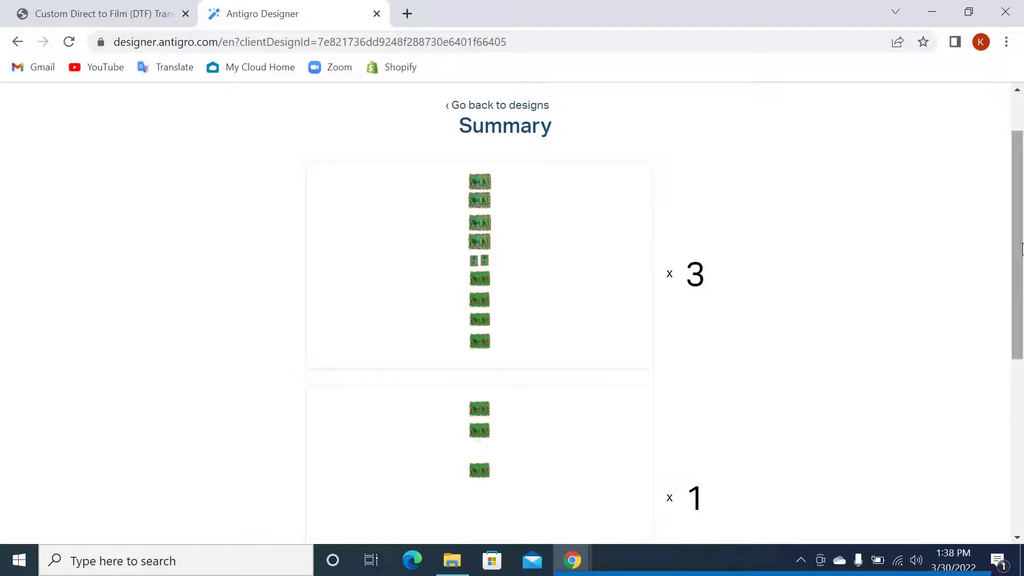
Fill in the customer's full name and e-mail, enter "Test 3" as additional info, and submit the designs from the summary
{"action": "left_click_drag", "start_coordinate": [1021, 247], "coordinate": [1008, 441]}
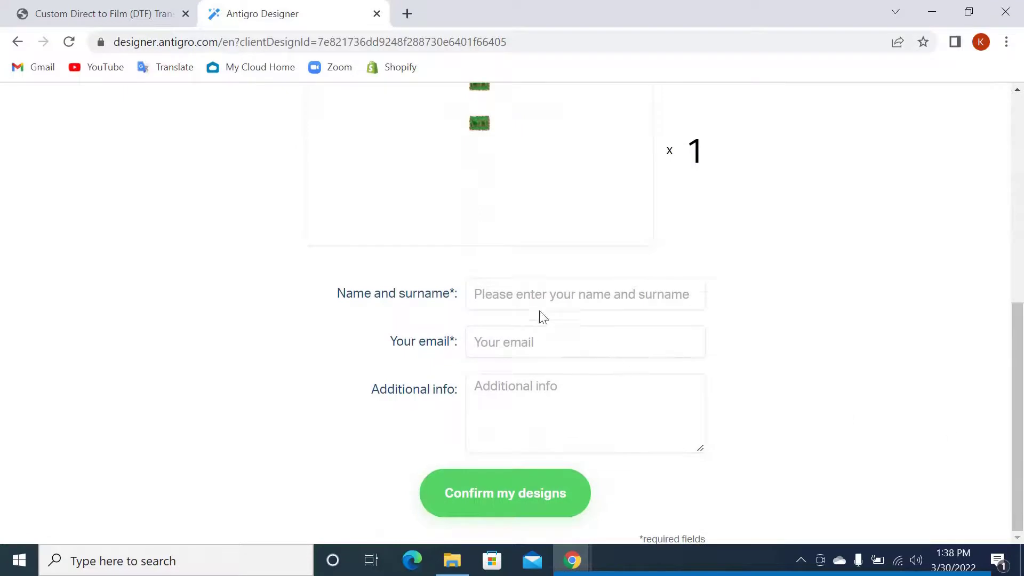
{"action": "left_click", "coordinate": [532, 292]}
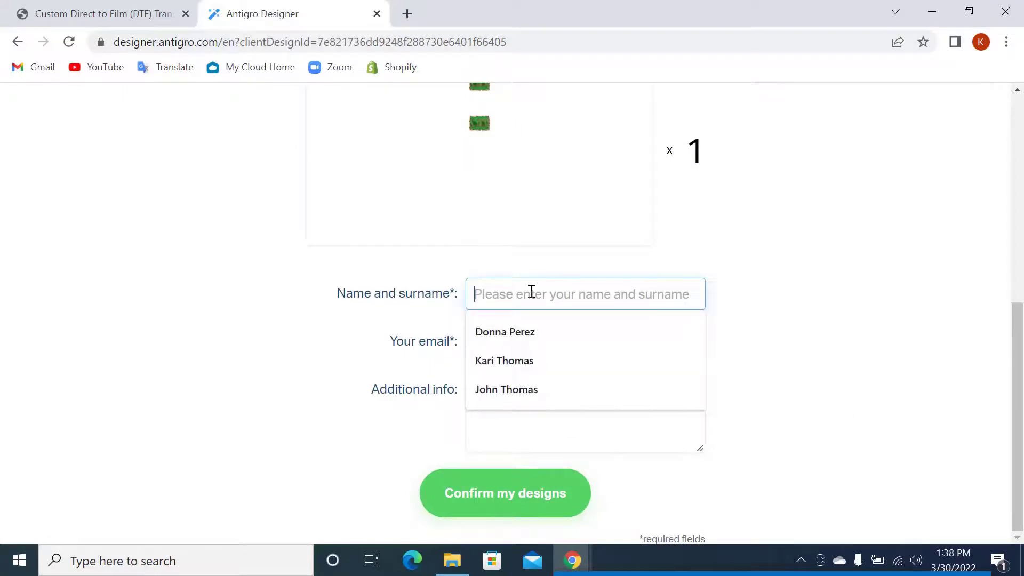
{"action": "left_click", "coordinate": [513, 332]}
{"action": "left_click", "coordinate": [512, 331]}
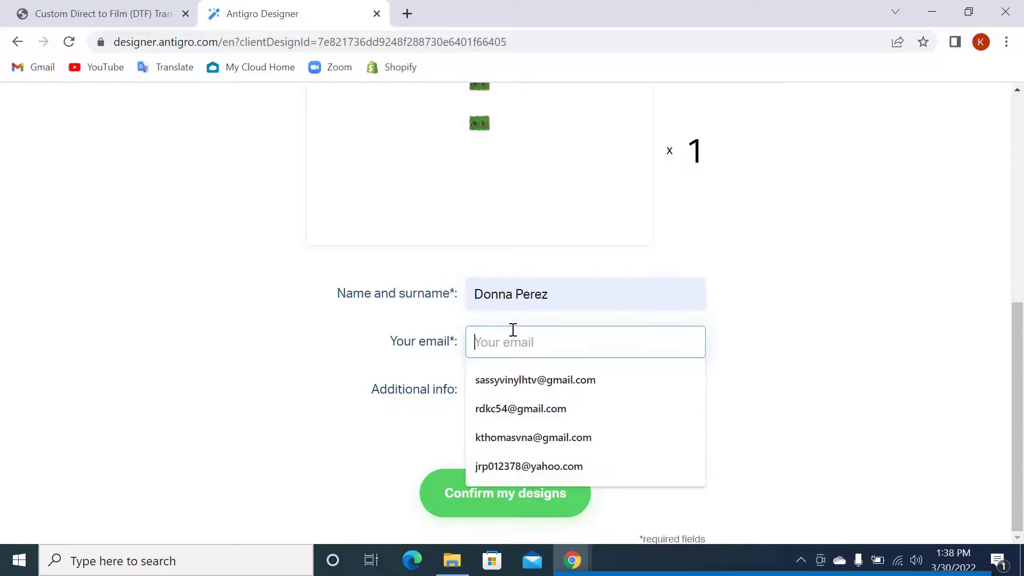
{"action": "left_click", "coordinate": [509, 468]}
{"action": "left_click", "coordinate": [553, 384]}
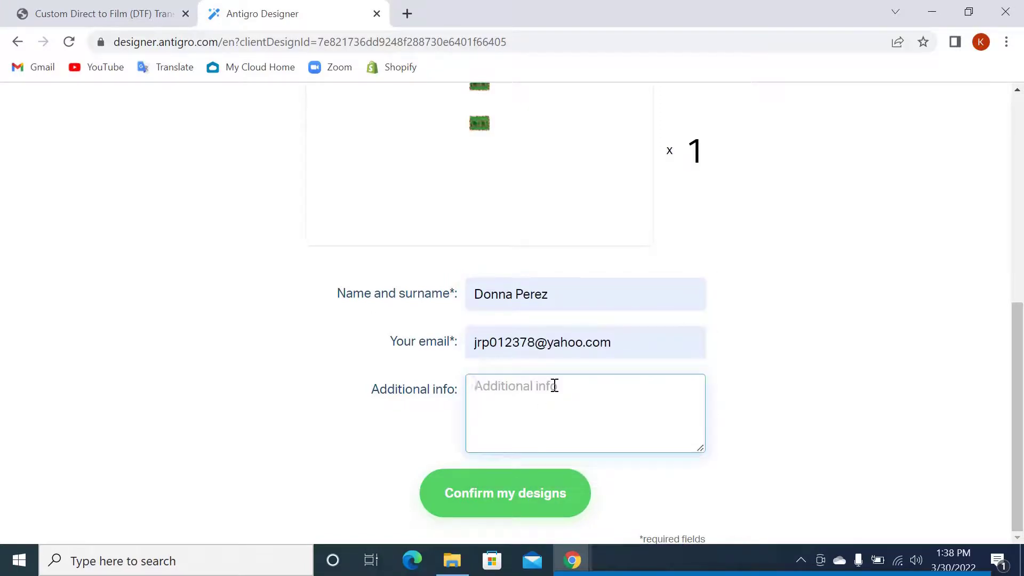
{"action": "type", "text": "Test 3"}
{"action": "left_click", "coordinate": [514, 492]}
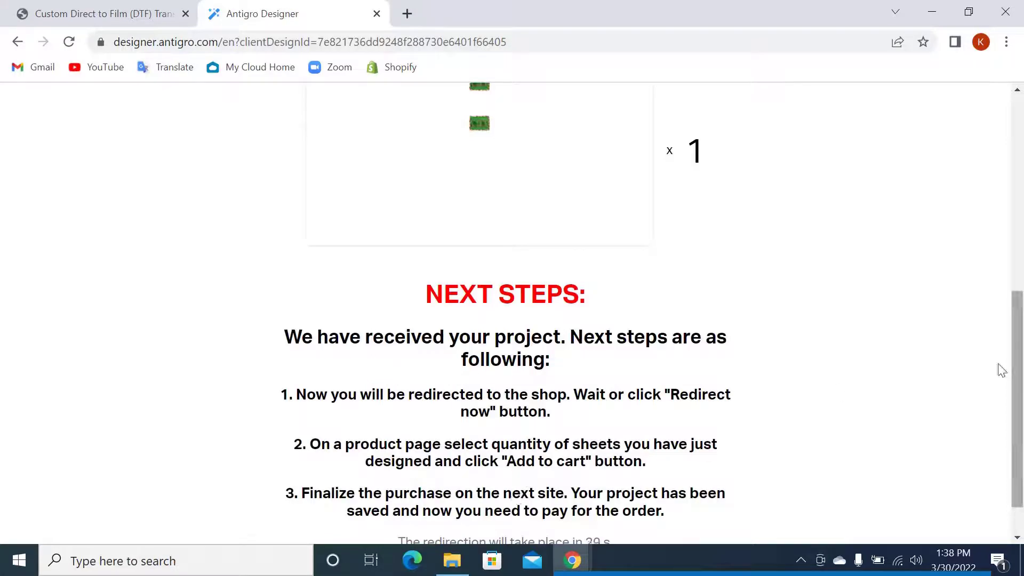
Read the ordering instructions, redirect to the shop's DTF roll product page, and review its length-based pricing tiers
{"action": "left_click_drag", "start_coordinate": [1019, 352], "coordinate": [1017, 390]}
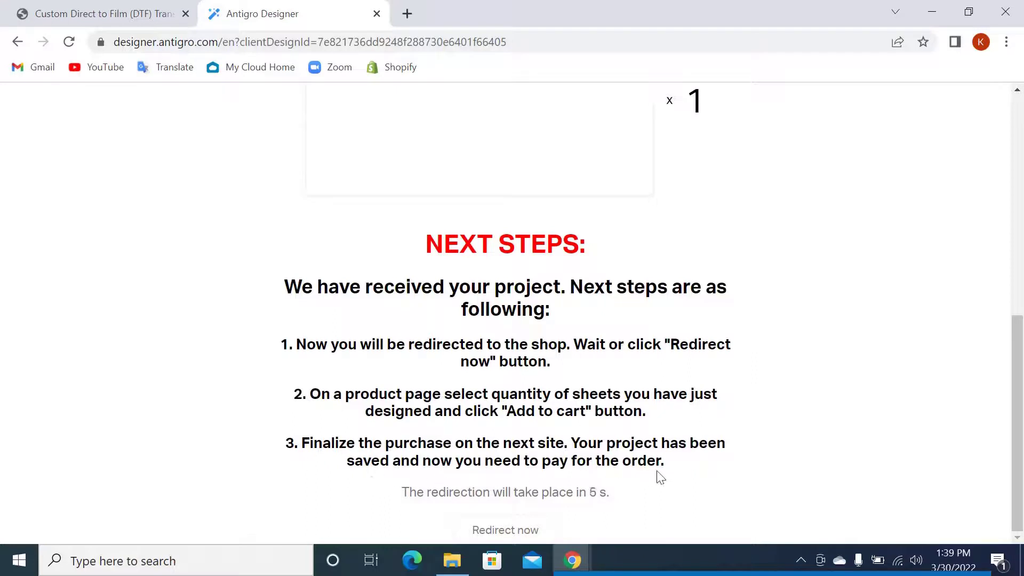
{"action": "left_click", "coordinate": [531, 533]}
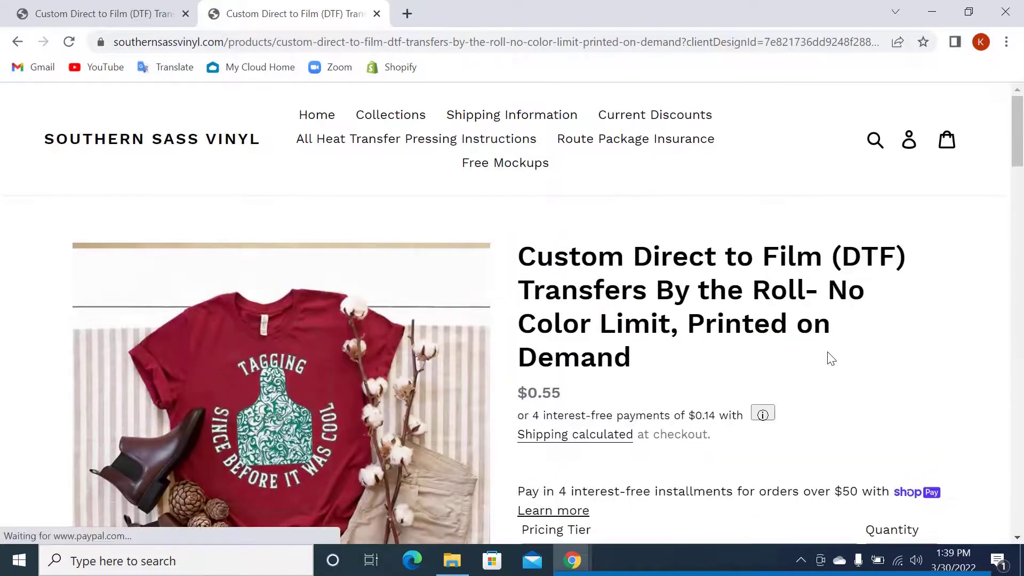
{"action": "left_click_drag", "start_coordinate": [1021, 140], "coordinate": [1020, 175]}
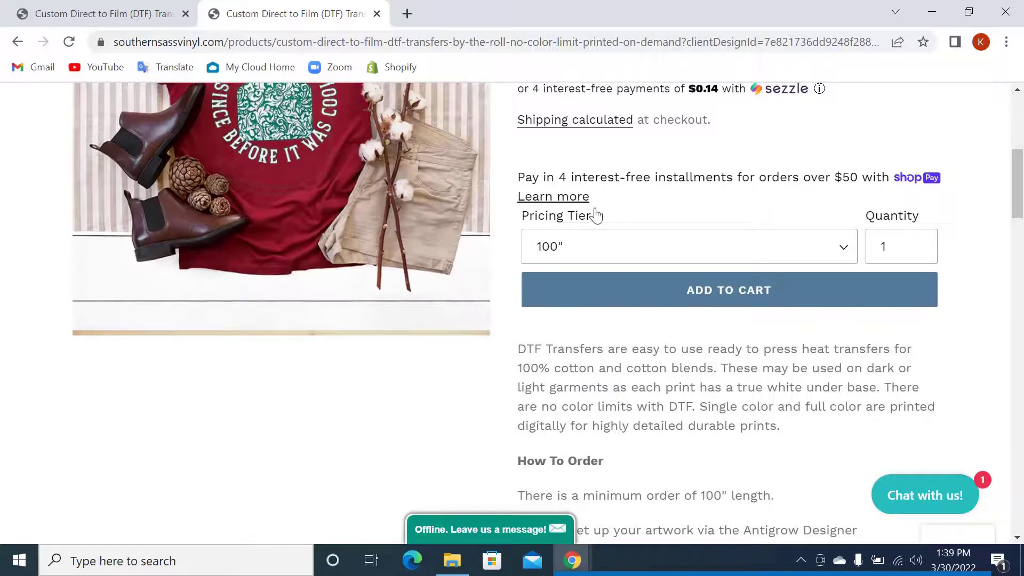
{"action": "left_click_drag", "start_coordinate": [1019, 205], "coordinate": [1020, 298]}
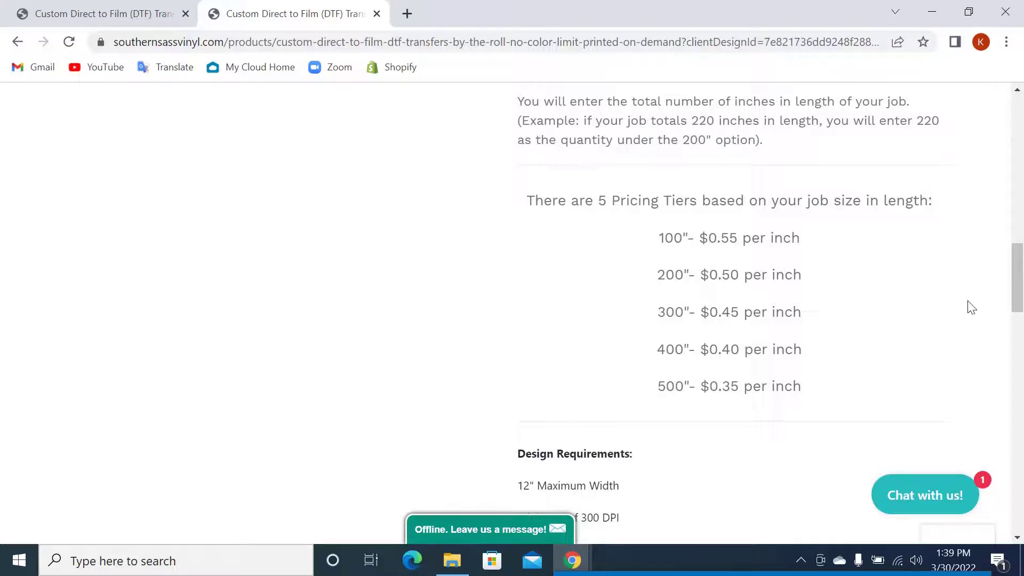
{"action": "left_click_drag", "start_coordinate": [1017, 278], "coordinate": [1001, 199]}
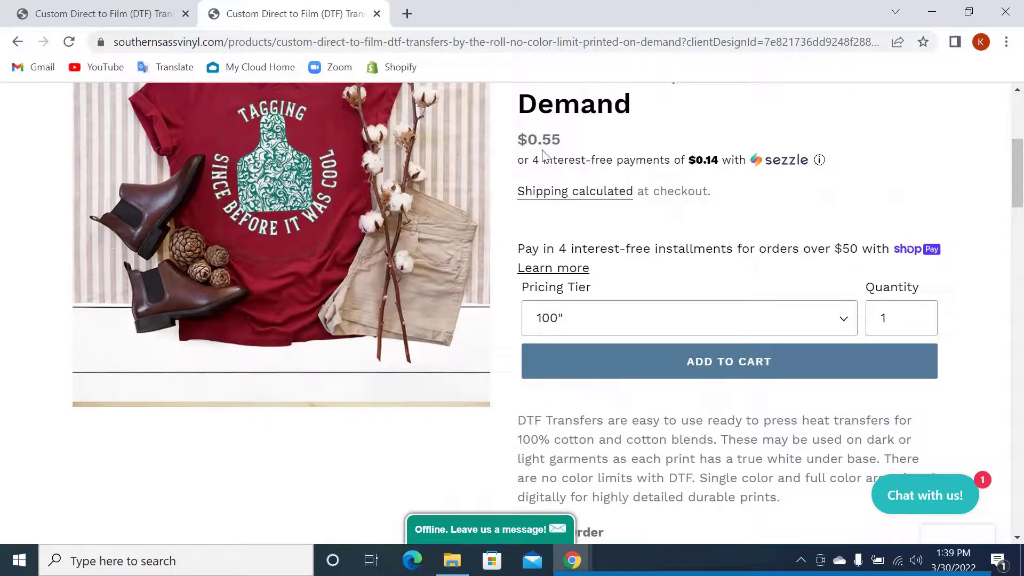
Choose the 300" pricing tier, set the quantity to 346, and add the DTF transfers to the cart
{"action": "left_click", "coordinate": [839, 320]}
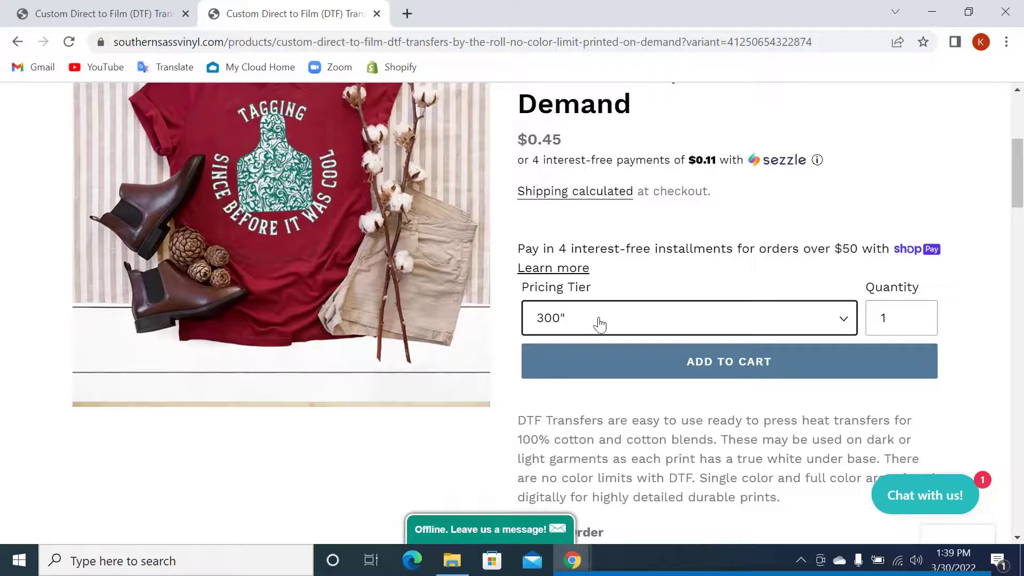
{"action": "left_click", "coordinate": [888, 319]}
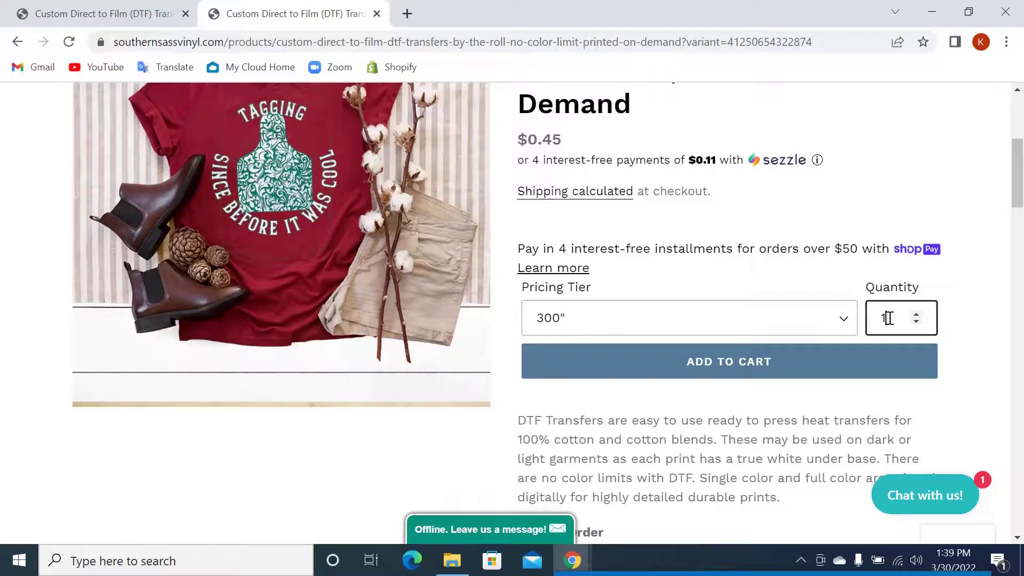
{"action": "double_click", "coordinate": [888, 319]}
{"action": "type", "text": "346"}
{"action": "left_click", "coordinate": [698, 368]}
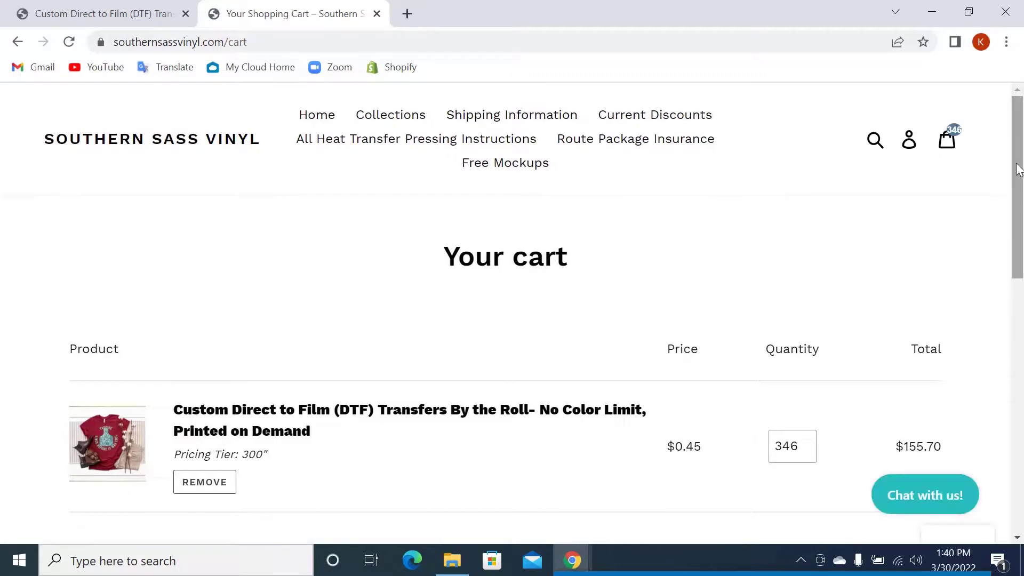
Review the cart's subtotal and checkout options, and remove the DTF transfer item from the cart
{"action": "left_click_drag", "start_coordinate": [1017, 165], "coordinate": [1015, 273]}
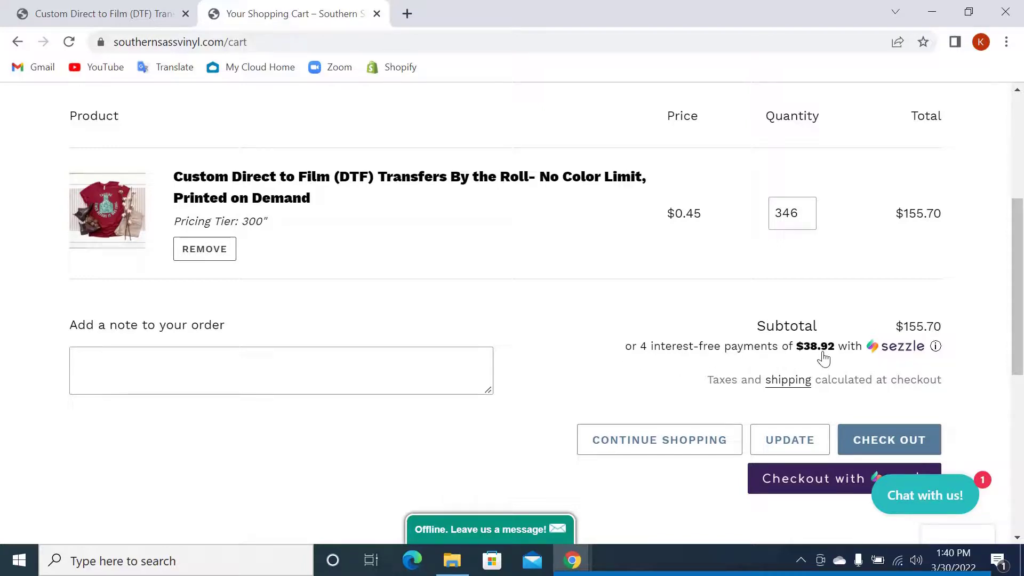
{"action": "scroll", "coordinate": [1023, 273], "scroll_direction": "up", "scroll_amount": 5}
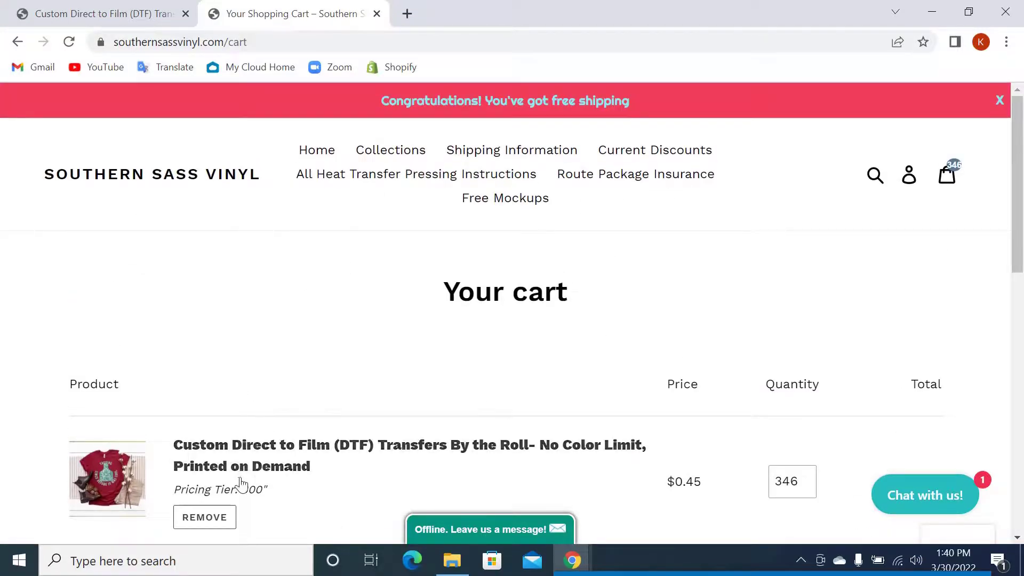
{"action": "left_click", "coordinate": [221, 520]}
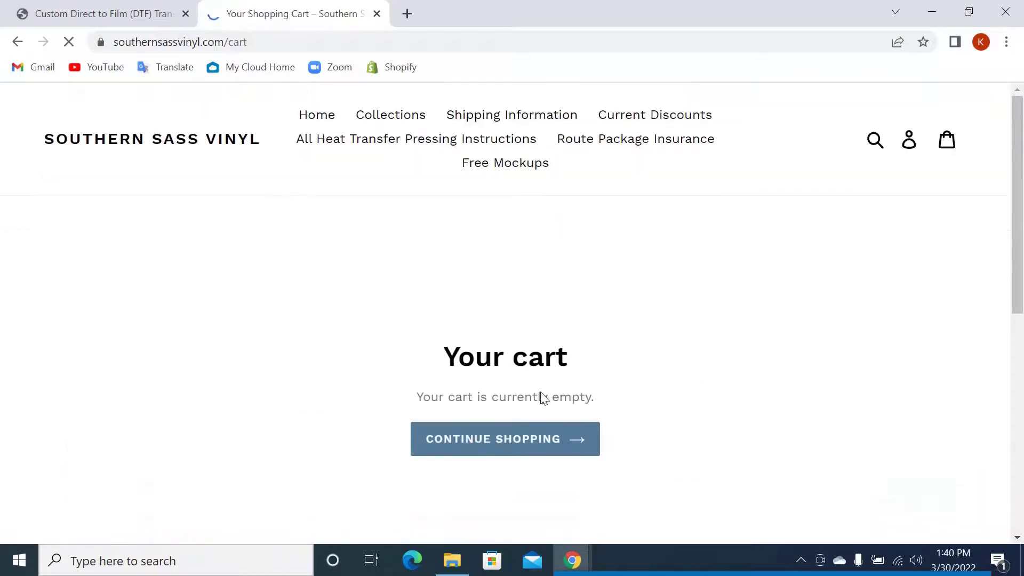
Continue shopping and open the Custom Direct to Film (DTF) Transfers By the Roll product from the Custom Heat Transfers collection
{"action": "left_click", "coordinate": [511, 444]}
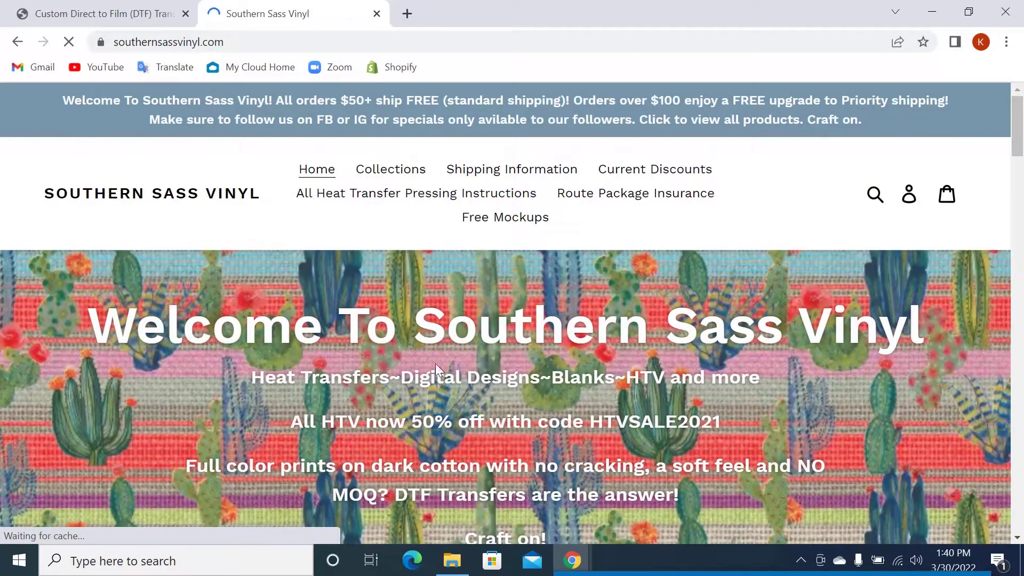
{"action": "left_click", "coordinate": [368, 169]}
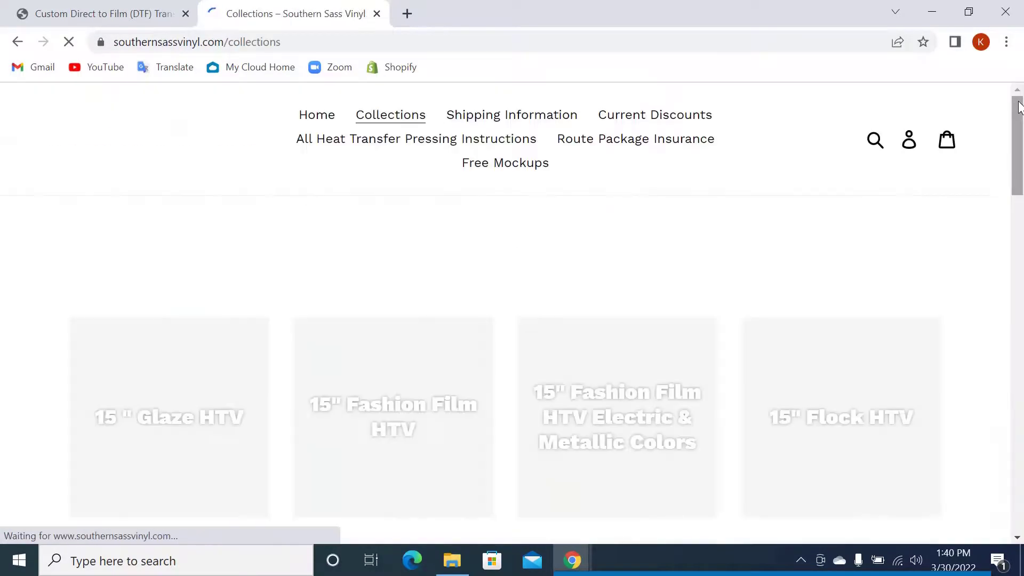
{"action": "left_click_drag", "start_coordinate": [1019, 107], "coordinate": [1019, 267]}
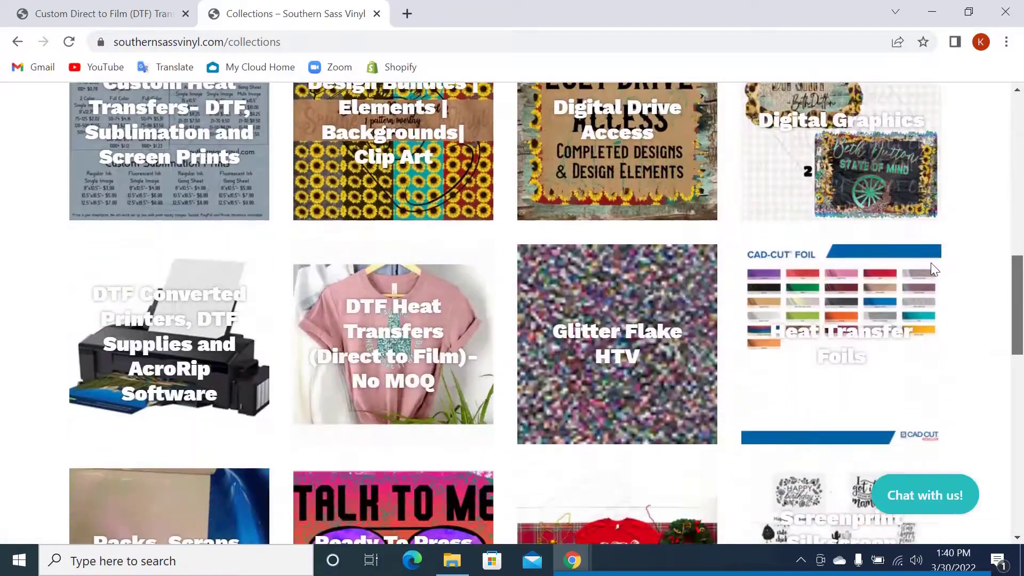
{"action": "left_click", "coordinate": [151, 157]}
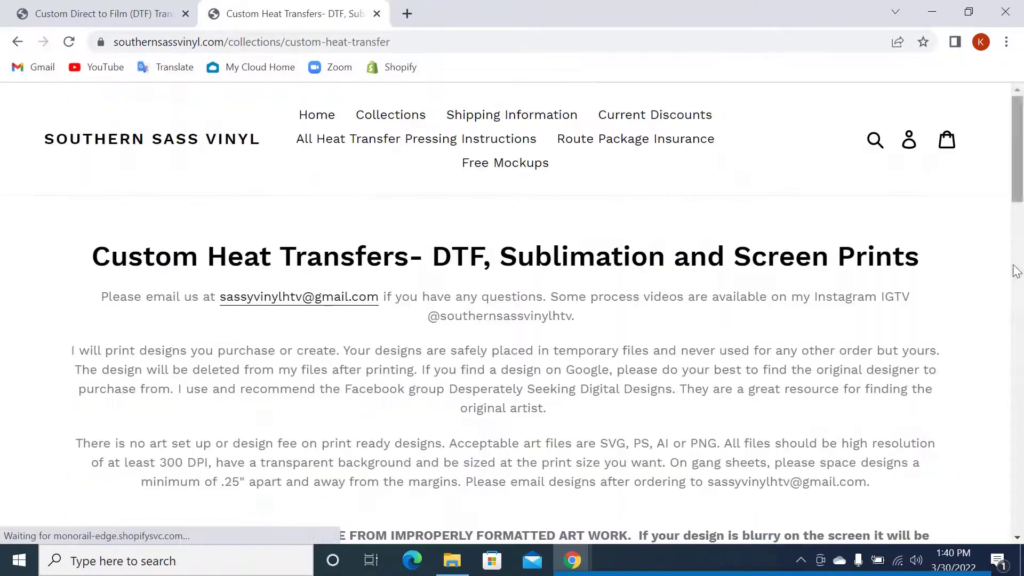
{"action": "left_click_drag", "start_coordinate": [1015, 271], "coordinate": [1011, 299]}
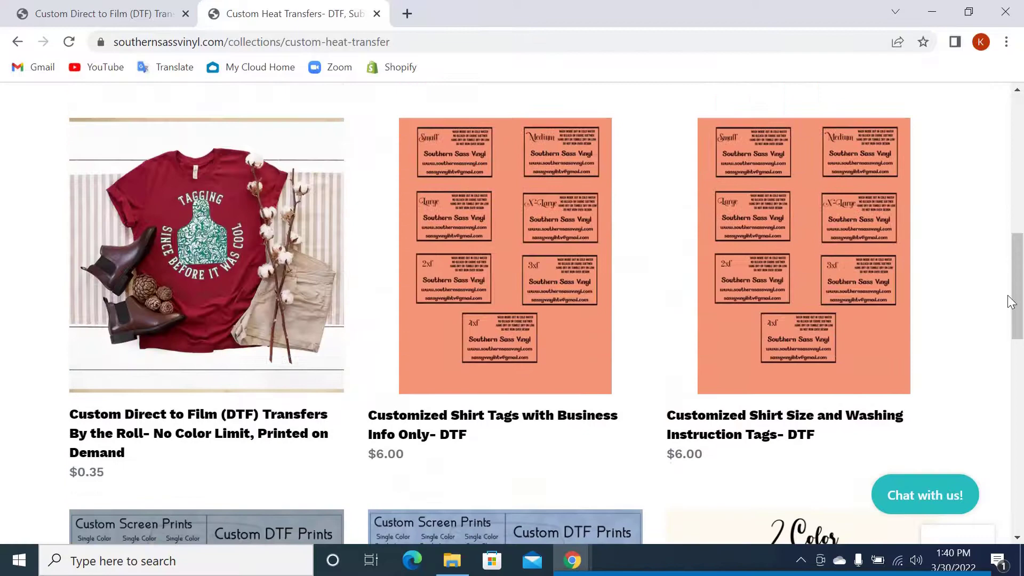
{"action": "left_click", "coordinate": [213, 252]}
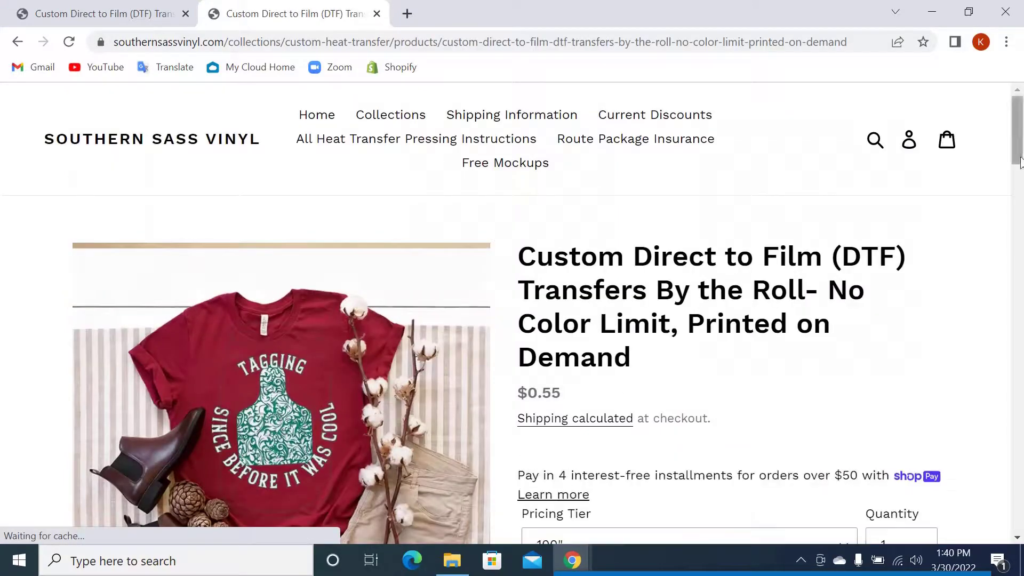
{"action": "left_click_drag", "start_coordinate": [1020, 162], "coordinate": [1020, 195]}
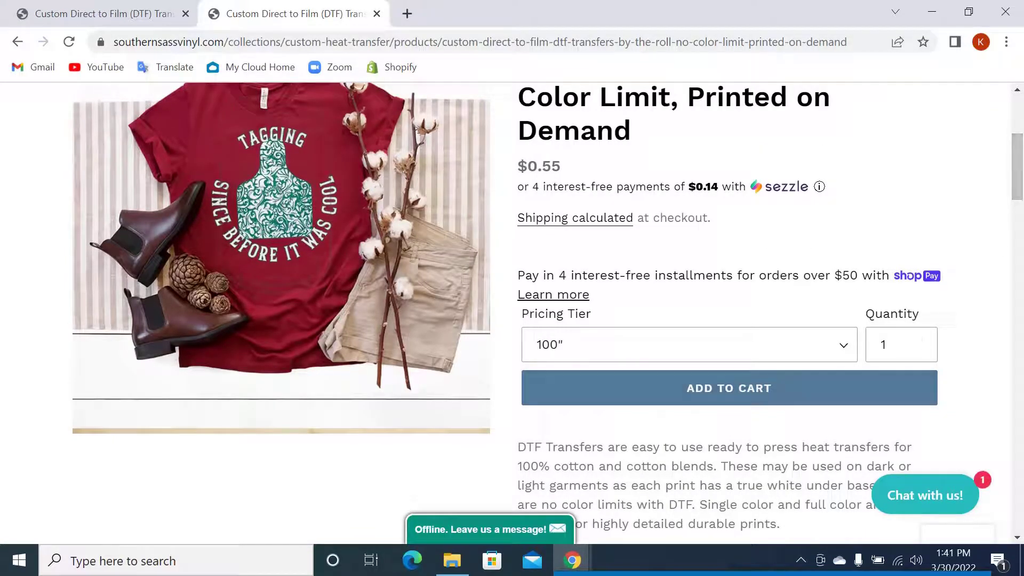
Minimize the browser, open Sticky Notes, and copy the second saved Antigro design link from the note
{"action": "left_click", "coordinate": [580, 562]}
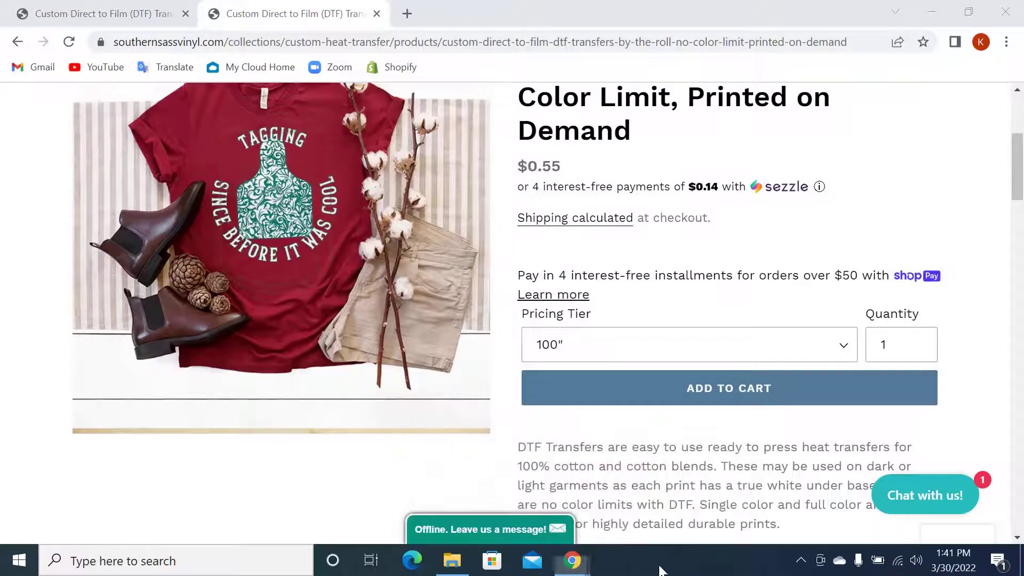
{"action": "left_click", "coordinate": [928, 12]}
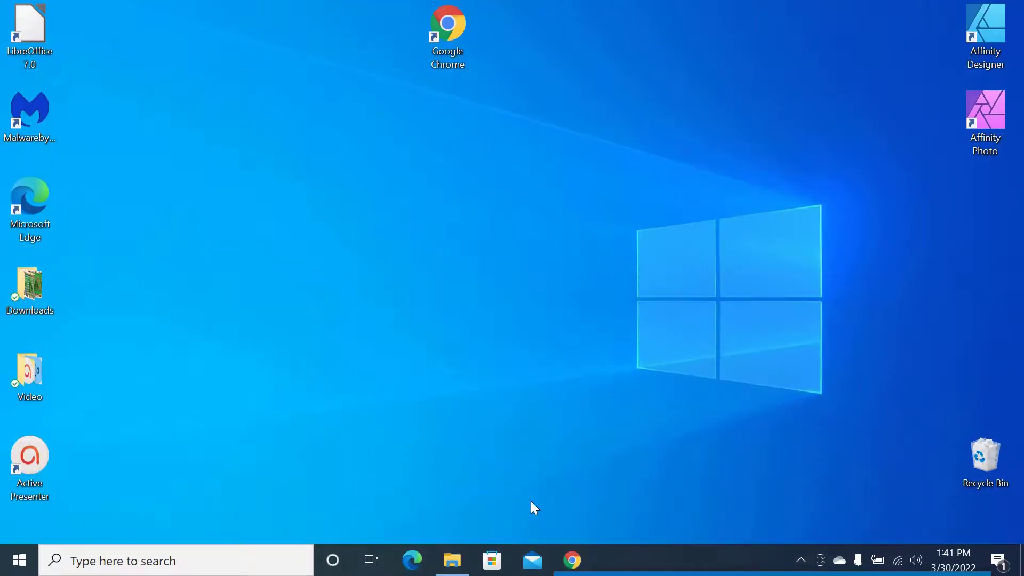
{"action": "left_click", "coordinate": [18, 559]}
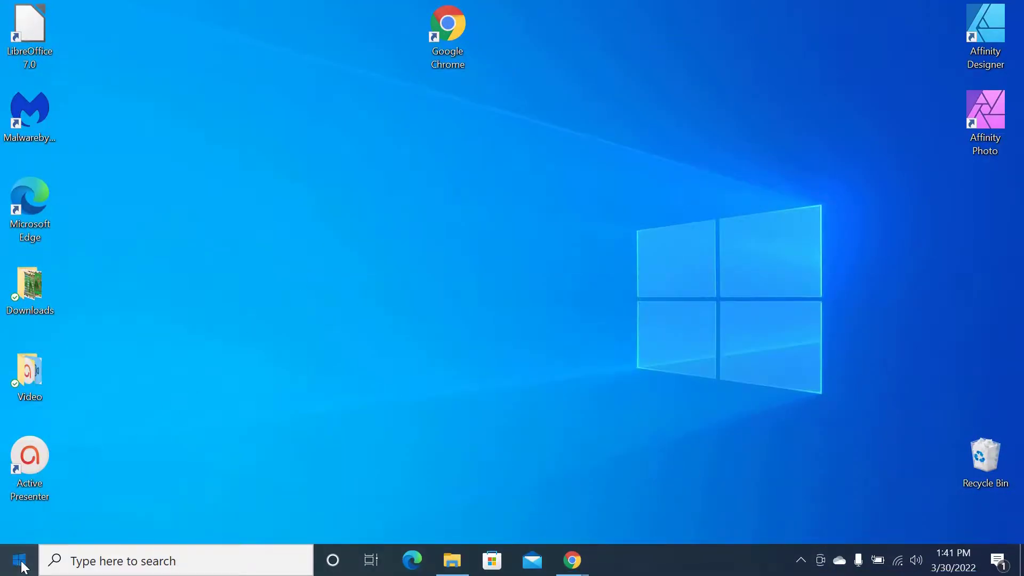
{"action": "left_click", "coordinate": [465, 335]}
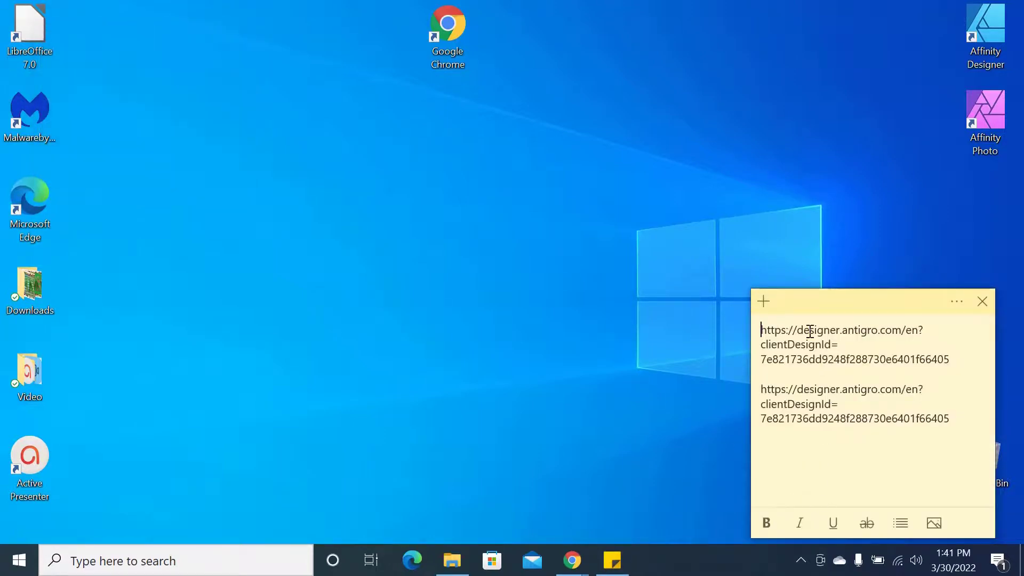
{"action": "left_click", "coordinate": [951, 418]}
{"action": "left_click_drag", "start_coordinate": [955, 419], "coordinate": [757, 385]}
{"action": "key", "text": "ctrl+c"}
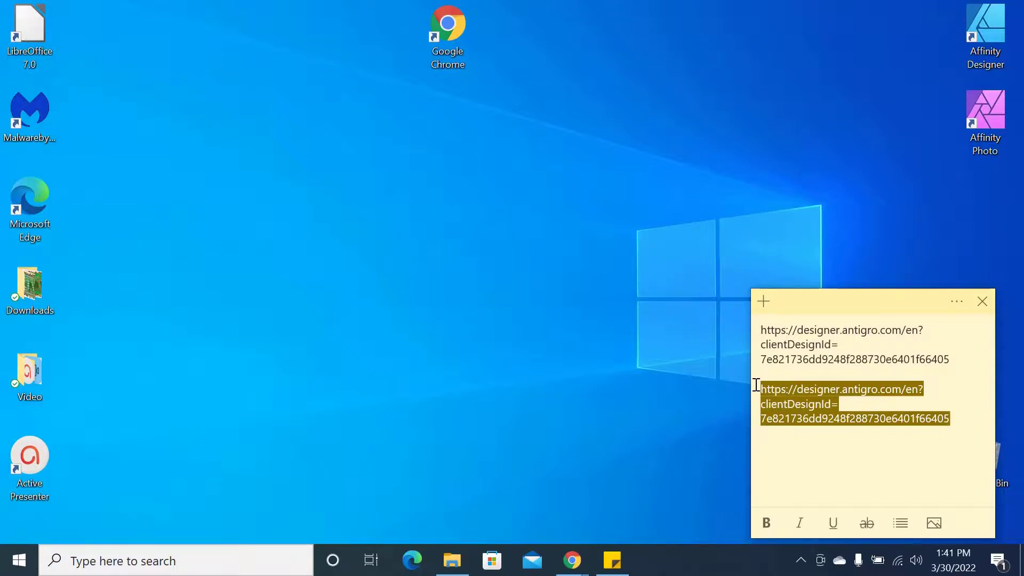
Switch back to the Chrome window showing the shop and open the copied design link in a new tab
{"action": "left_click", "coordinate": [573, 560]}
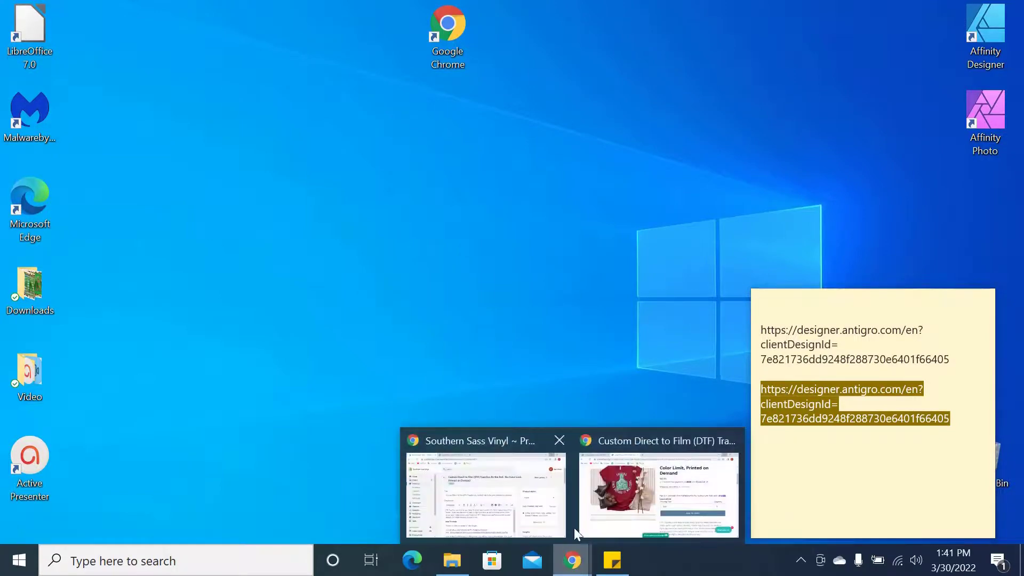
{"action": "left_click", "coordinate": [655, 442]}
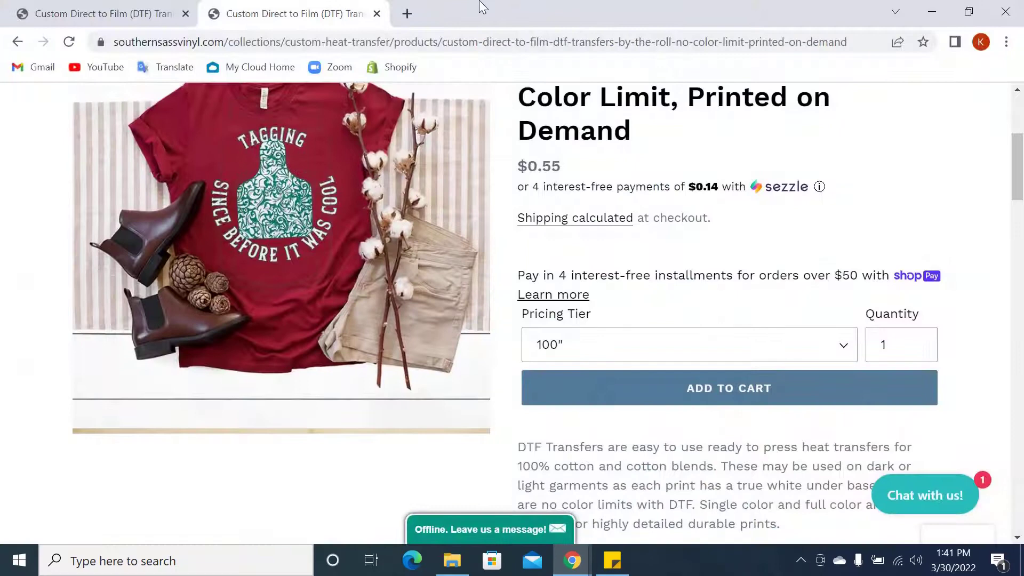
{"action": "left_click", "coordinate": [406, 14]}
{"action": "key", "text": "ctrl+v"}
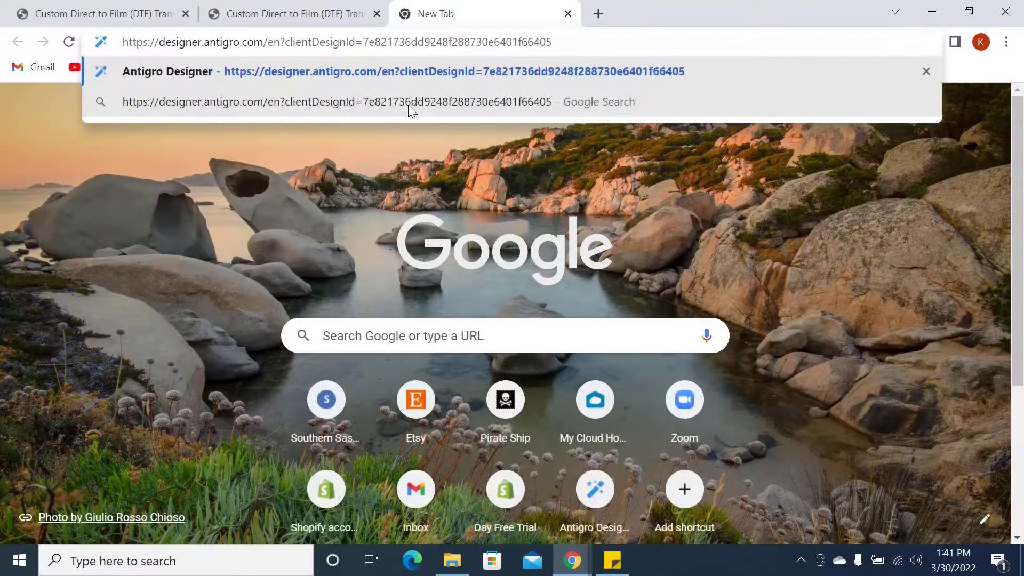
{"action": "key", "text": "Return"}
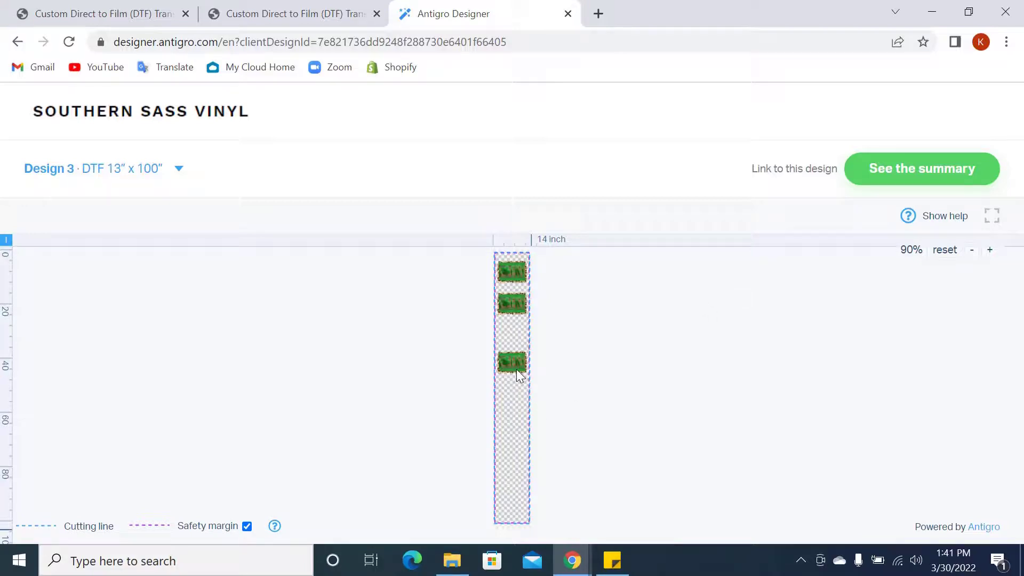
Review the saved project's summary with its sheet quantities and next steps, and go back to the design
{"action": "left_click", "coordinate": [912, 176]}
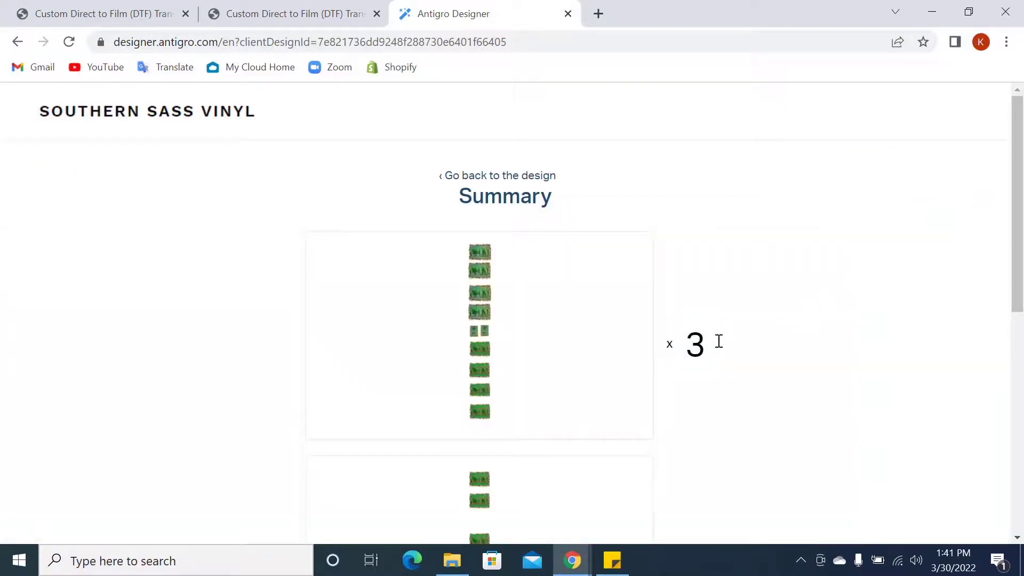
{"action": "left_click_drag", "start_coordinate": [1017, 208], "coordinate": [1016, 455]}
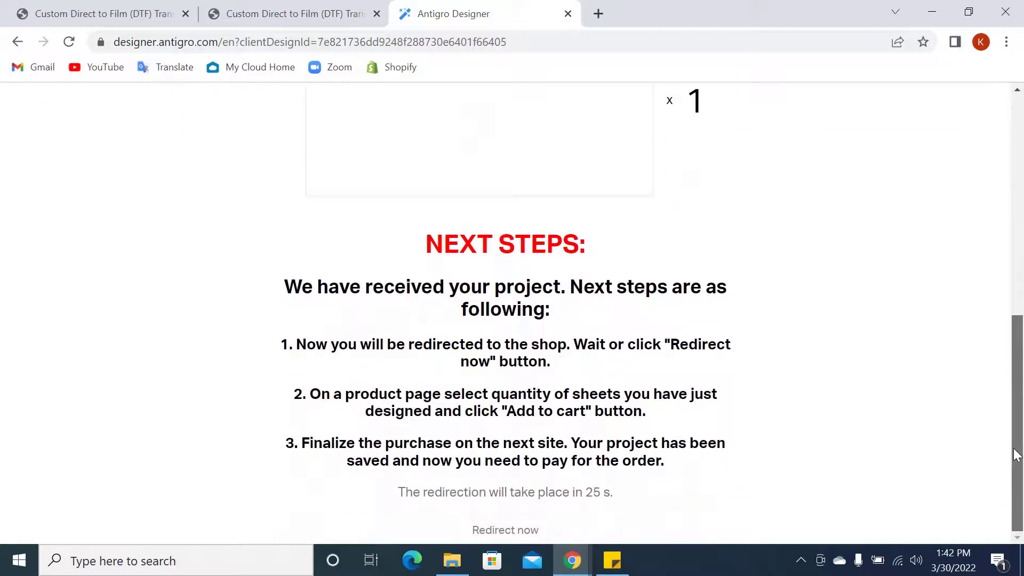
{"action": "scroll", "coordinate": [1017, 411], "scroll_direction": "up", "scroll_amount": 5}
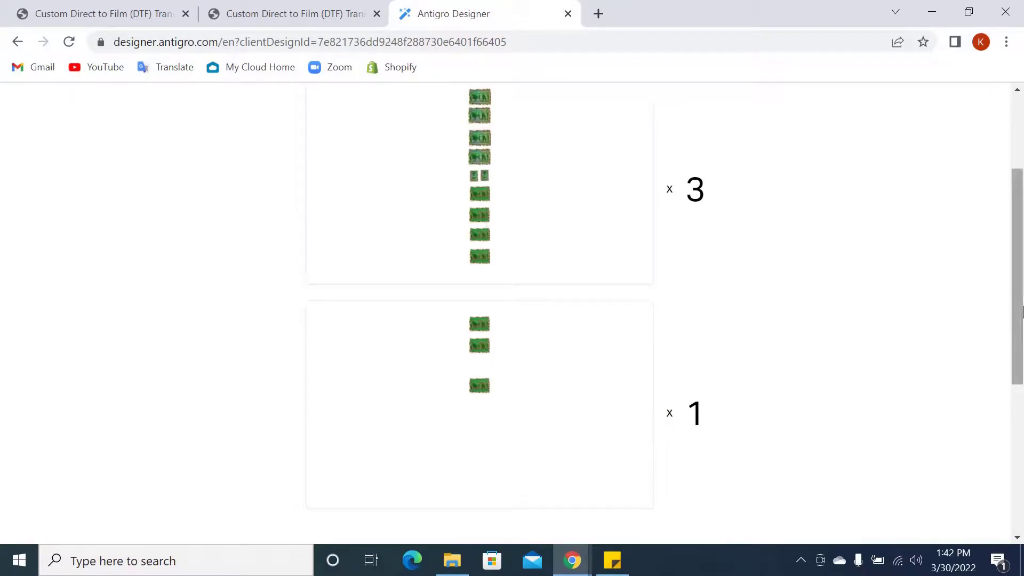
{"action": "scroll", "coordinate": [480, 219], "scroll_direction": "up", "scroll_amount": 3}
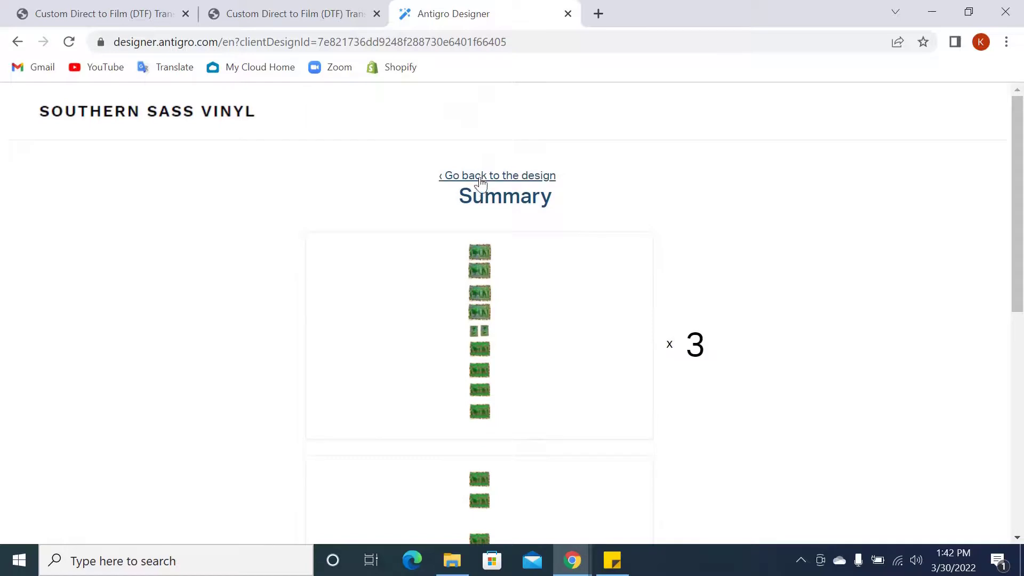
{"action": "left_click", "coordinate": [476, 176]}
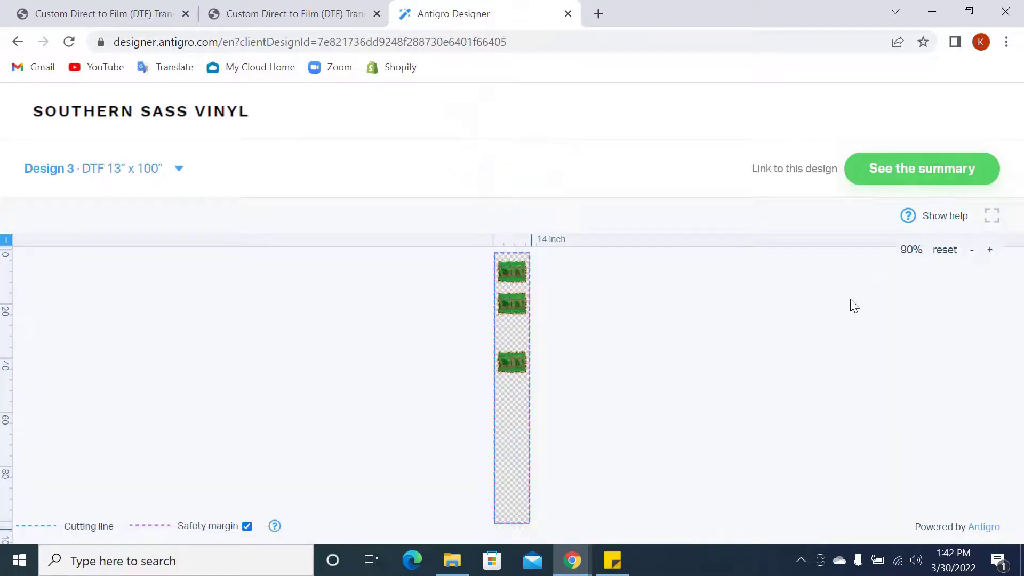
View the help on preparing files for printing, and preview the design in full screen before restoring the normal view
{"action": "left_click", "coordinate": [908, 216]}
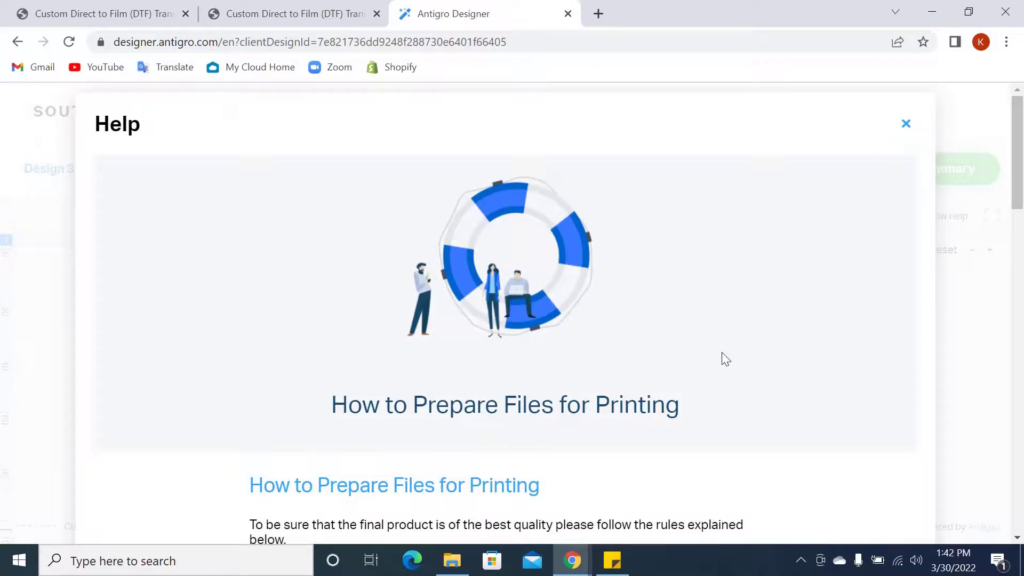
{"action": "left_click_drag", "start_coordinate": [1016, 205], "coordinate": [1008, 142]}
{"action": "left_click", "coordinate": [905, 123]}
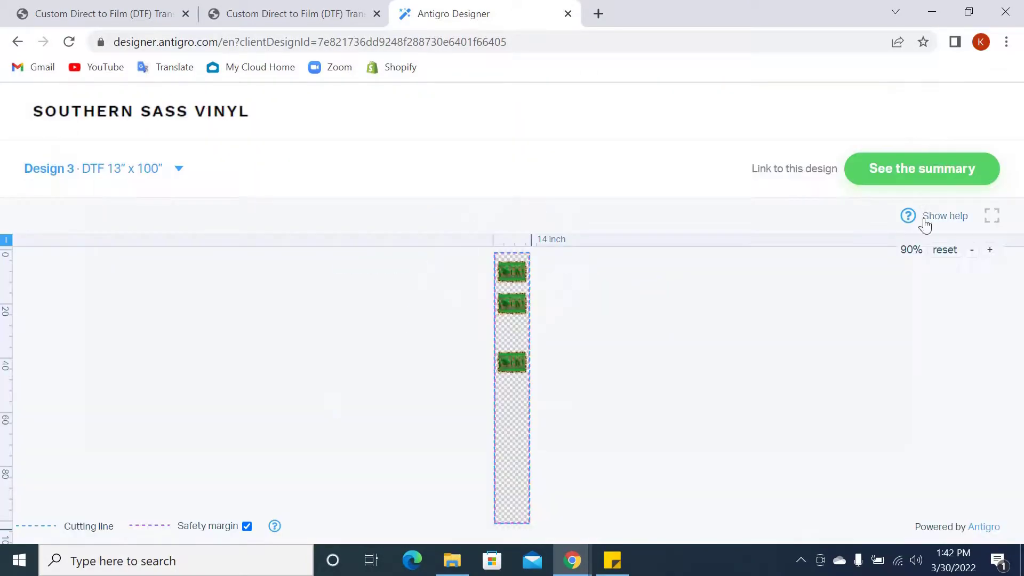
{"action": "left_click", "coordinate": [994, 216]}
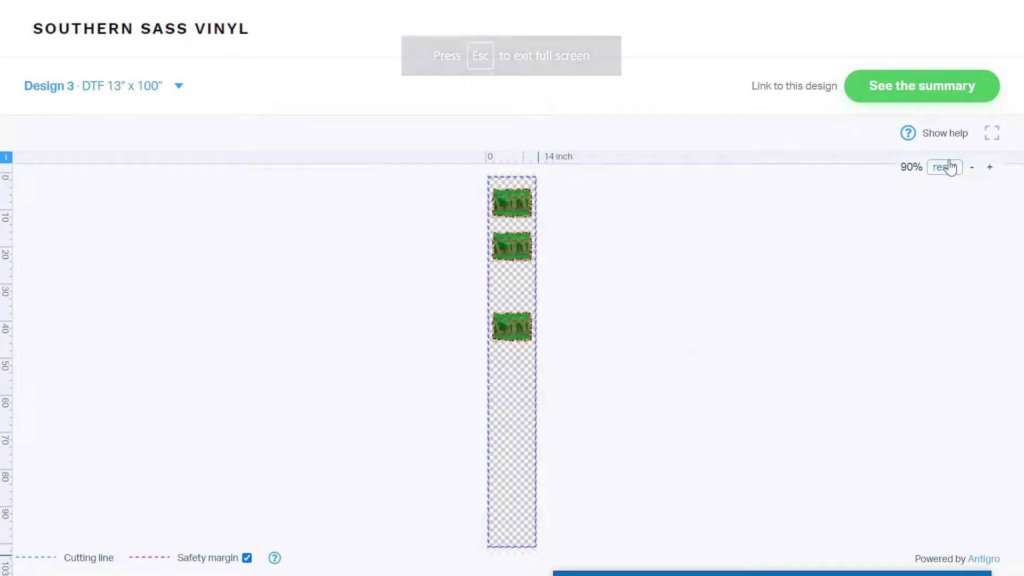
{"action": "left_click", "coordinate": [992, 133]}
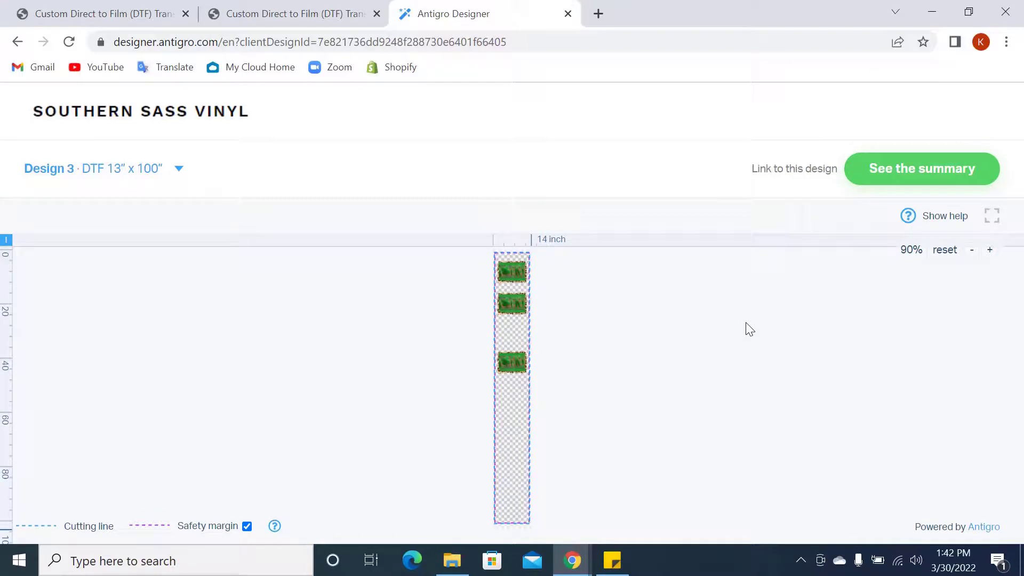
Switch back and forth between Design 1 and Design 3 to check both 13" x 100" layouts, ending on Design 3
{"action": "left_click", "coordinate": [174, 172]}
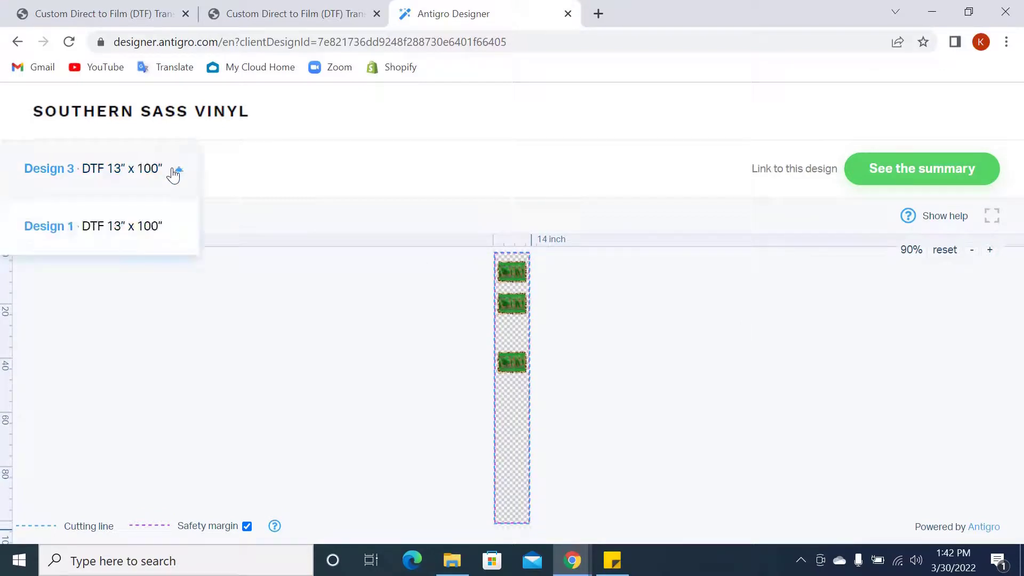
{"action": "left_click", "coordinate": [48, 227]}
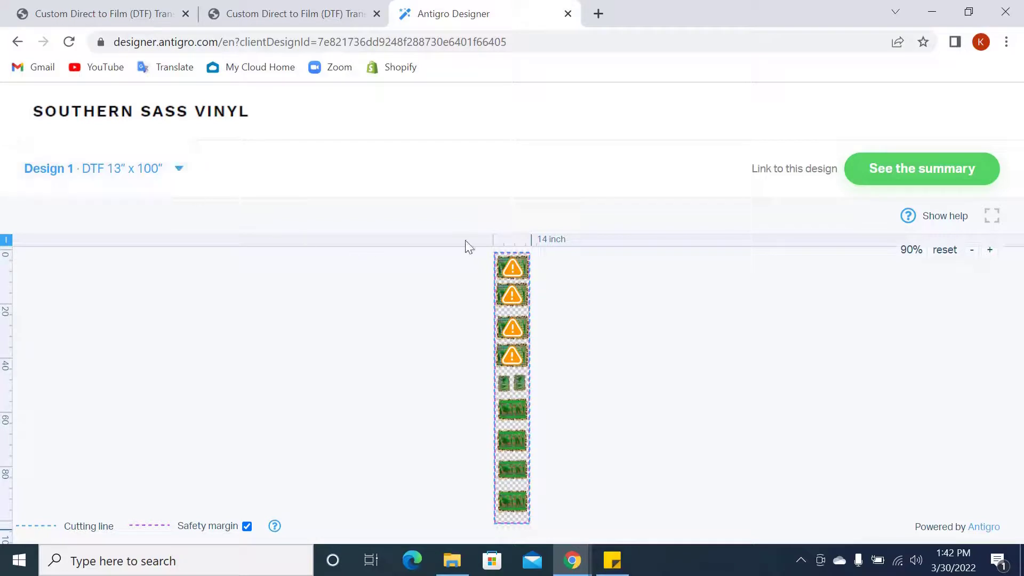
{"action": "left_click", "coordinate": [181, 169]}
{"action": "left_click", "coordinate": [54, 171]}
{"action": "left_click", "coordinate": [178, 168]}
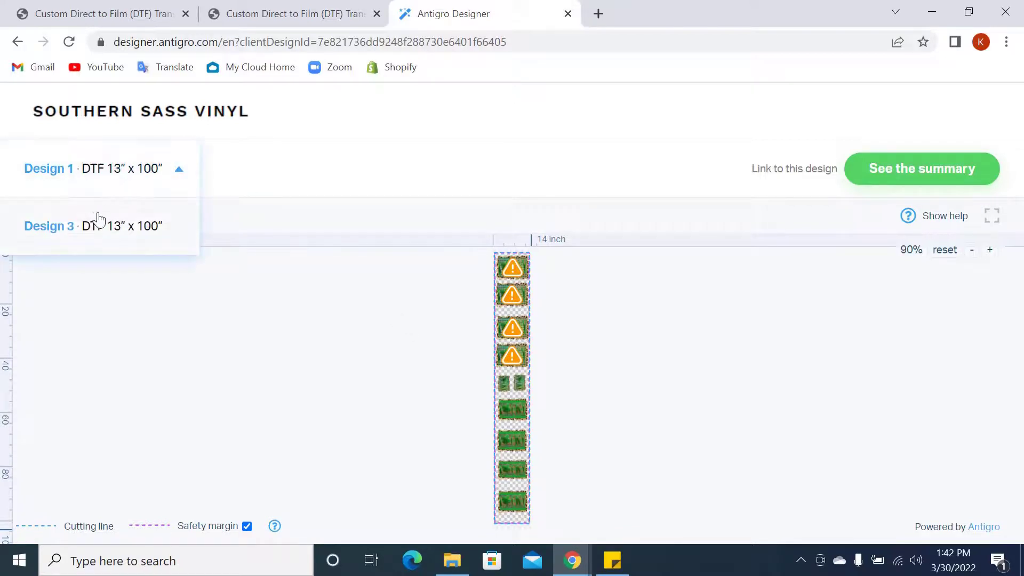
{"action": "left_click", "coordinate": [49, 230]}
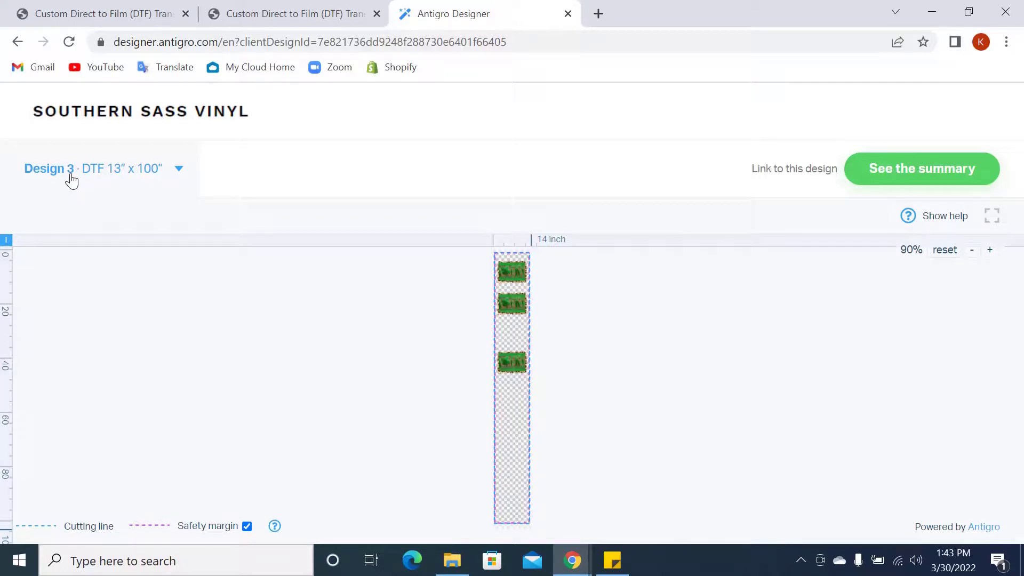
{"action": "left_click", "coordinate": [180, 169]}
{"action": "left_click", "coordinate": [47, 229]}
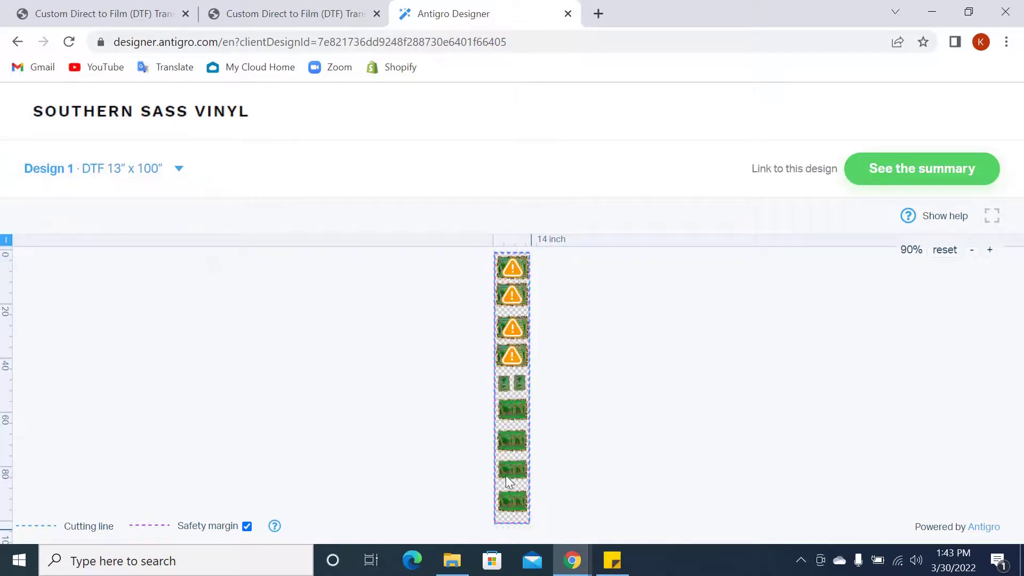
{"action": "left_click", "coordinate": [179, 170]}
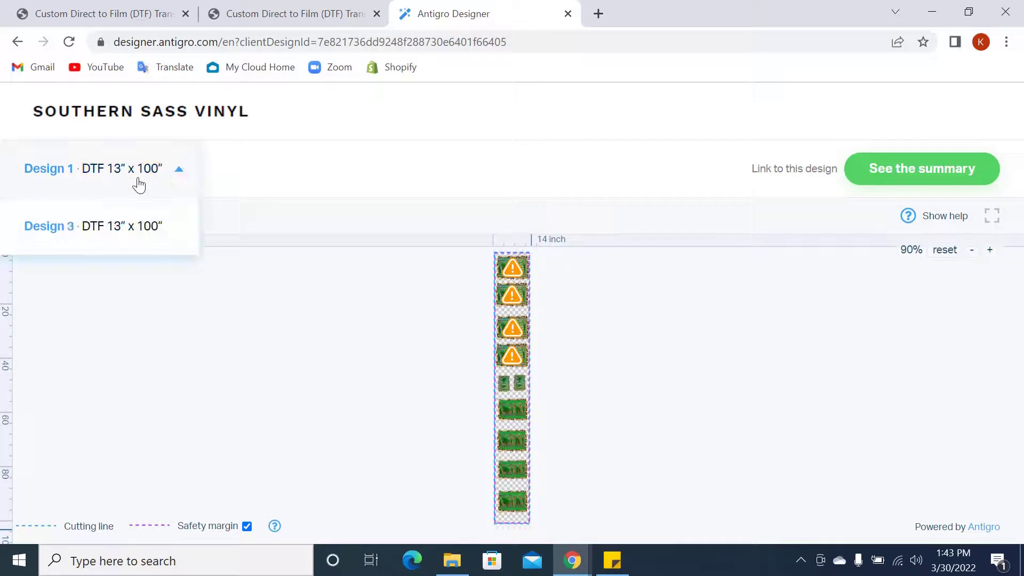
{"action": "left_click", "coordinate": [61, 168]}
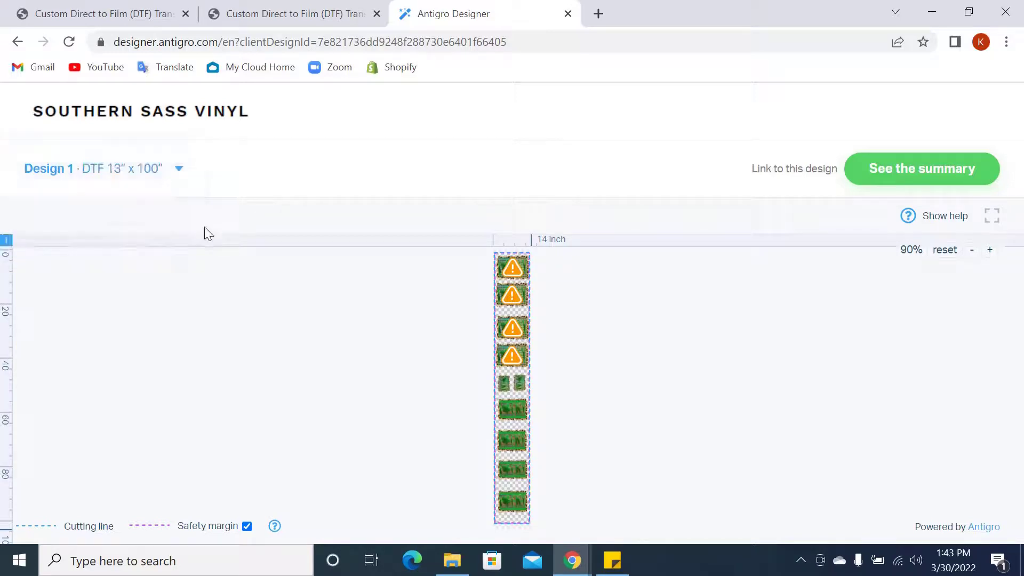
{"action": "left_click", "coordinate": [64, 173]}
{"action": "left_click", "coordinate": [62, 226]}
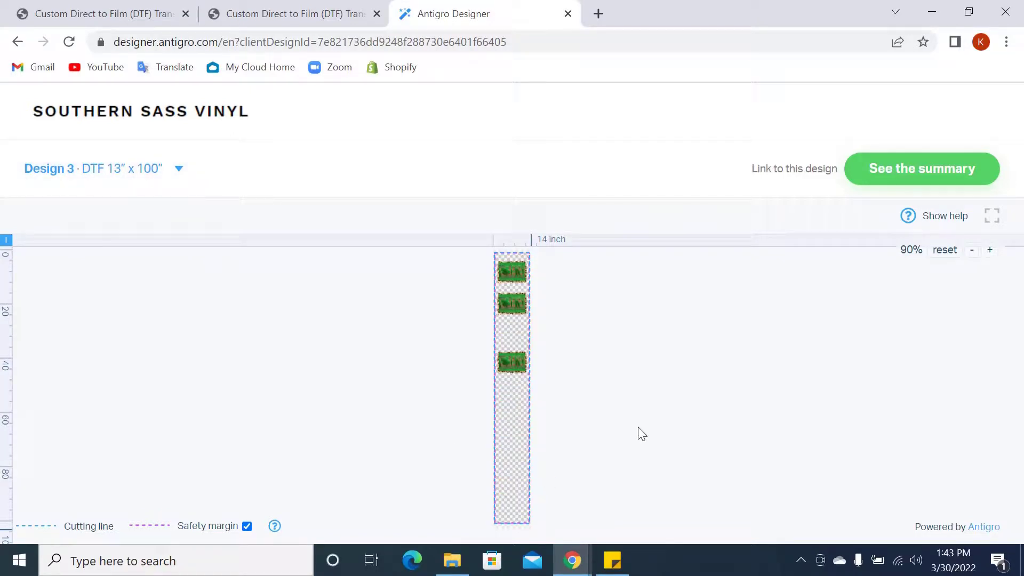
Open the project summary again and redirect immediately to the shop's product page
{"action": "left_click", "coordinate": [880, 171]}
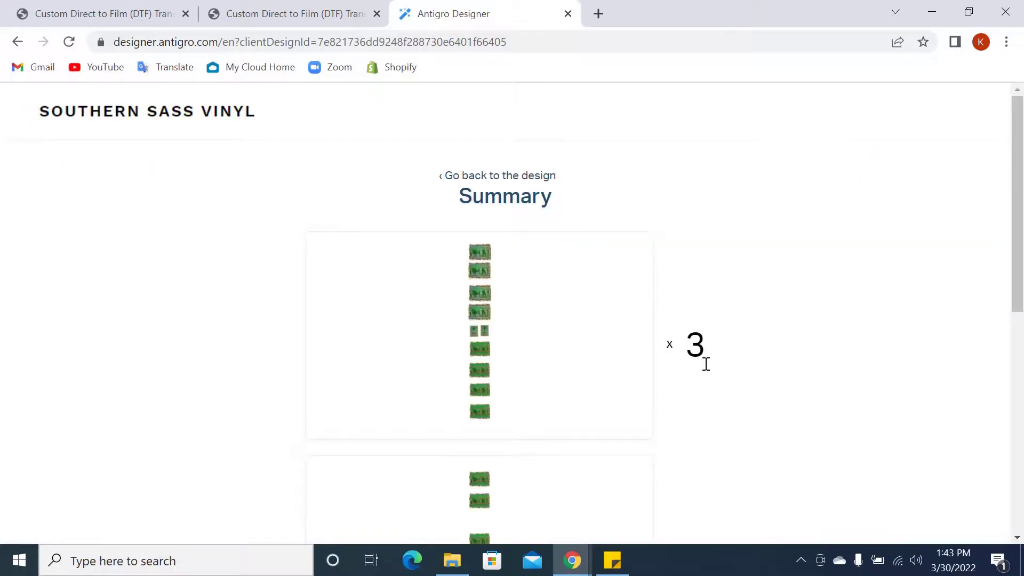
{"action": "scroll", "coordinate": [971, 347], "scroll_direction": "down", "scroll_amount": 8}
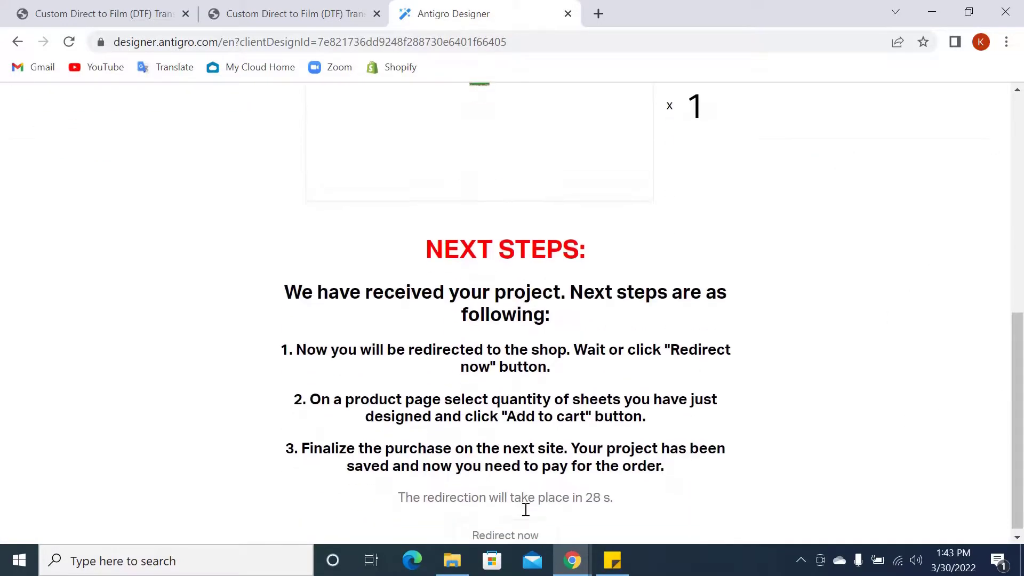
{"action": "left_click", "coordinate": [506, 535]}
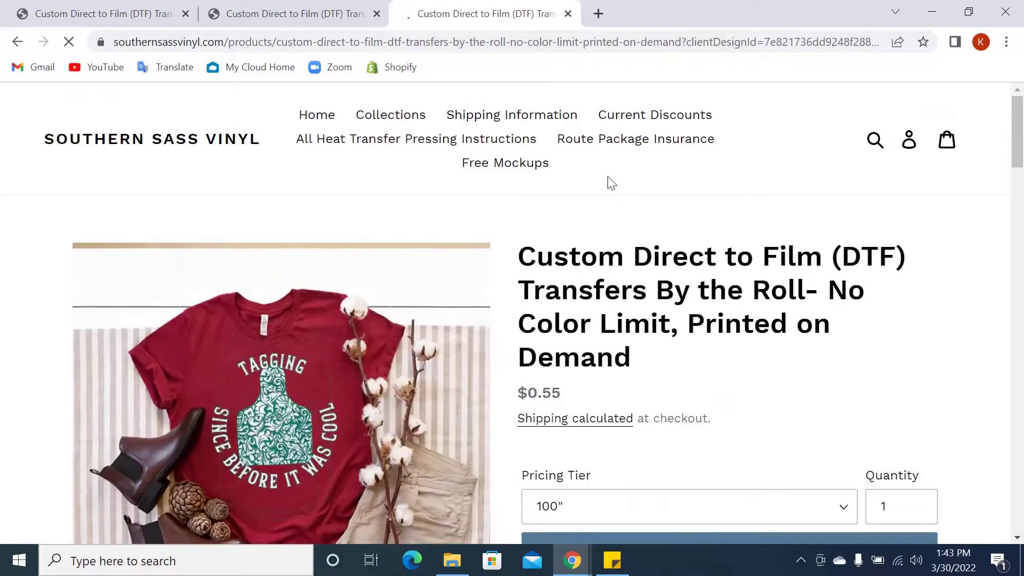
Start a new 13" x 100" design from the How To Order designer link, with 1 sheet
{"action": "mouse_move", "coordinate": [1017, 123]}
{"action": "left_mouse_down"}
{"action": "mouse_move", "coordinate": [1019, 408]}
{"action": "mouse_move", "coordinate": [1020, 123]}
{"action": "left_mouse_up"}
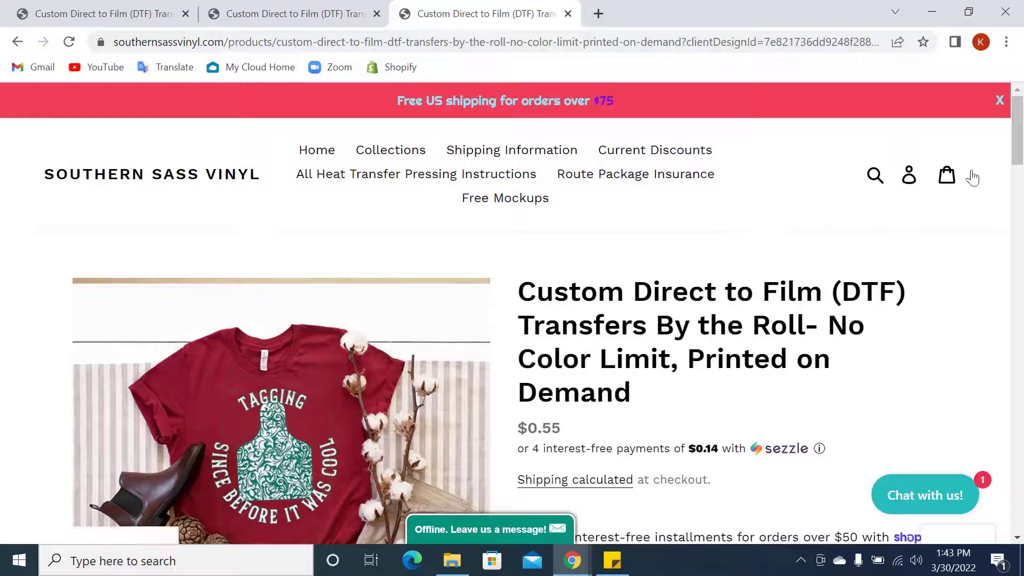
{"action": "left_click_drag", "start_coordinate": [1014, 135], "coordinate": [1008, 236]}
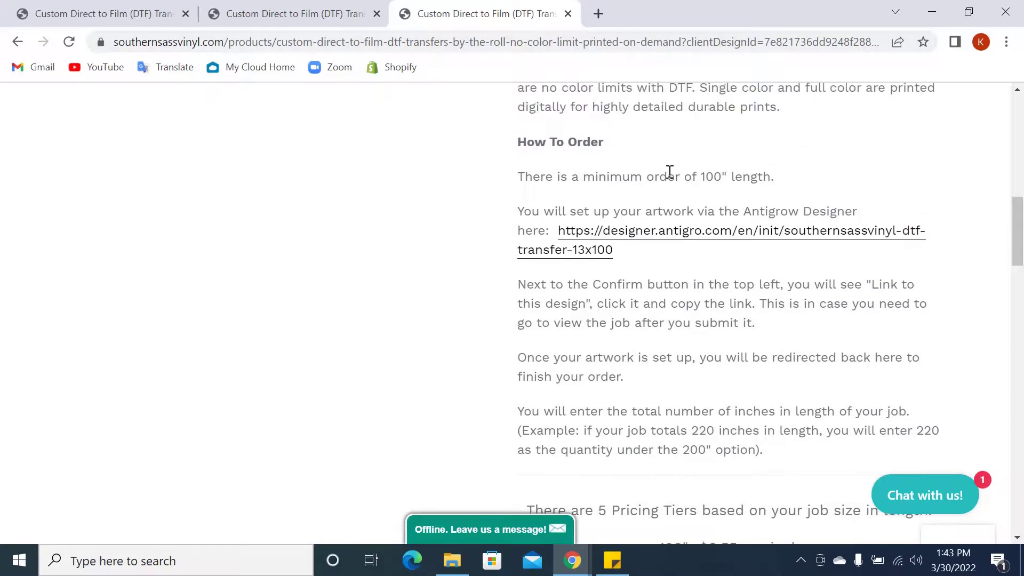
{"action": "left_click", "coordinate": [648, 233]}
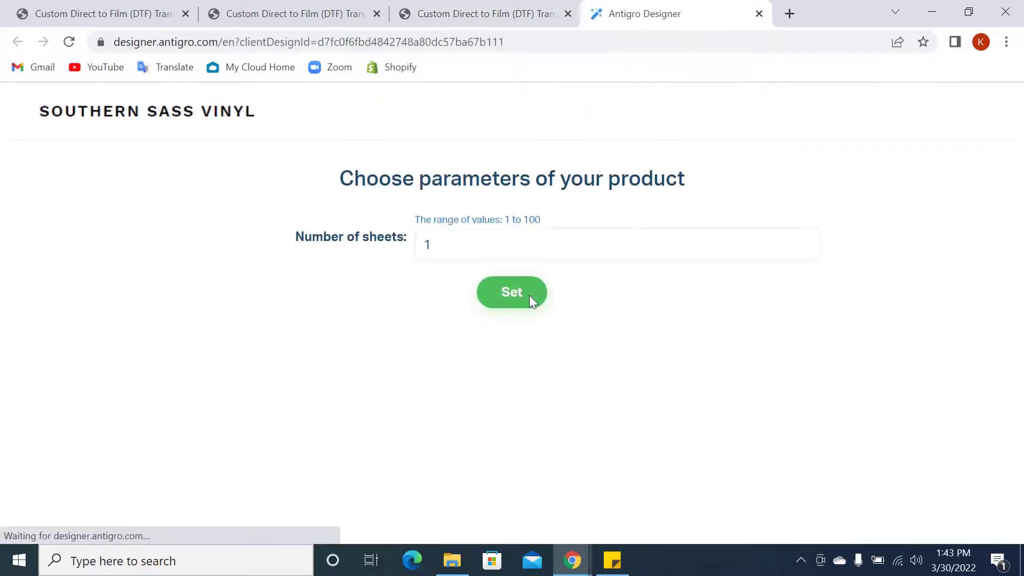
{"action": "left_click", "coordinate": [529, 296]}
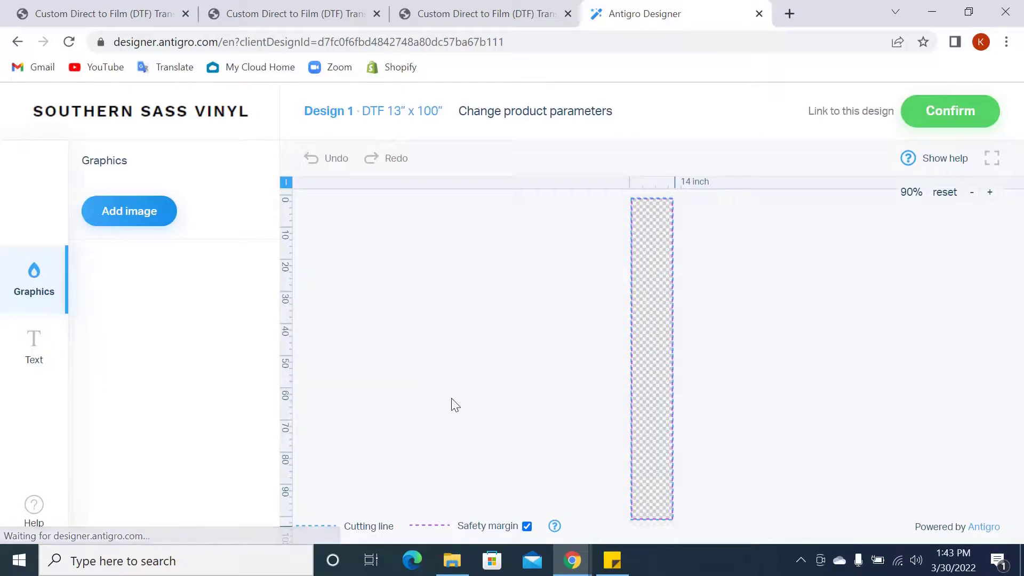
Upload LuckyFrame1 from the Downloads folder and insert it on the blank sheet
{"action": "left_click", "coordinate": [140, 220]}
{"action": "left_click", "coordinate": [509, 348]}
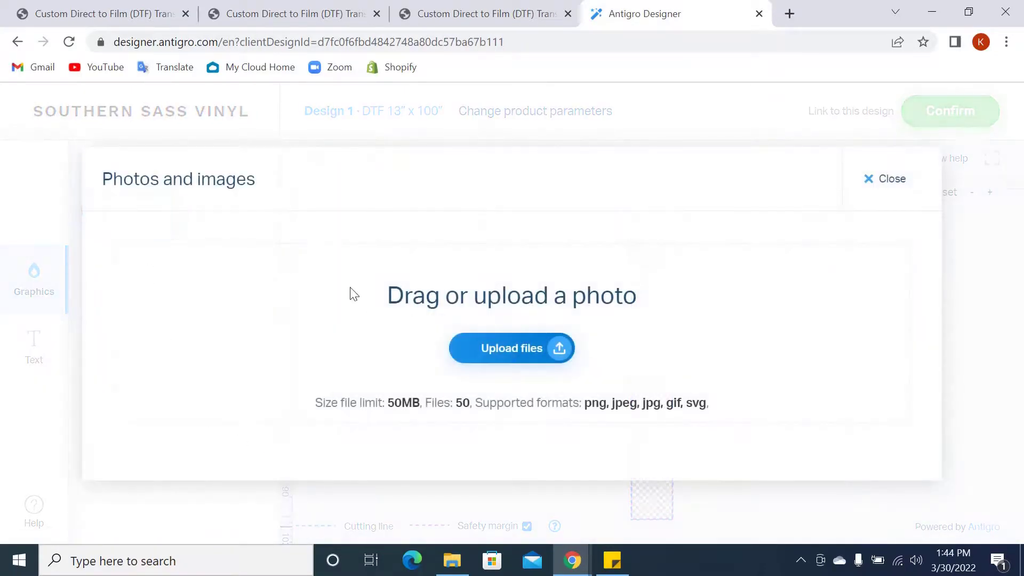
{"action": "left_click", "coordinate": [274, 141]}
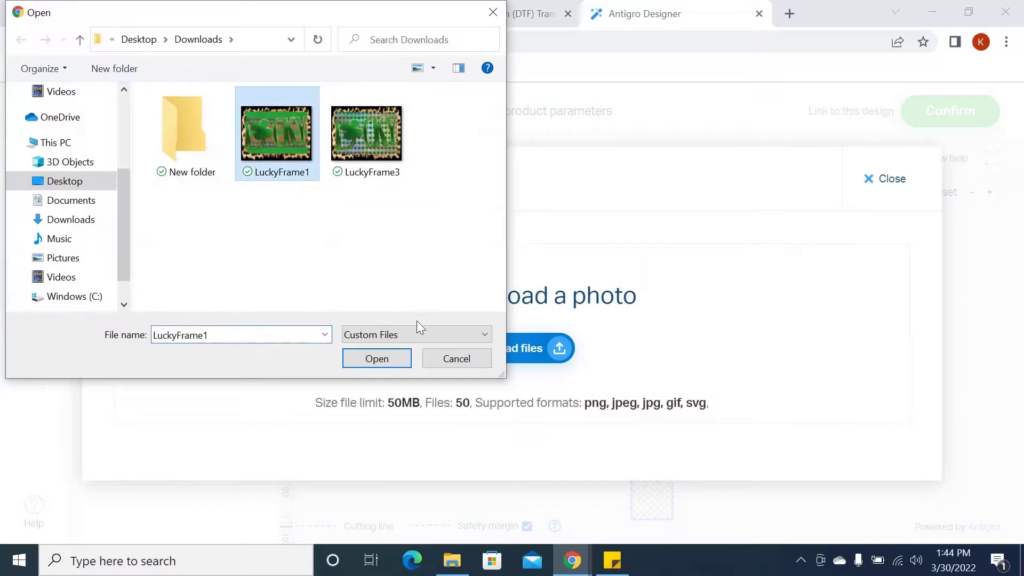
{"action": "left_click", "coordinate": [395, 363]}
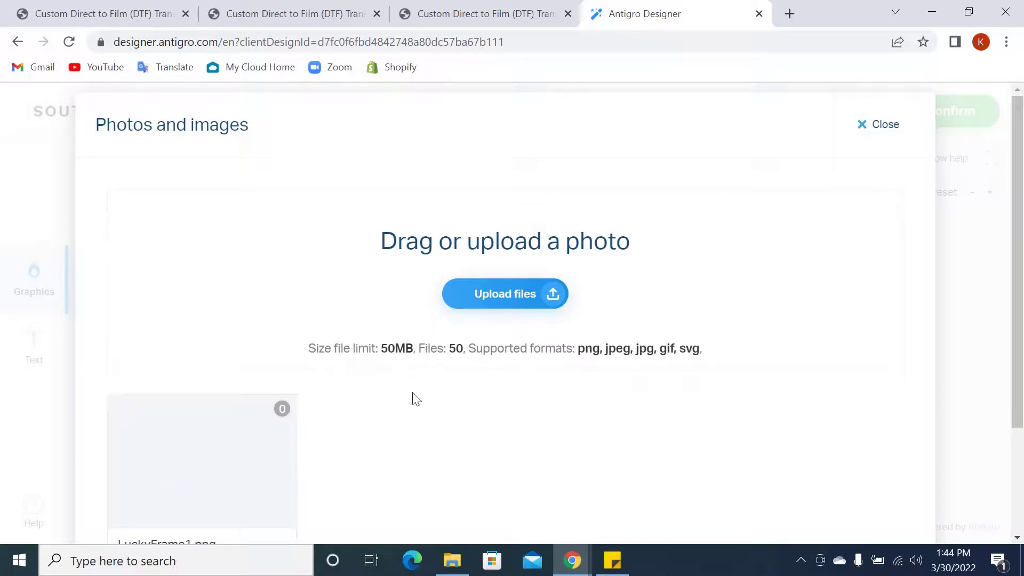
{"action": "left_click", "coordinate": [238, 457]}
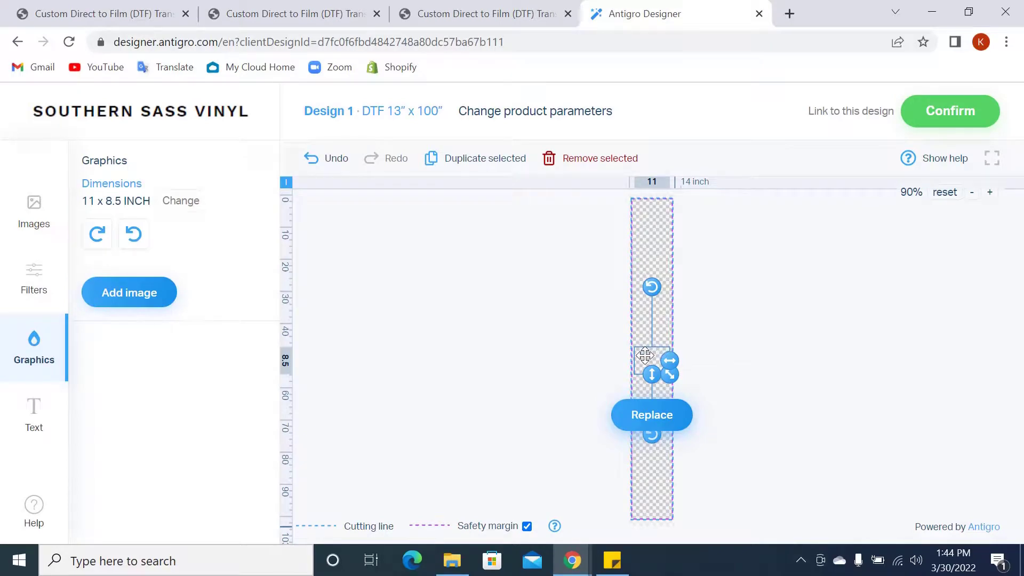
Move the Lucky image up the sheet so it sits just inside the safety margin at the sheet's top edge
{"action": "left_click_drag", "start_coordinate": [645, 355], "coordinate": [645, 224]}
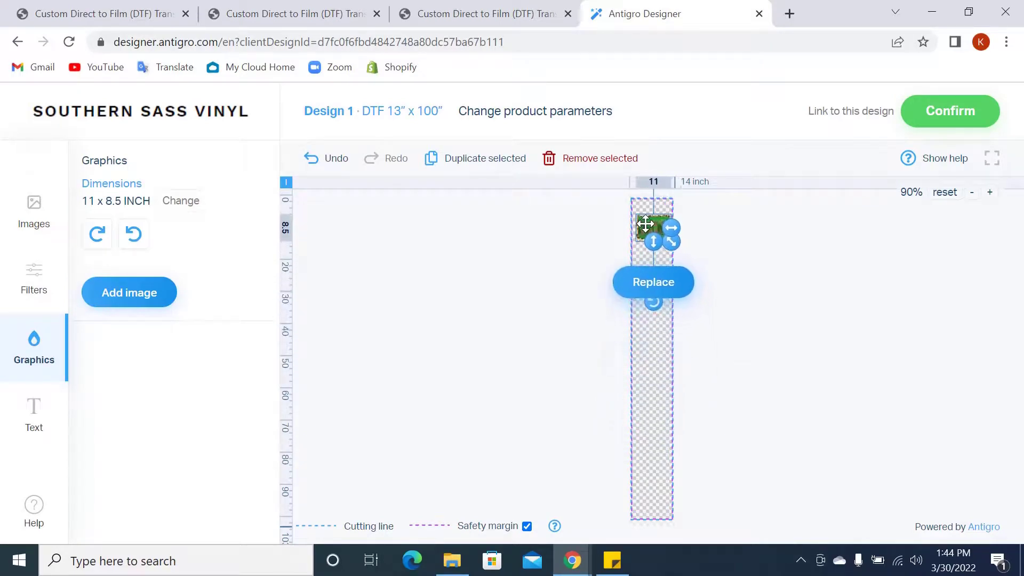
{"action": "left_click", "coordinate": [990, 193]}
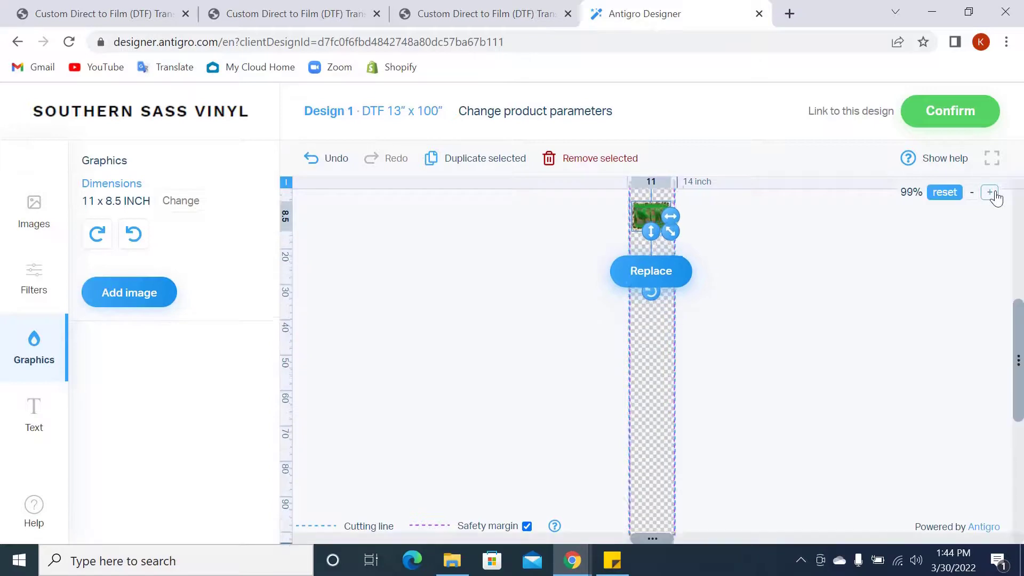
{"action": "left_click", "coordinate": [991, 193]}
{"action": "left_click", "coordinate": [990, 193]}
{"action": "left_click", "coordinate": [990, 193]}
{"action": "left_click", "coordinate": [990, 193]}
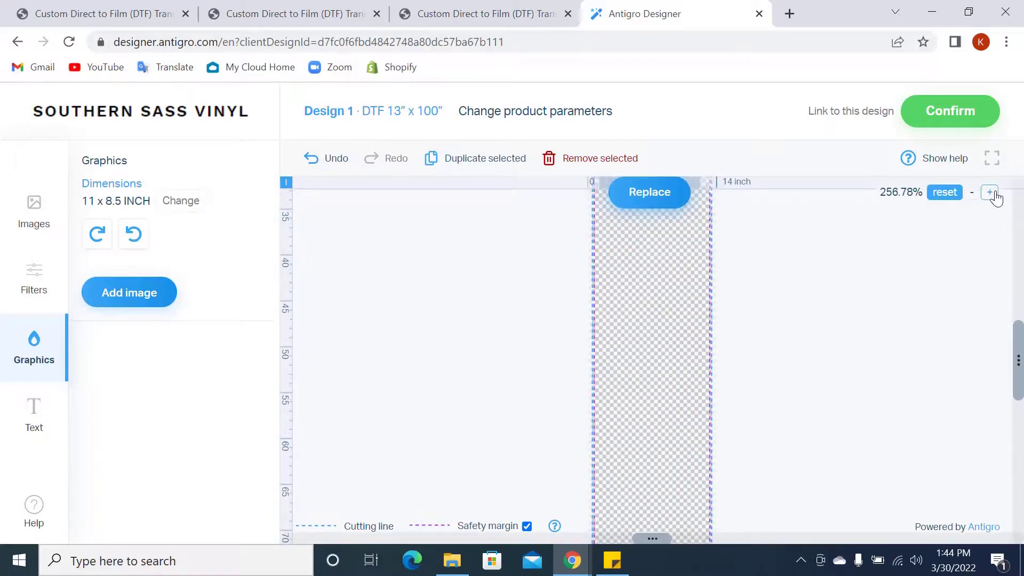
{"action": "left_click", "coordinate": [991, 193]}
{"action": "left_click_drag", "start_coordinate": [1017, 343], "coordinate": [1019, 253]}
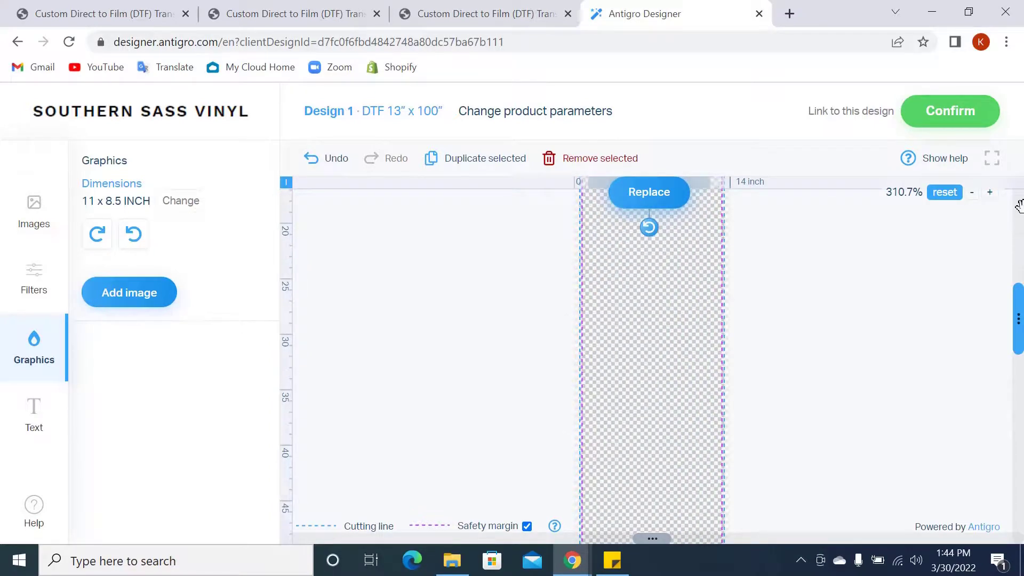
{"action": "left_click", "coordinate": [1021, 272]}
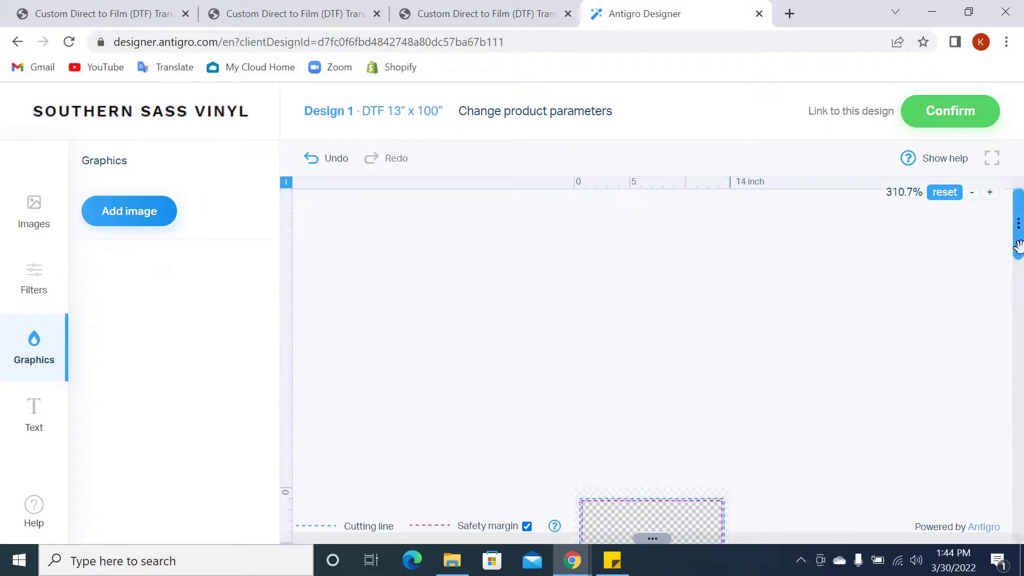
{"action": "left_click_drag", "start_coordinate": [1018, 251], "coordinate": [1016, 288]}
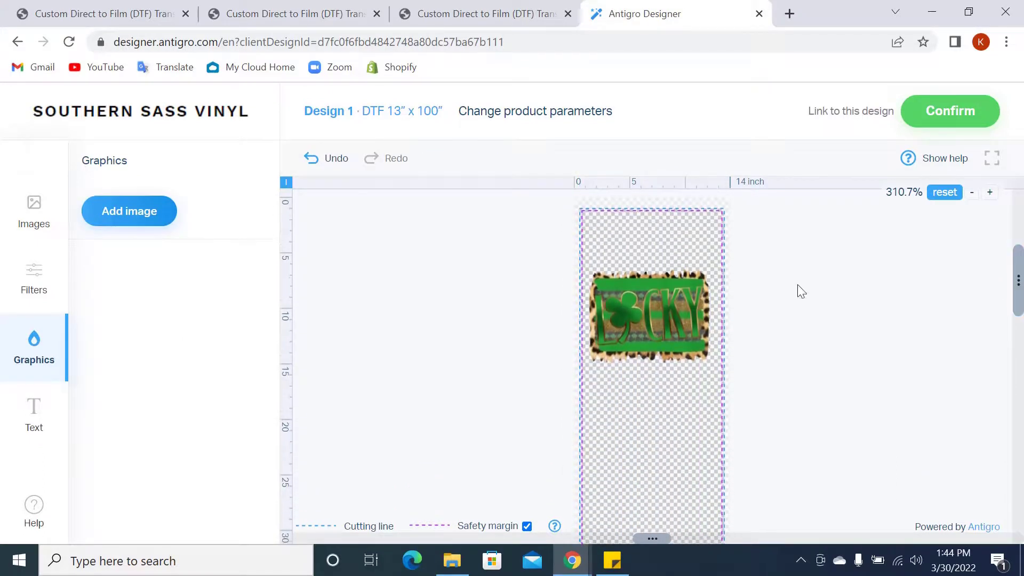
{"action": "left_click", "coordinate": [675, 317]}
{"action": "left_click_drag", "start_coordinate": [675, 317], "coordinate": [676, 253]}
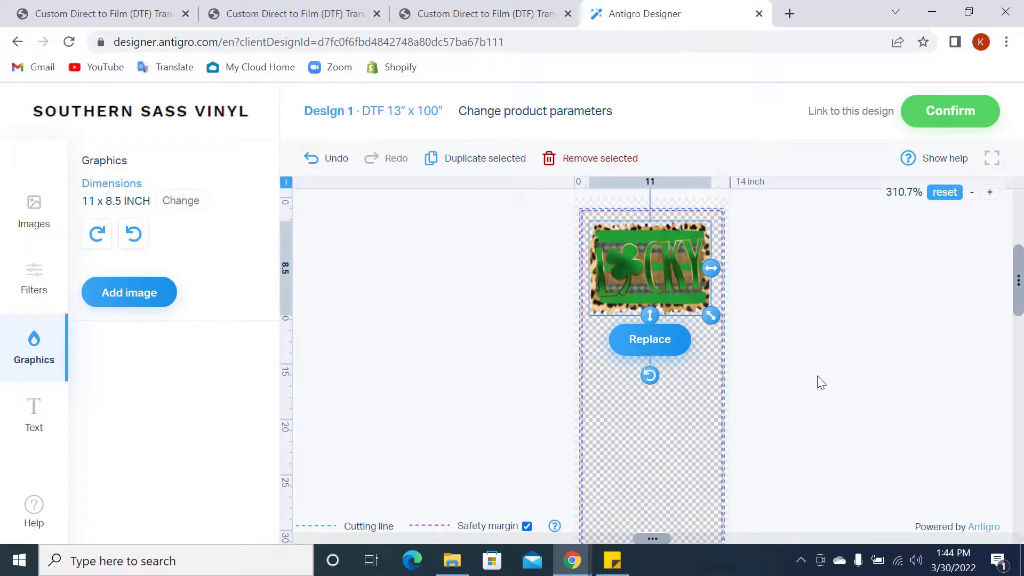
Show the filters for the Lucky image, duplicate the image and place the copy directly below the original
{"action": "left_click", "coordinate": [35, 272]}
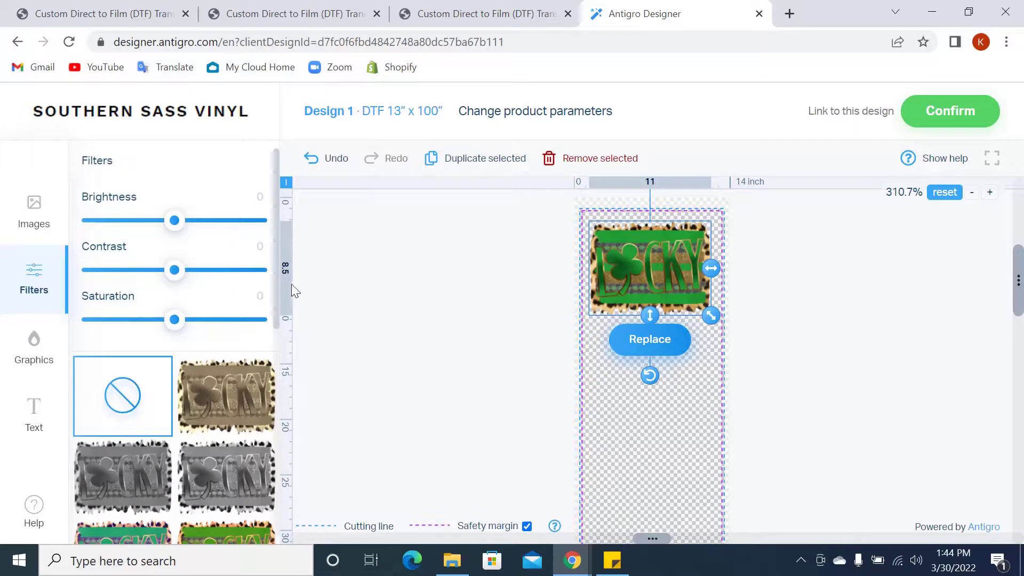
{"action": "left_click_drag", "start_coordinate": [279, 276], "coordinate": [283, 384]}
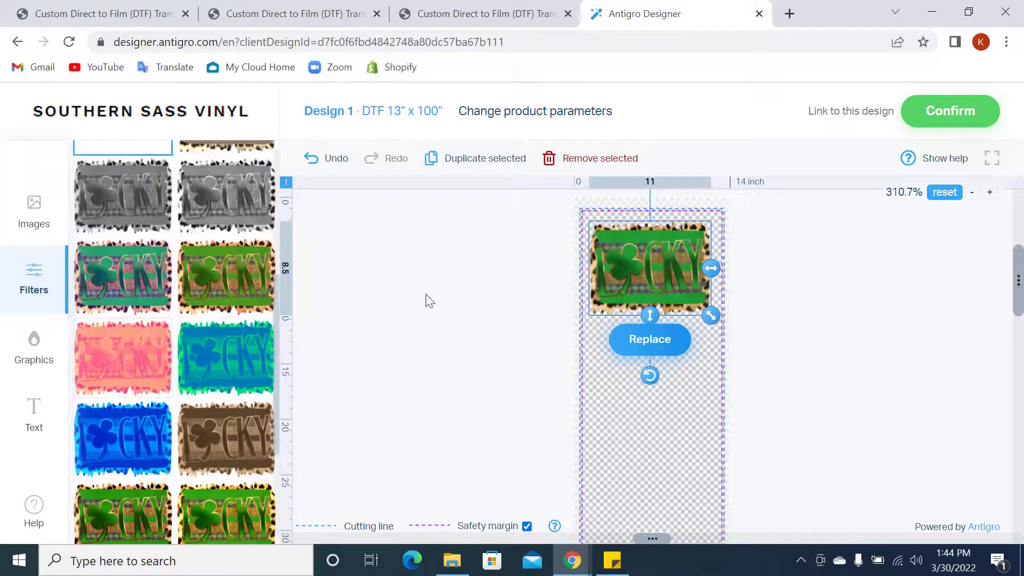
{"action": "left_click", "coordinate": [490, 159]}
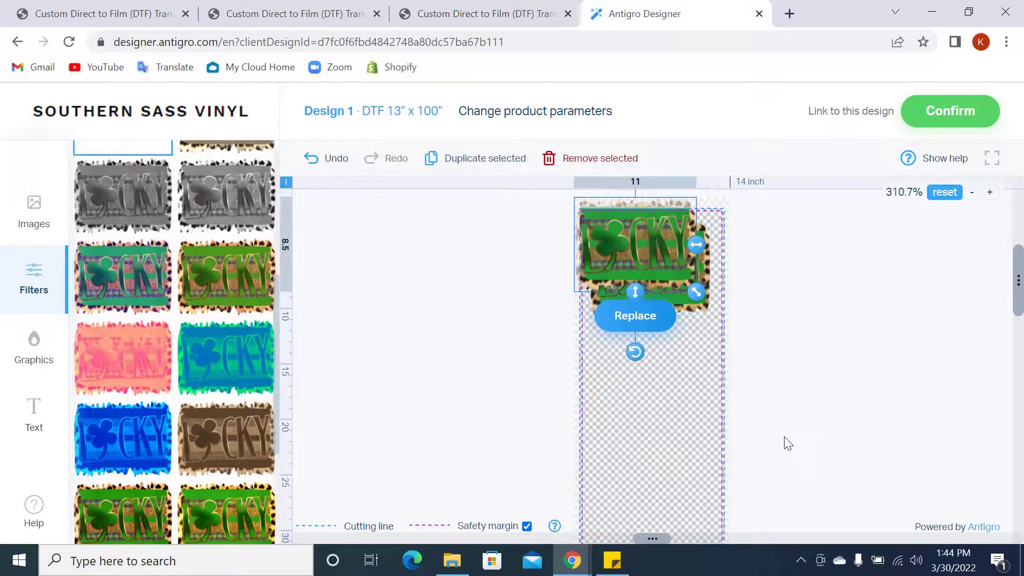
{"action": "left_click_drag", "start_coordinate": [647, 258], "coordinate": [658, 370]}
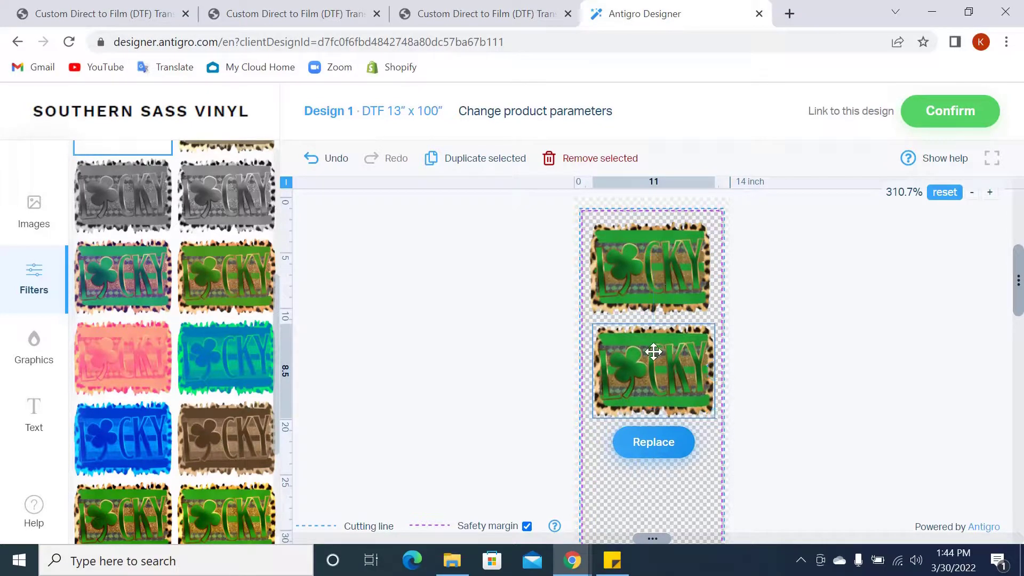
Try the pink filter and the warm-toned green filter on the second Lucky image, ending with no filter
{"action": "left_click", "coordinate": [153, 350]}
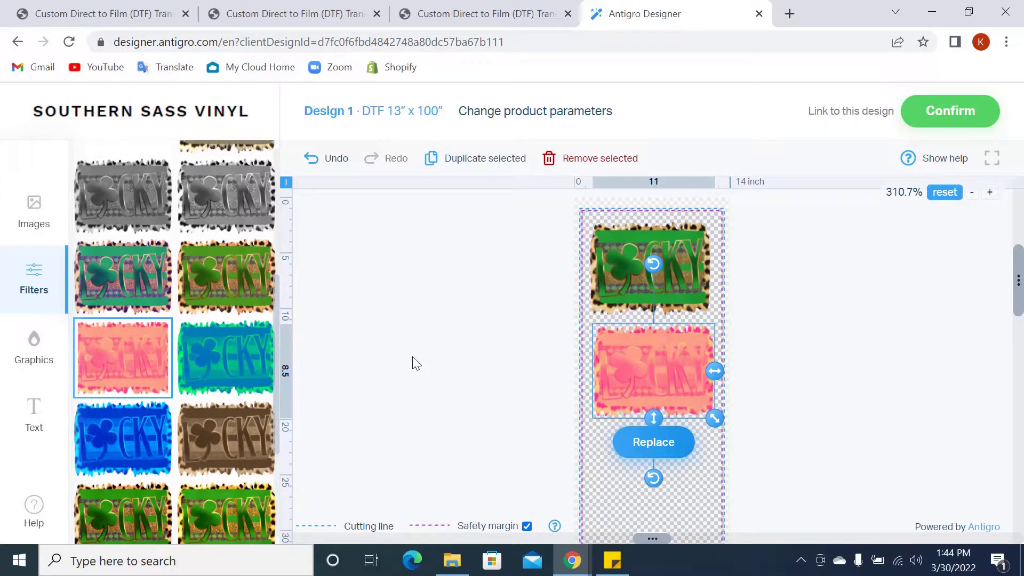
{"action": "left_click", "coordinate": [209, 286]}
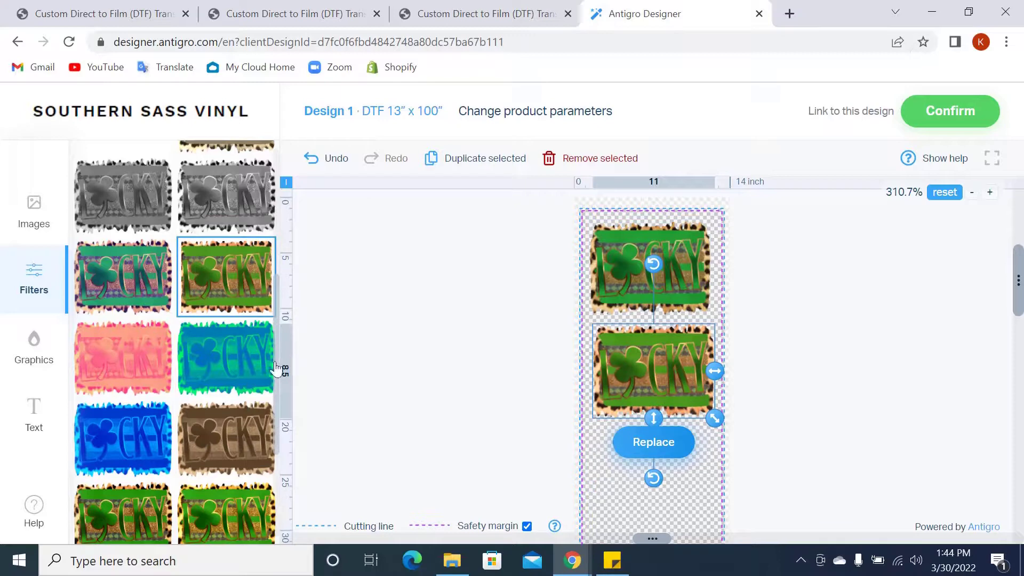
{"action": "scroll", "coordinate": [282, 296], "scroll_direction": "up", "scroll_amount": 3}
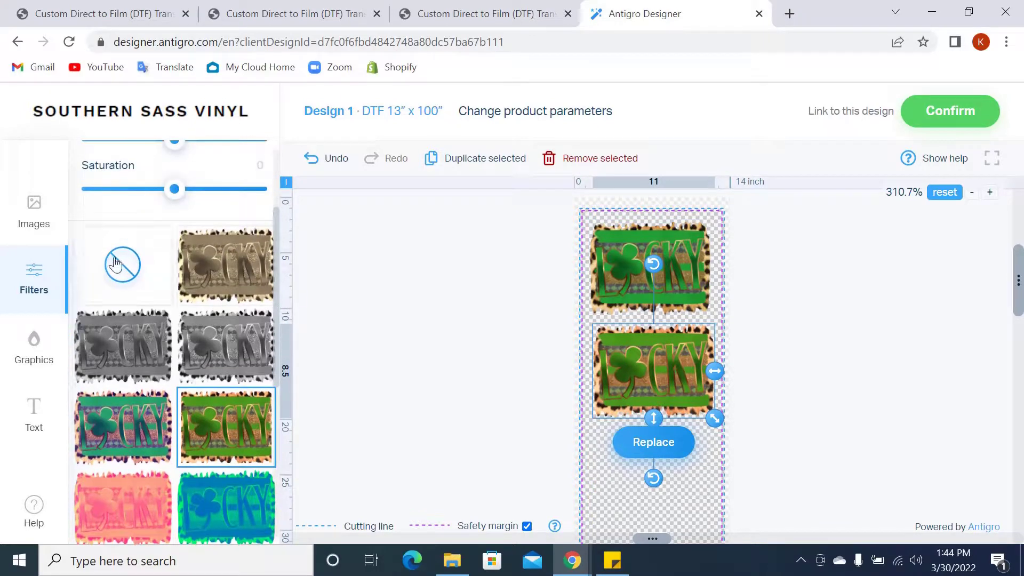
{"action": "left_click", "coordinate": [113, 263]}
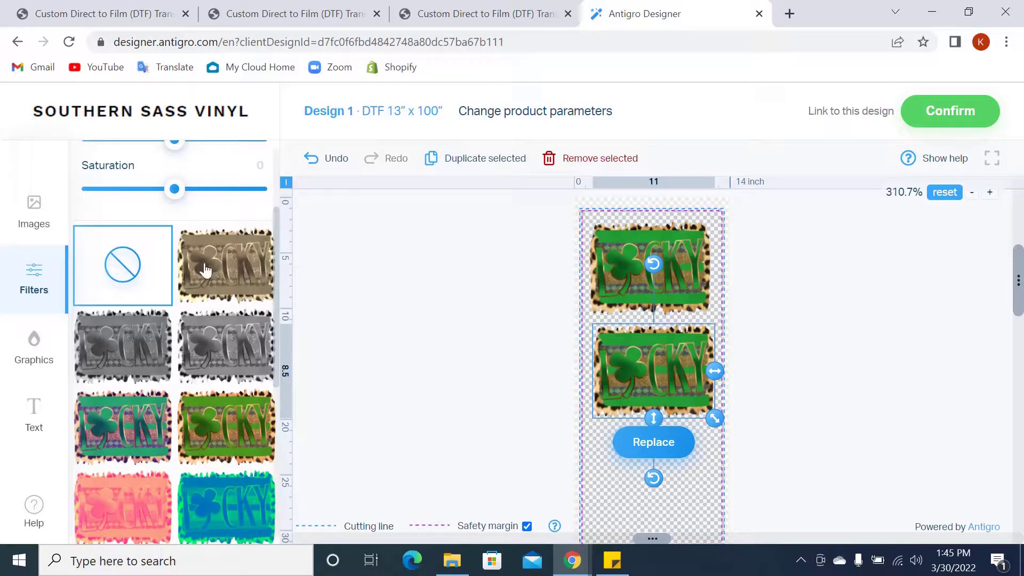
Set the second Lucky image's contrast to 2 and saturation to 3, and compare its settings with the original's
{"action": "scroll", "coordinate": [275, 337], "scroll_direction": "up", "scroll_amount": 3}
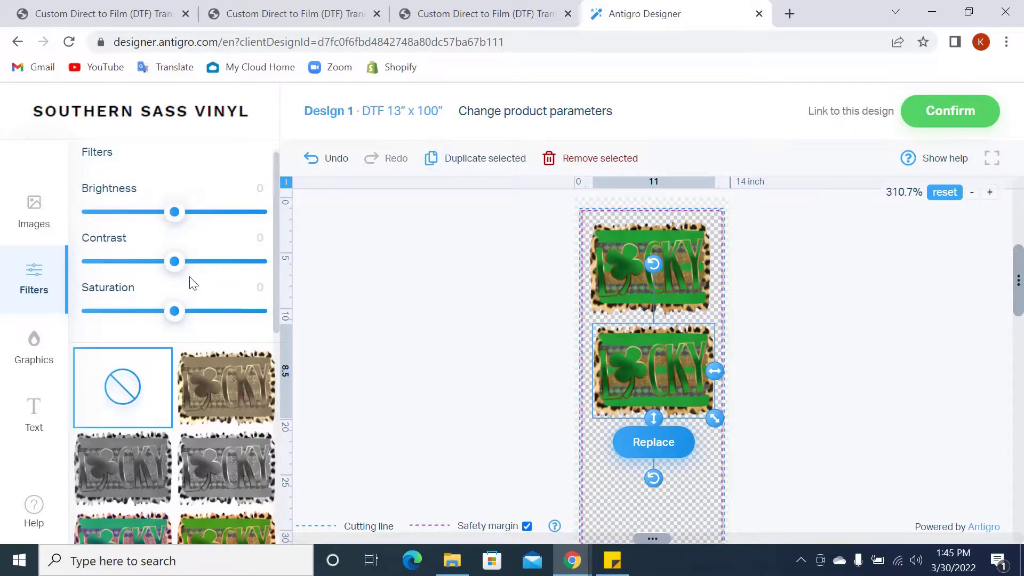
{"action": "mouse_move", "coordinate": [178, 269]}
{"action": "left_mouse_down"}
{"action": "mouse_move", "coordinate": [251, 270]}
{"action": "mouse_move", "coordinate": [177, 271]}
{"action": "left_mouse_up"}
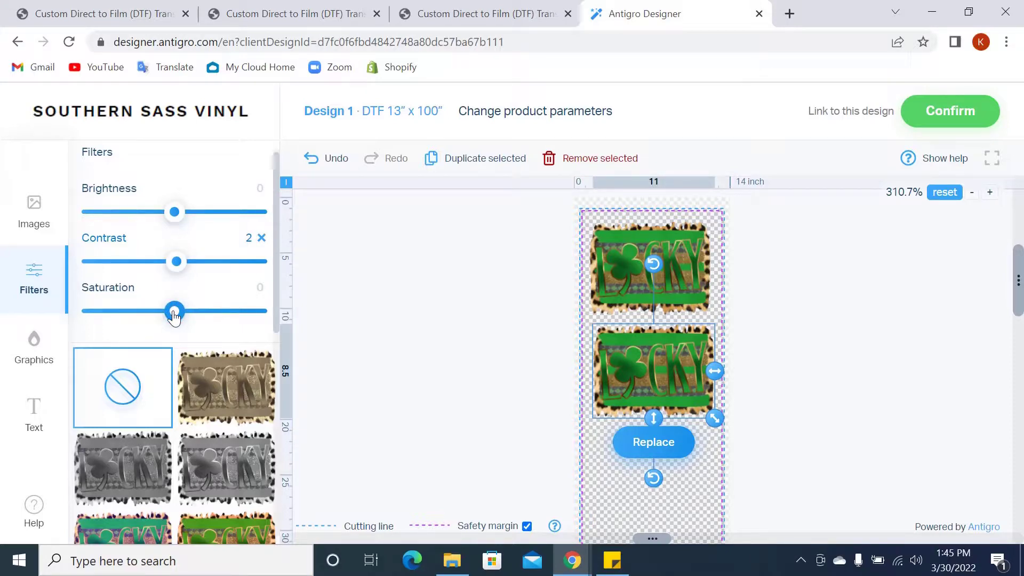
{"action": "left_click_drag", "start_coordinate": [174, 316], "coordinate": [178, 316]}
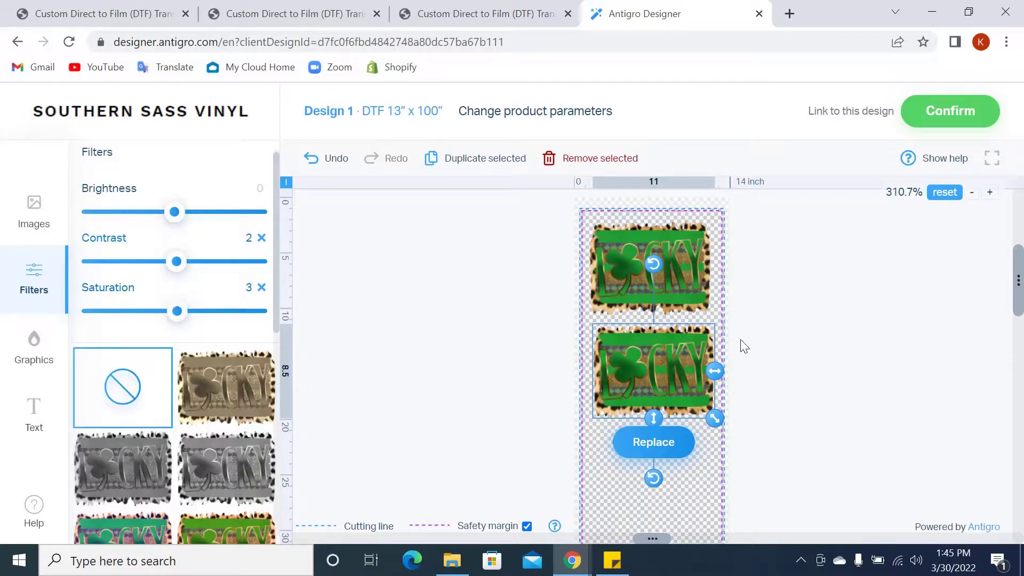
{"action": "left_click_drag", "start_coordinate": [664, 347], "coordinate": [663, 347]}
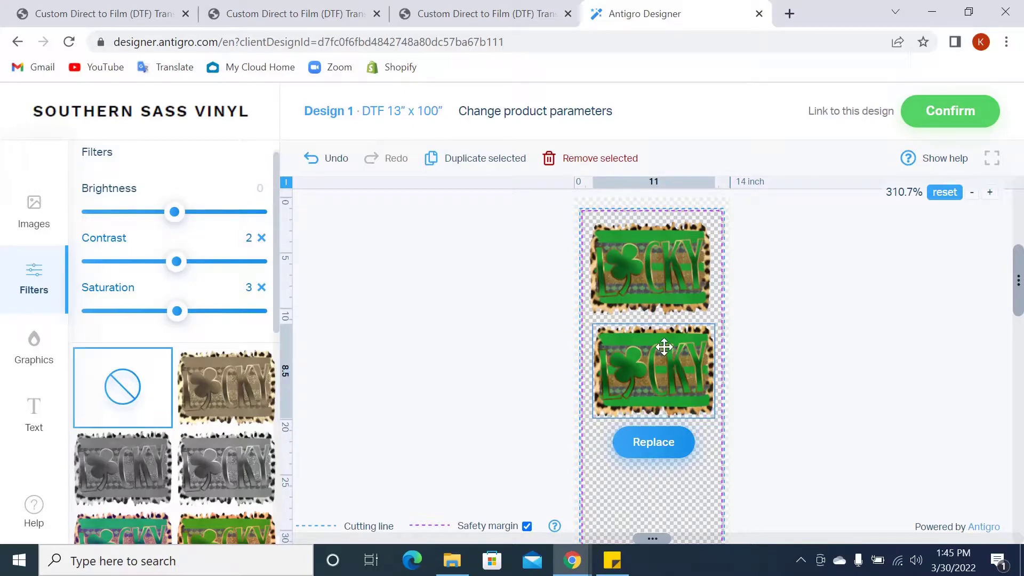
{"action": "left_click", "coordinate": [665, 290]}
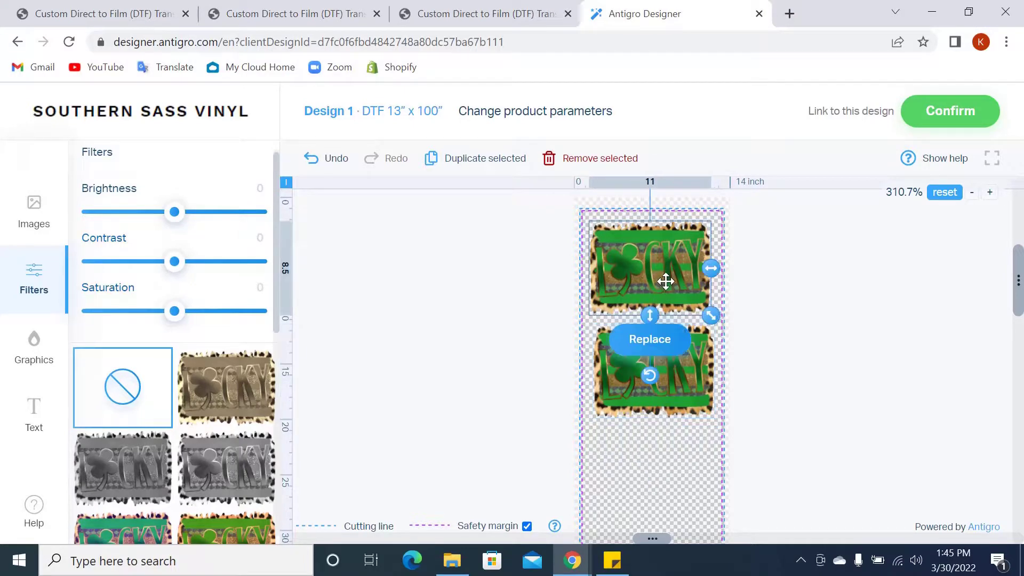
{"action": "left_click", "coordinate": [685, 374]}
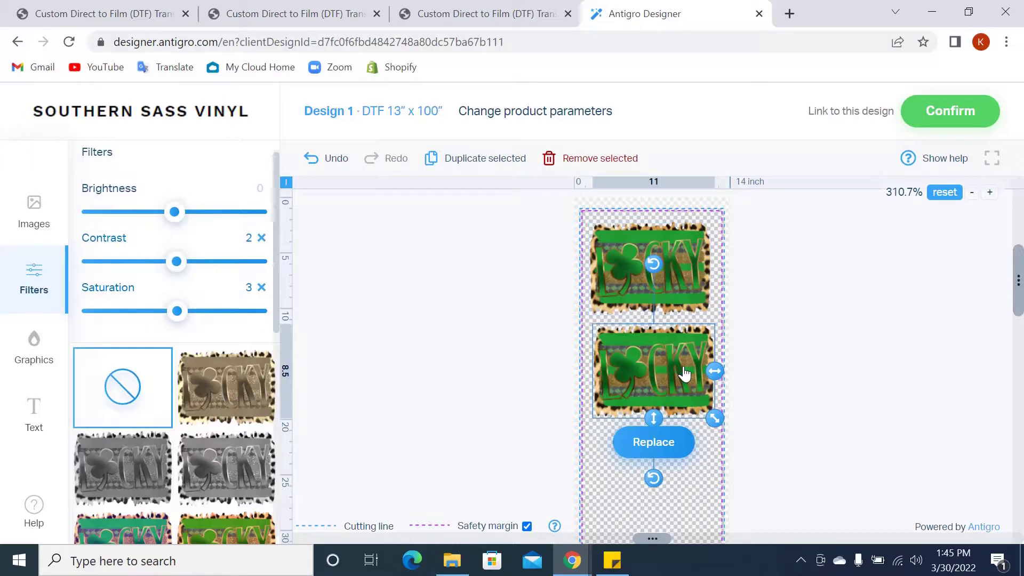
Duplicate the unadjusted Lucky image at the sheet's top and place the copy below the second image
{"action": "left_click", "coordinate": [686, 301]}
{"action": "left_click", "coordinate": [500, 158]}
{"action": "left_click_drag", "start_coordinate": [640, 250], "coordinate": [634, 444]}
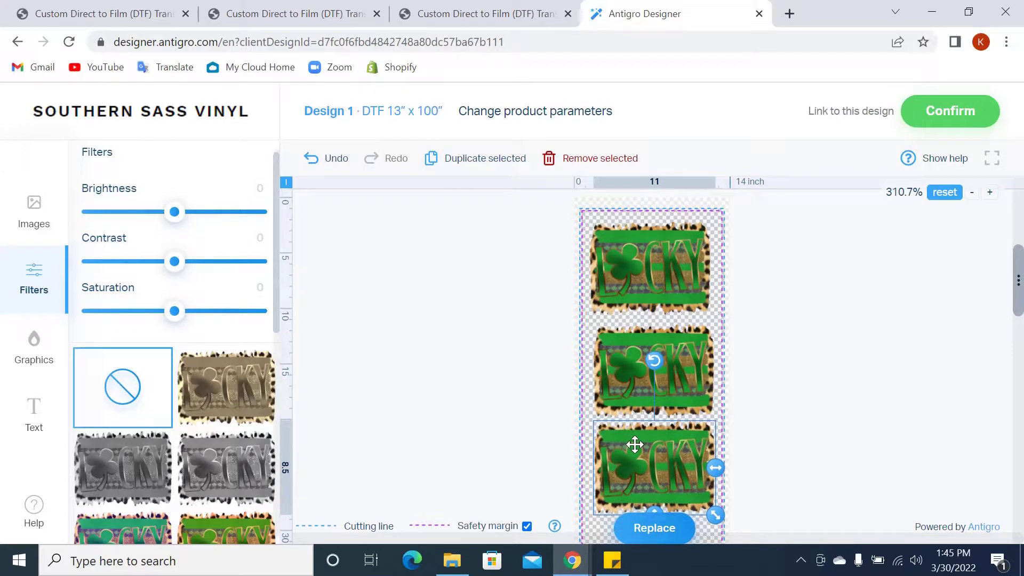
Duplicate the second Lucky image with its contrast and saturation adjustments and place the copy below the third image
{"action": "left_click", "coordinate": [640, 368]}
{"action": "left_click", "coordinate": [503, 165]}
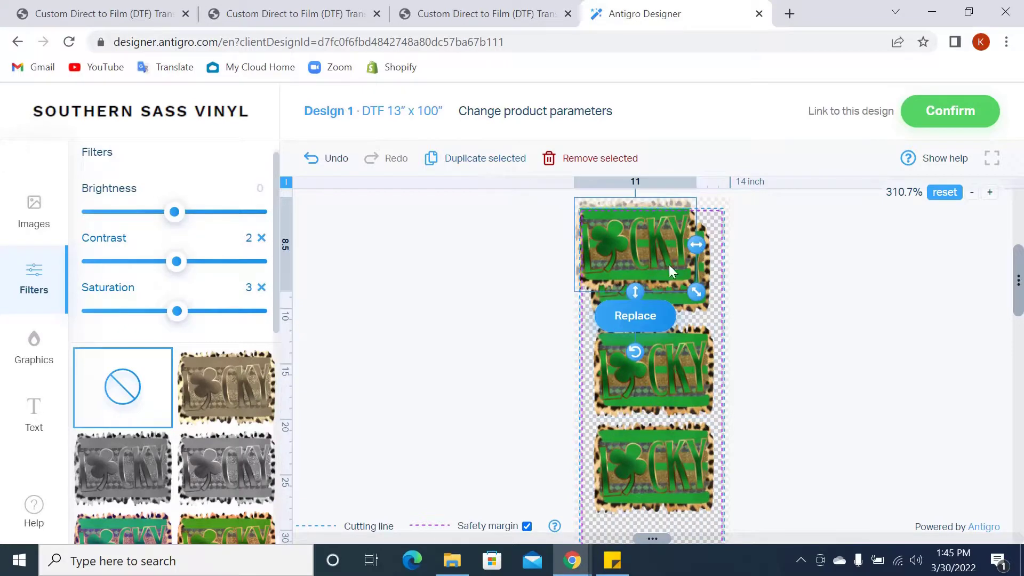
{"action": "left_click_drag", "start_coordinate": [654, 233], "coordinate": [666, 498]}
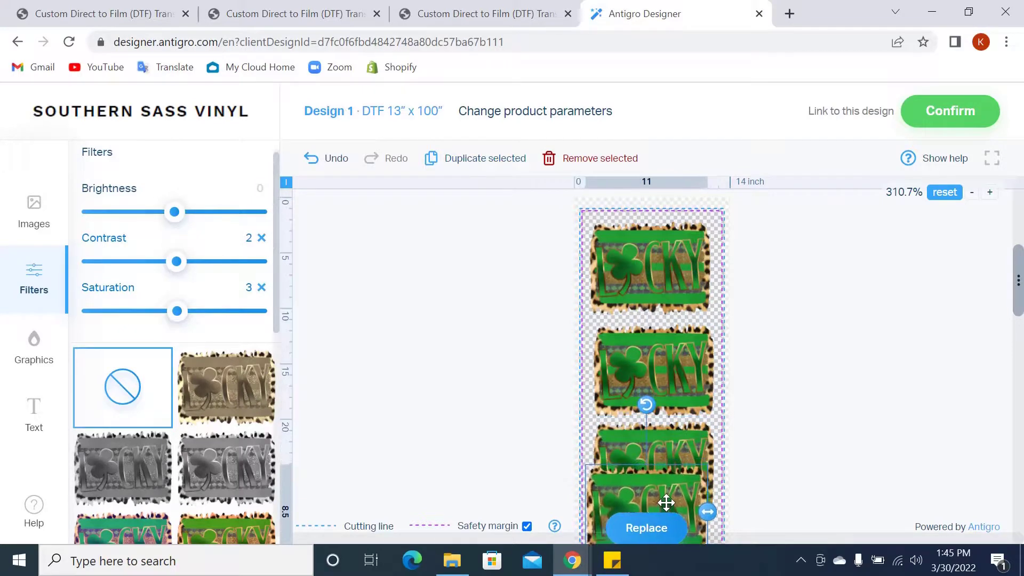
{"action": "left_click_drag", "start_coordinate": [1017, 271], "coordinate": [994, 304]}
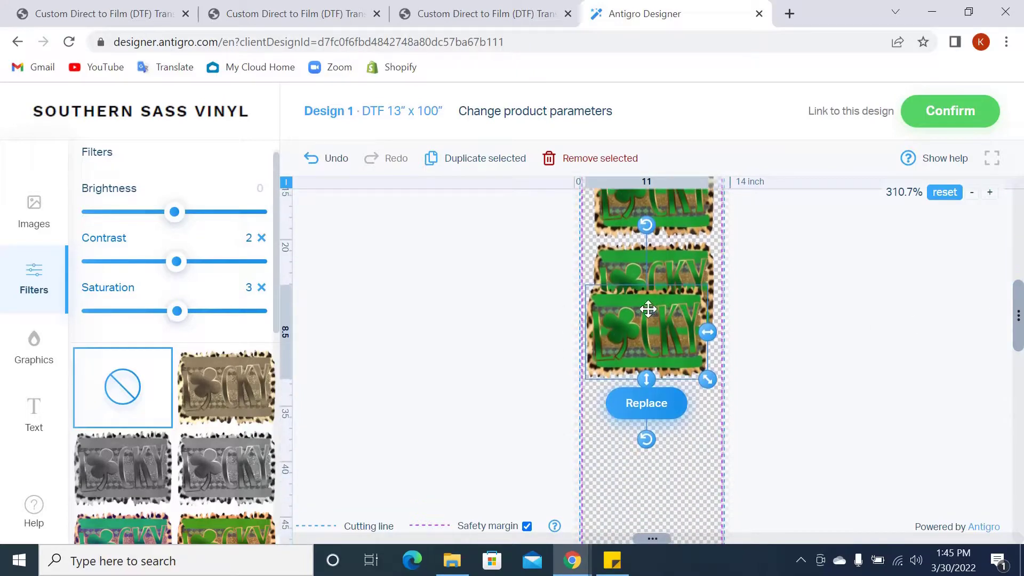
{"action": "left_click_drag", "start_coordinate": [647, 304], "coordinate": [654, 370]}
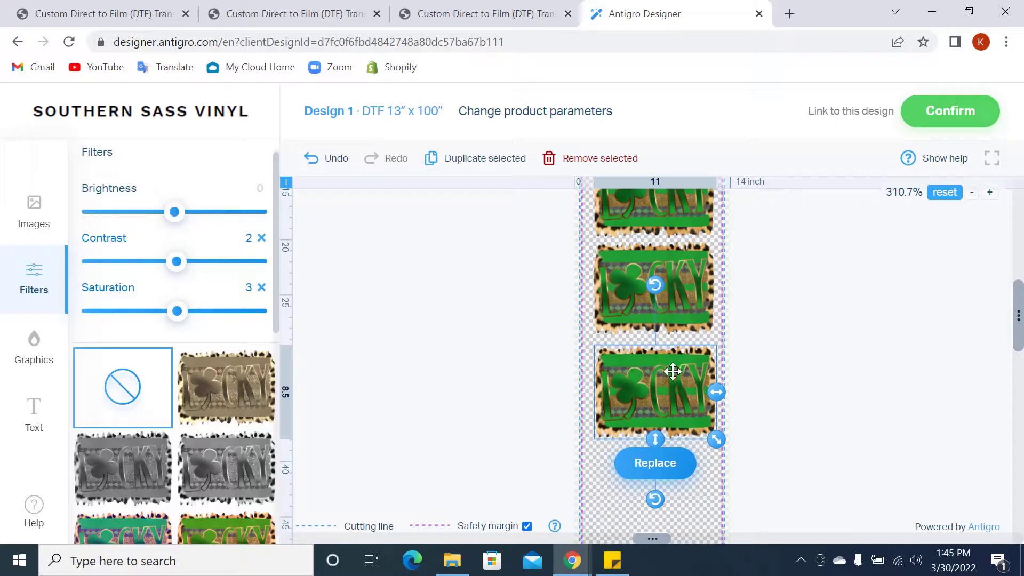
{"action": "left_click", "coordinate": [672, 376]}
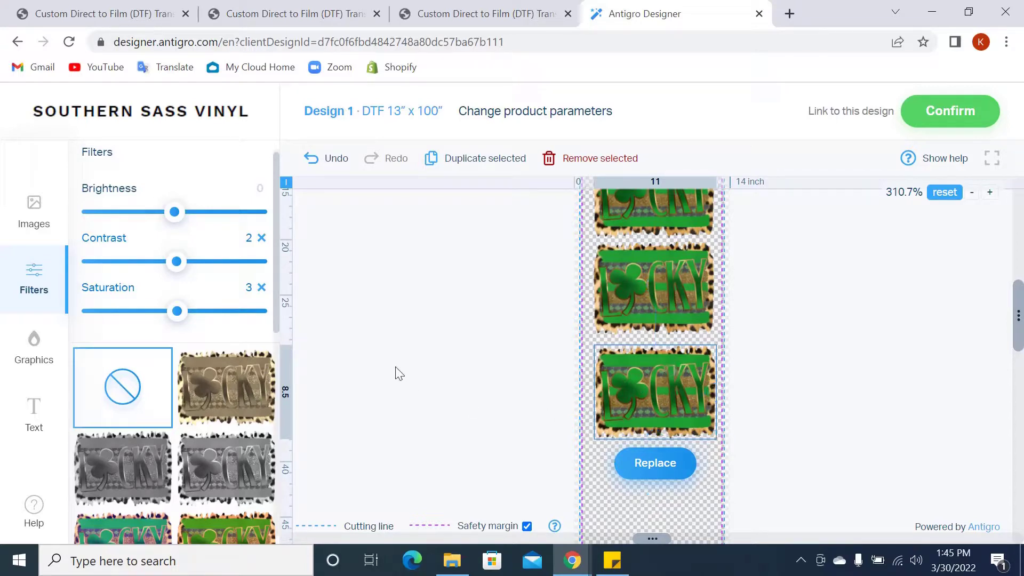
Apply the dark brown filter to the fourth Lucky image
{"action": "scroll", "coordinate": [245, 427], "scroll_direction": "down", "scroll_amount": 6}
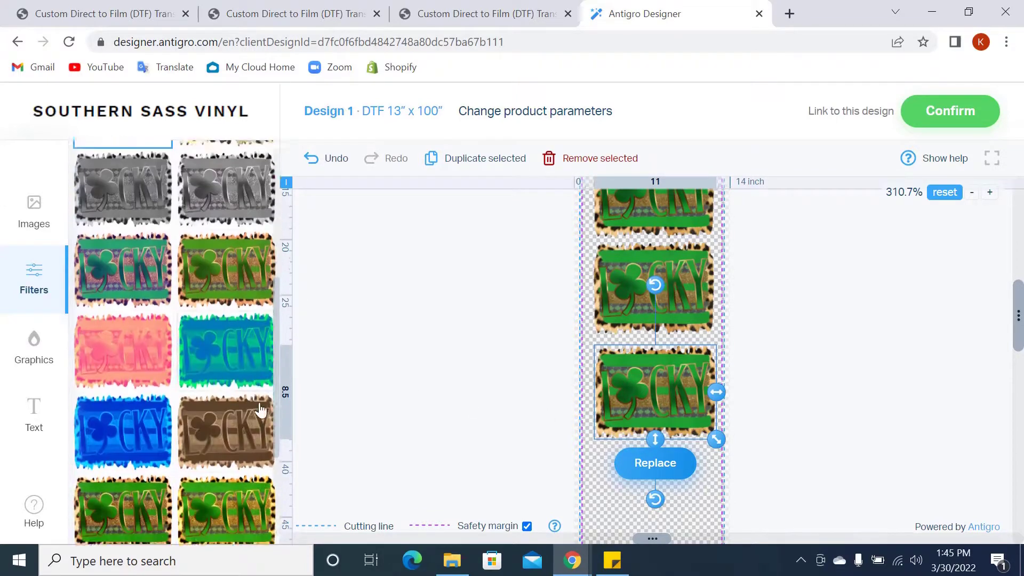
{"action": "left_click", "coordinate": [211, 373]}
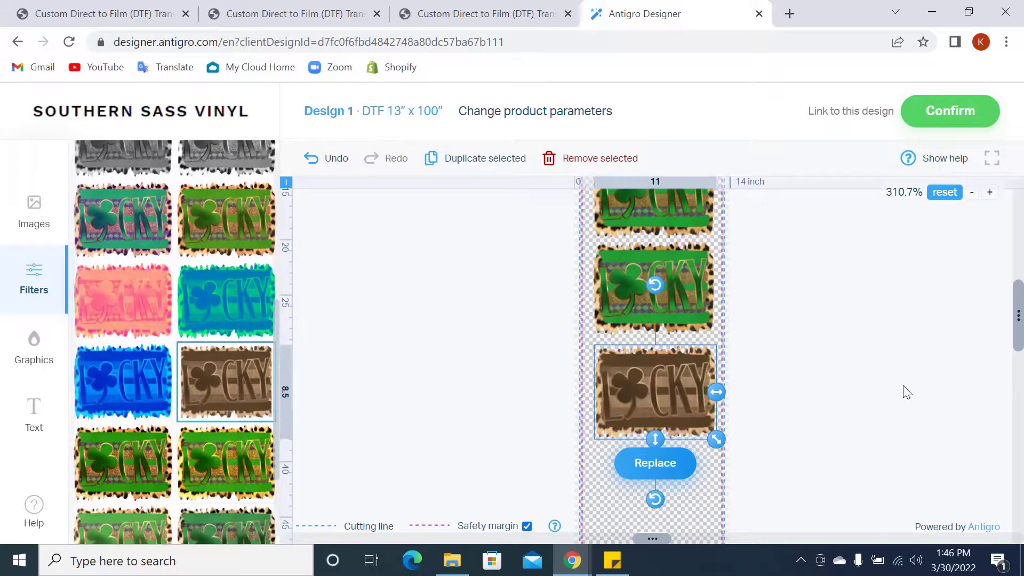
Compare the brightness, contrast and saturation settings of the second and third Lucky images
{"action": "left_click_drag", "start_coordinate": [1018, 331], "coordinate": [1018, 291]}
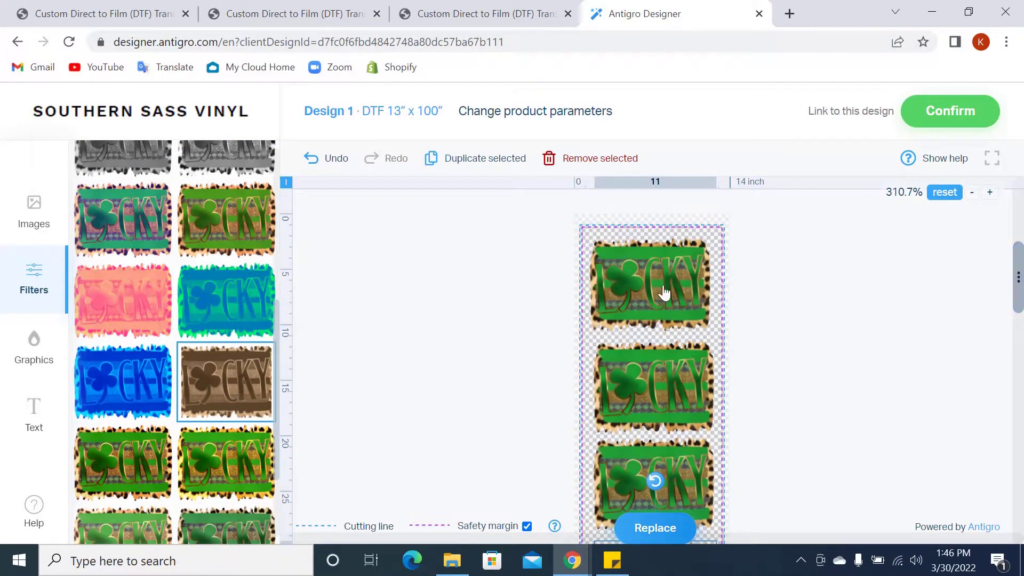
{"action": "left_click", "coordinate": [663, 394]}
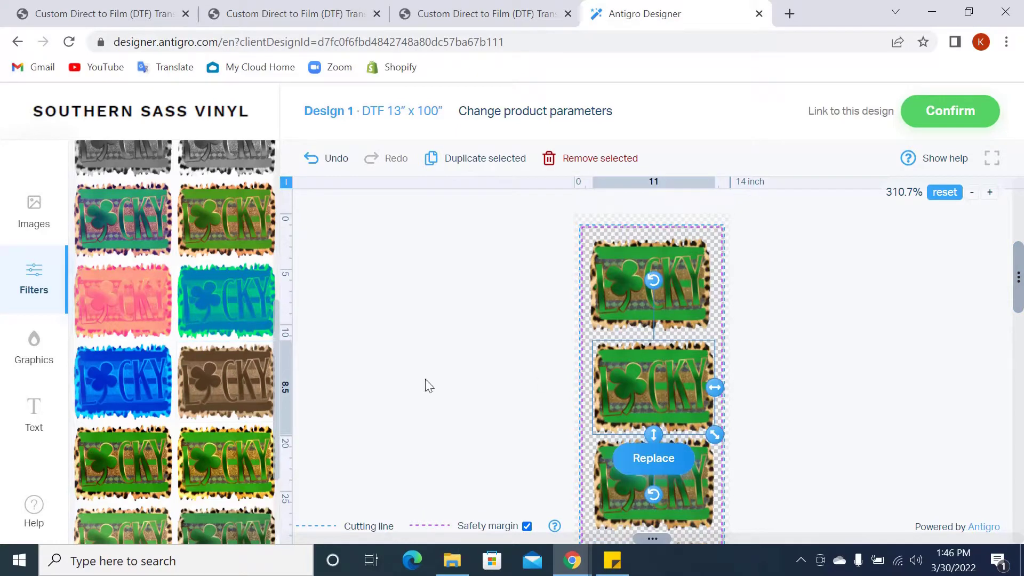
{"action": "scroll", "coordinate": [276, 385], "scroll_direction": "up", "scroll_amount": 10}
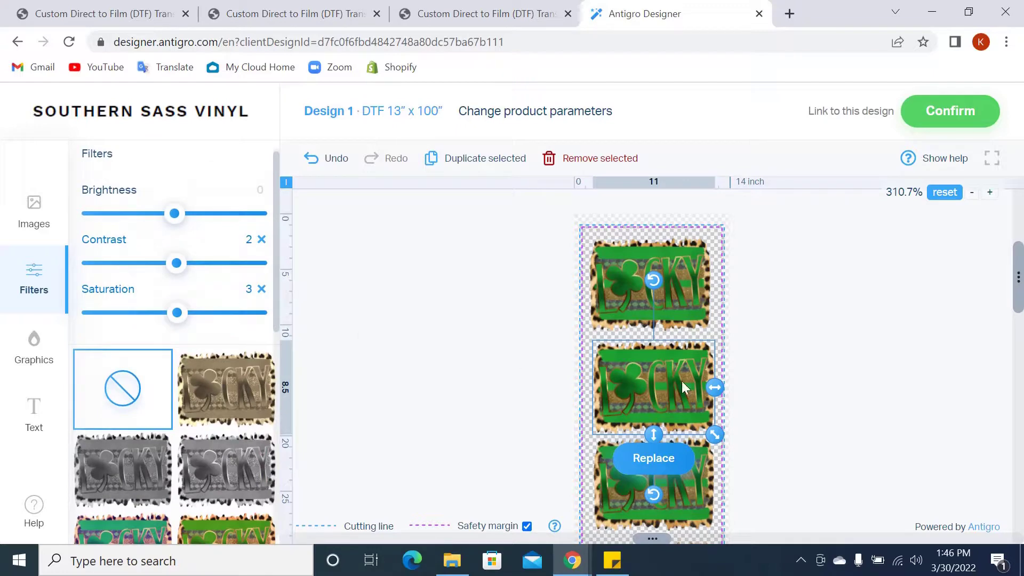
{"action": "left_click_drag", "start_coordinate": [1017, 286], "coordinate": [1017, 314]}
{"action": "left_click", "coordinate": [680, 340]}
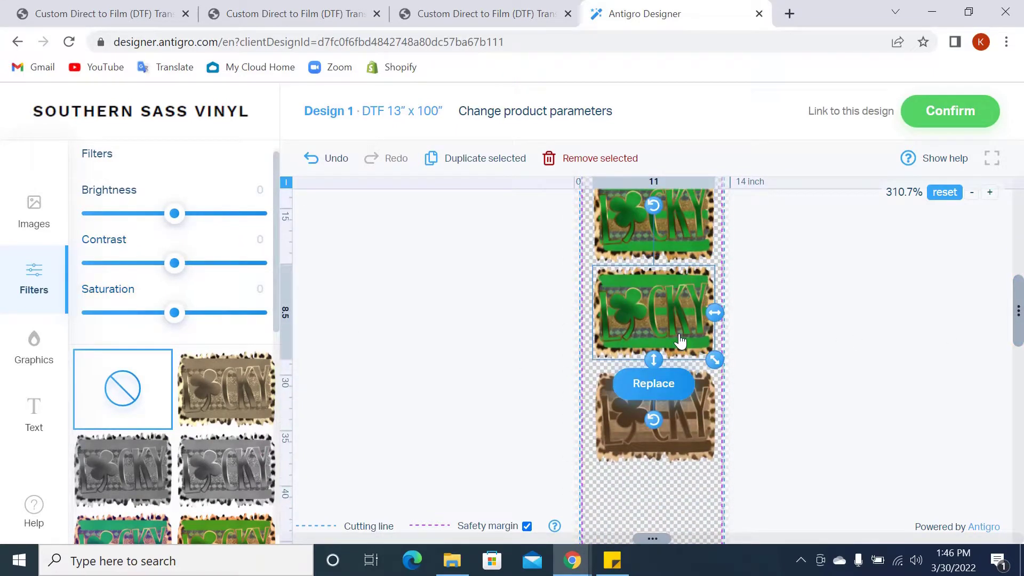
Remove the colour filter from the fourth Lucky image and reset its saturation and contrast adjustments
{"action": "left_click", "coordinate": [691, 424]}
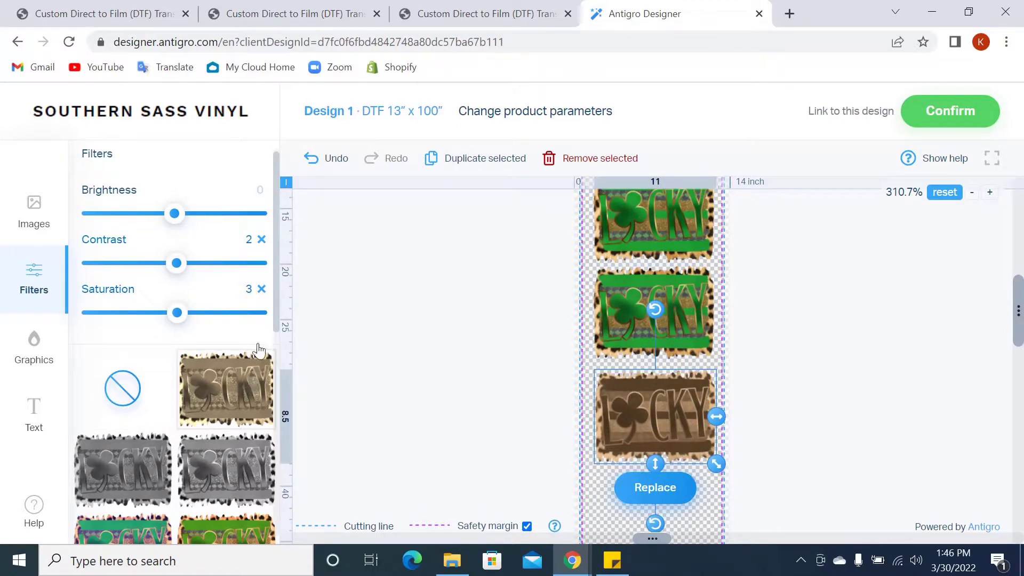
{"action": "left_click", "coordinate": [120, 397]}
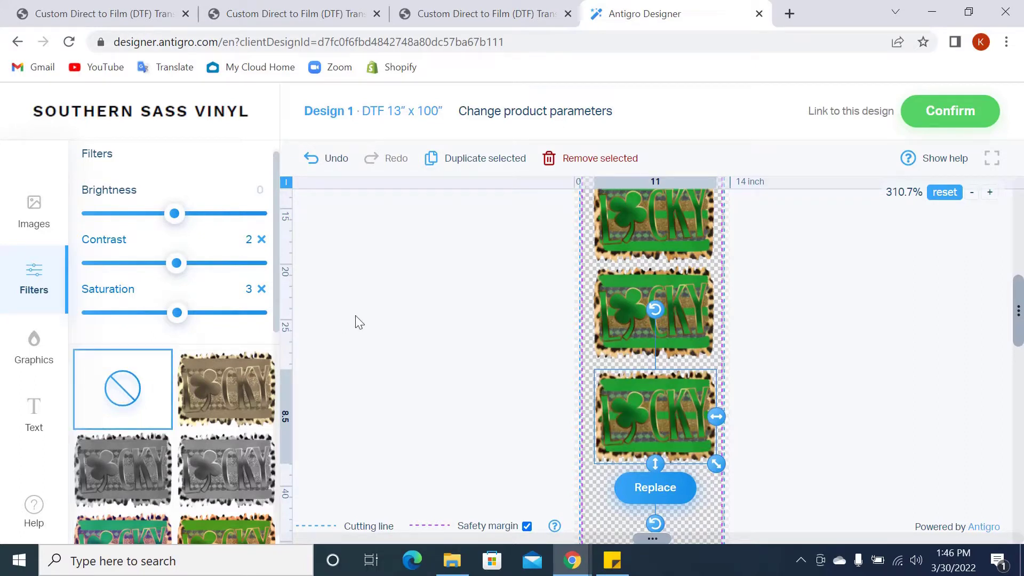
{"action": "left_click", "coordinate": [262, 289]}
{"action": "left_click", "coordinate": [261, 240]}
Close the designer page and go from the DTF product page to the Southern Sass Vinyl home page
{"action": "left_click", "coordinate": [760, 14]}
{"action": "left_click", "coordinate": [590, 131]}
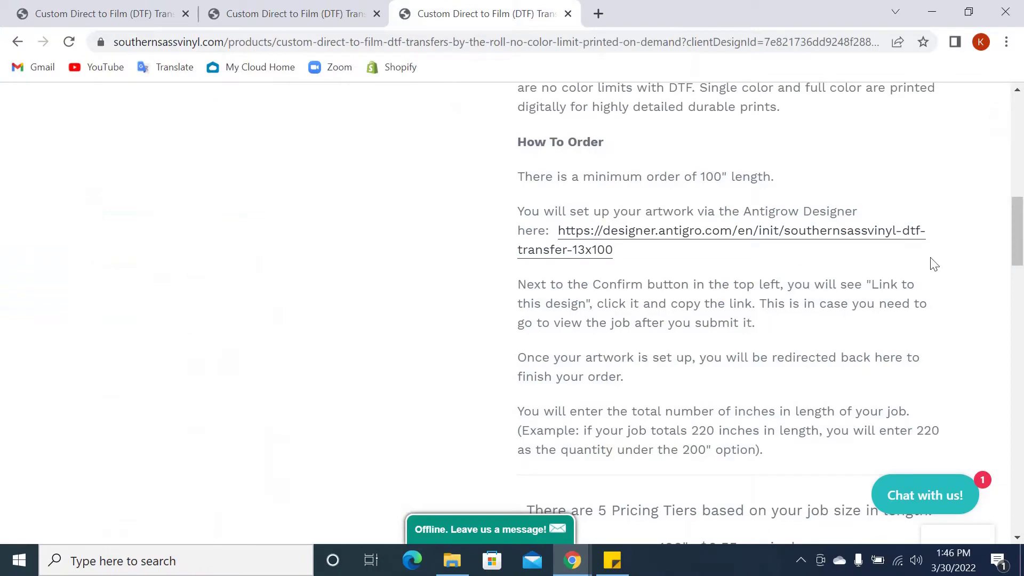
{"action": "left_click_drag", "start_coordinate": [1019, 246], "coordinate": [1021, 213]}
{"action": "scroll", "coordinate": [1021, 213], "scroll_direction": "up", "scroll_amount": 4}
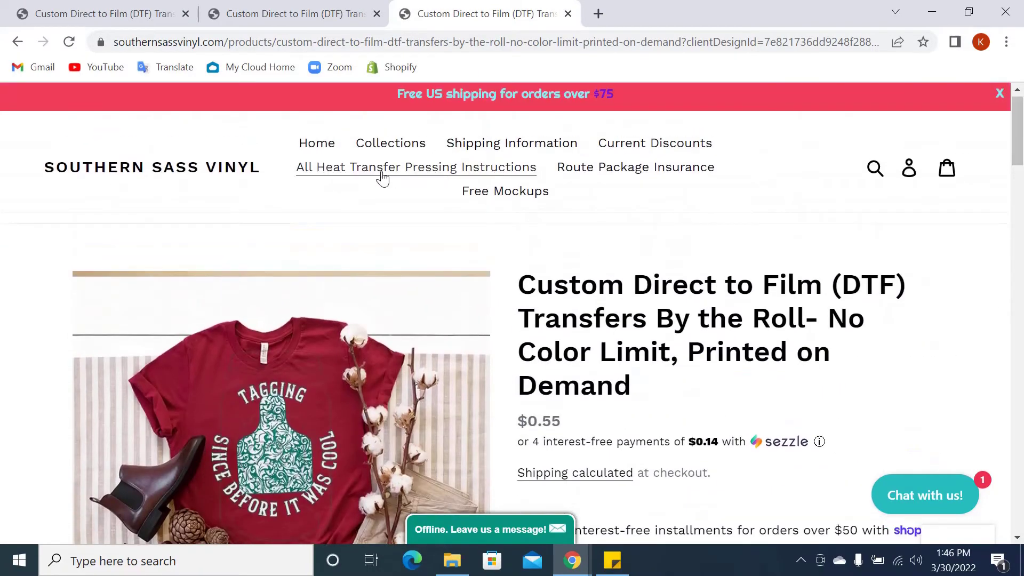
{"action": "left_click", "coordinate": [320, 144]}
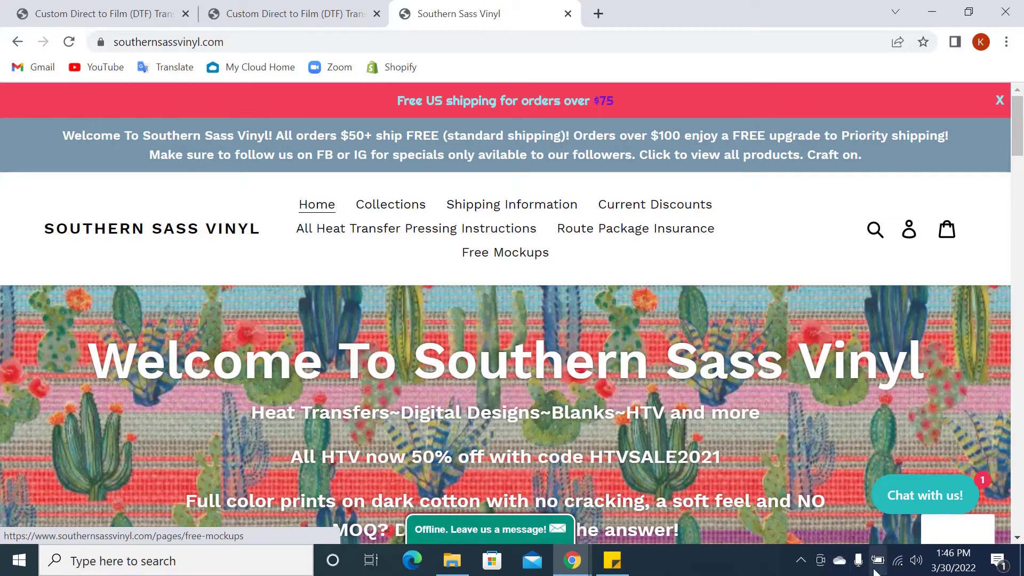
Minimize the browser and close the sticky note holding the design links
{"action": "left_click", "coordinate": [932, 12]}
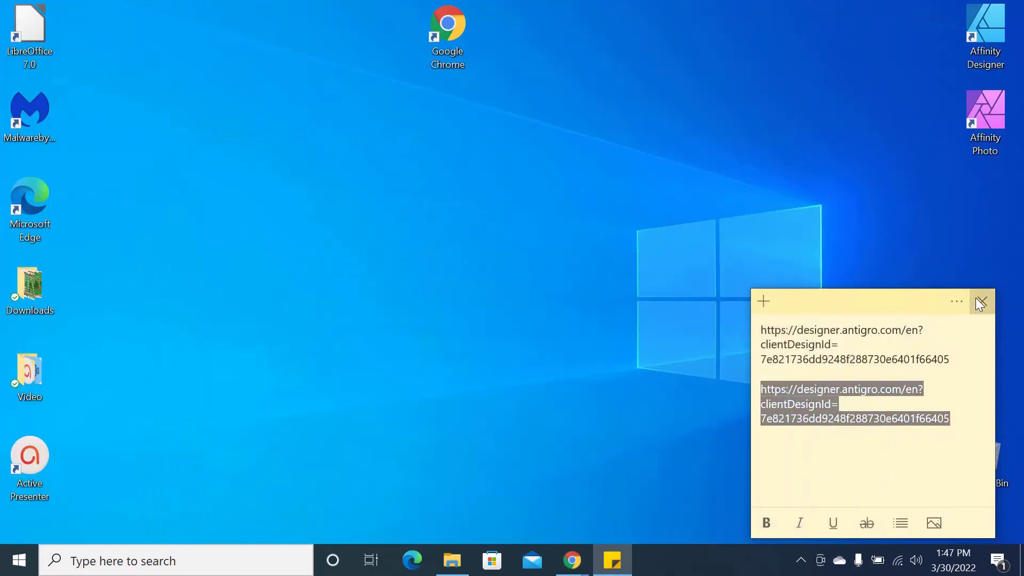
{"action": "left_click", "coordinate": [981, 301]}
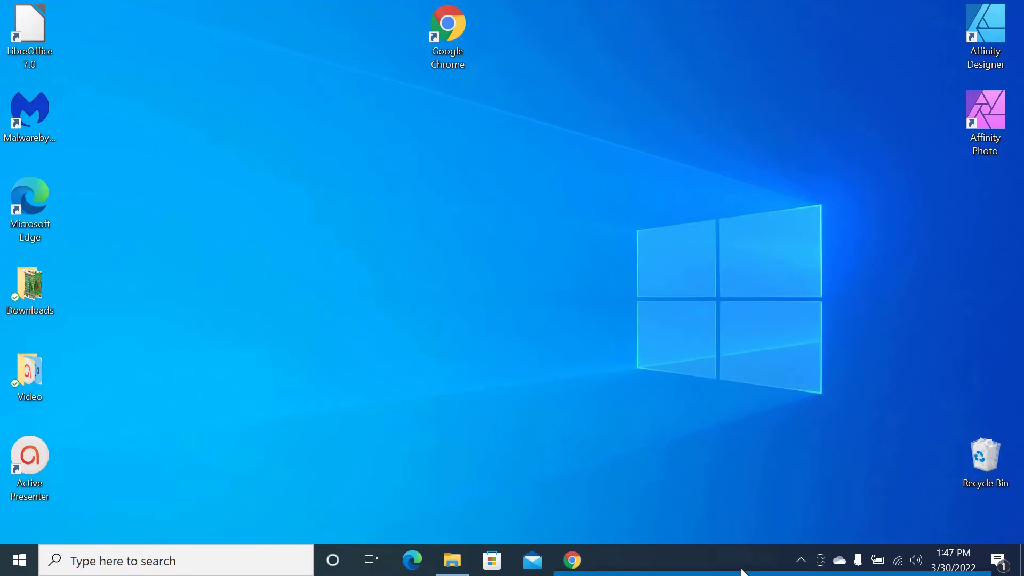